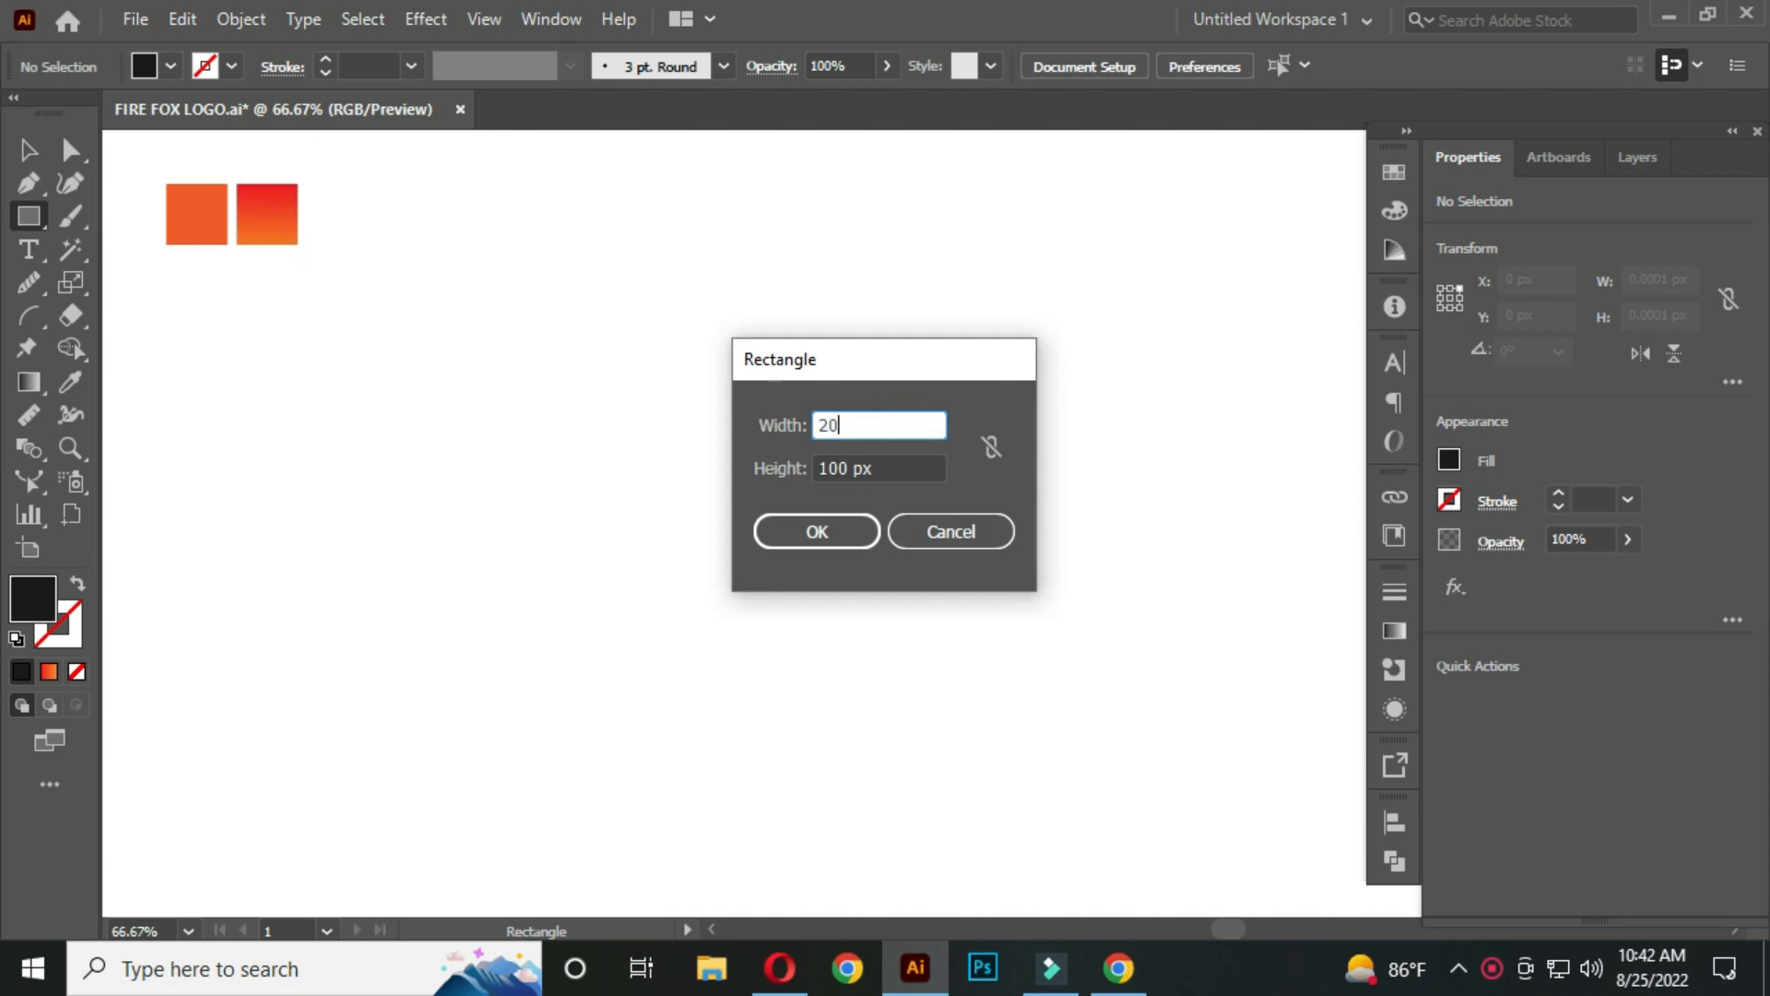
Create a 200 by 250 px black rectangle and move it up and left, nearer the middle of the canvas.
key("Tab")
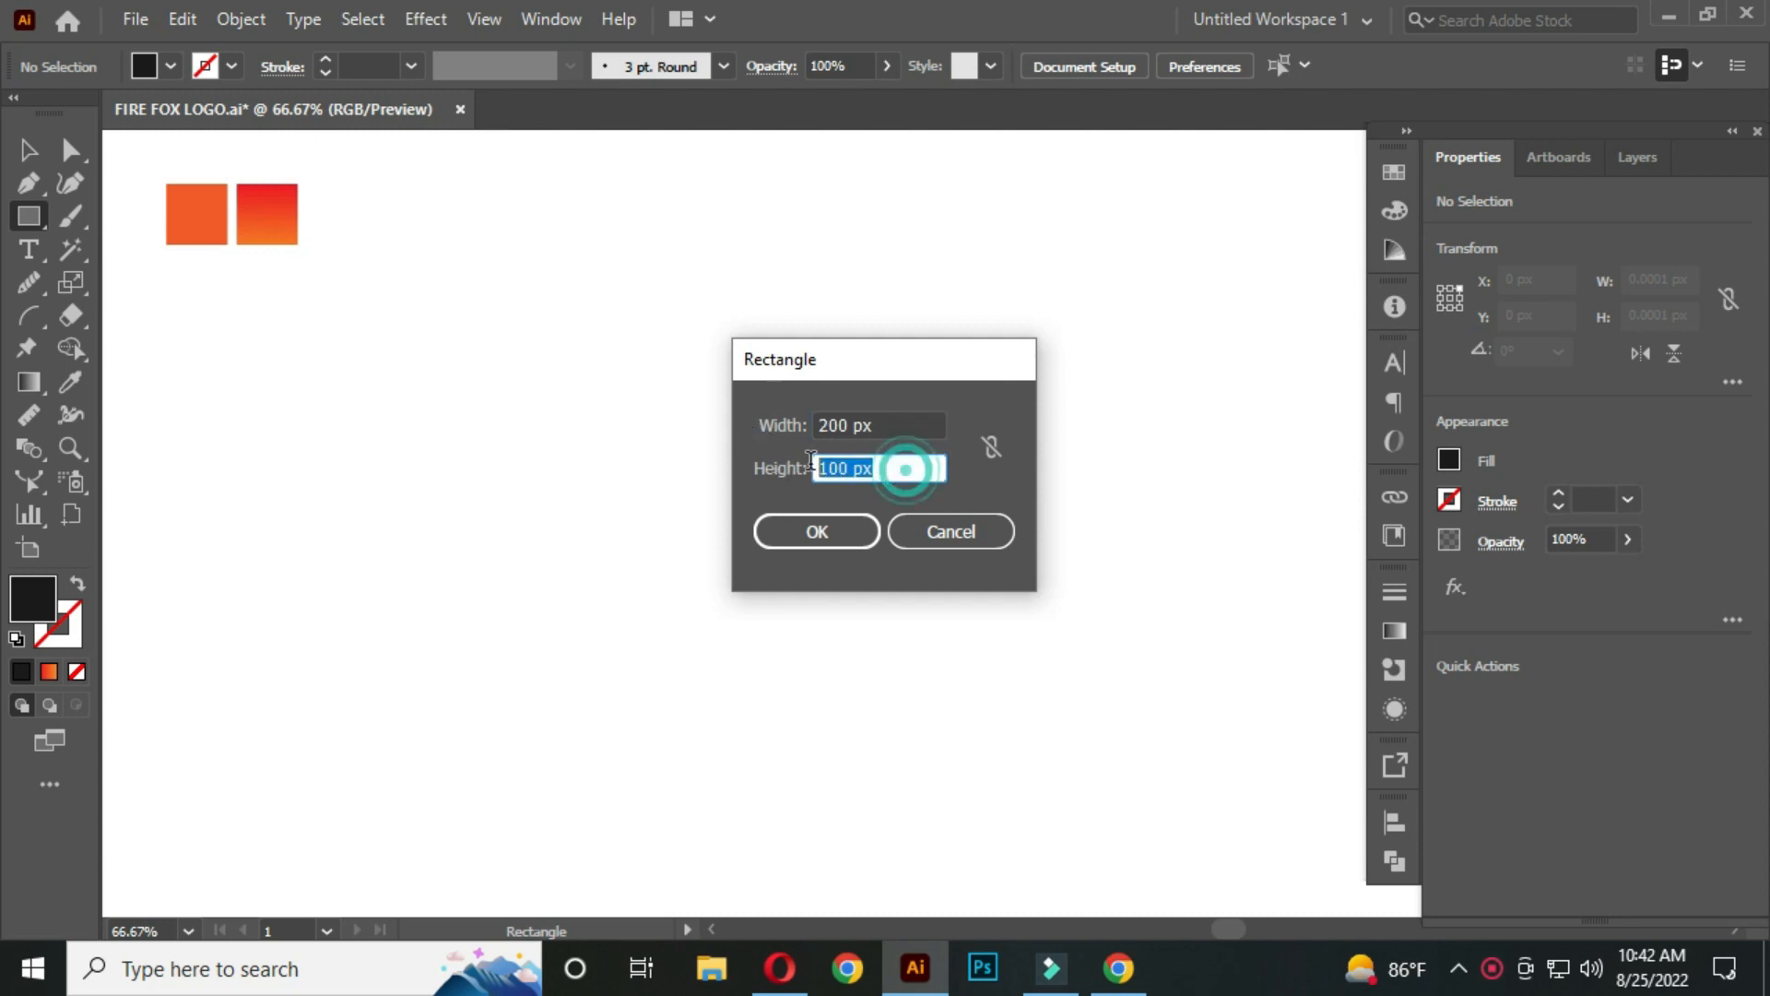
type("250")
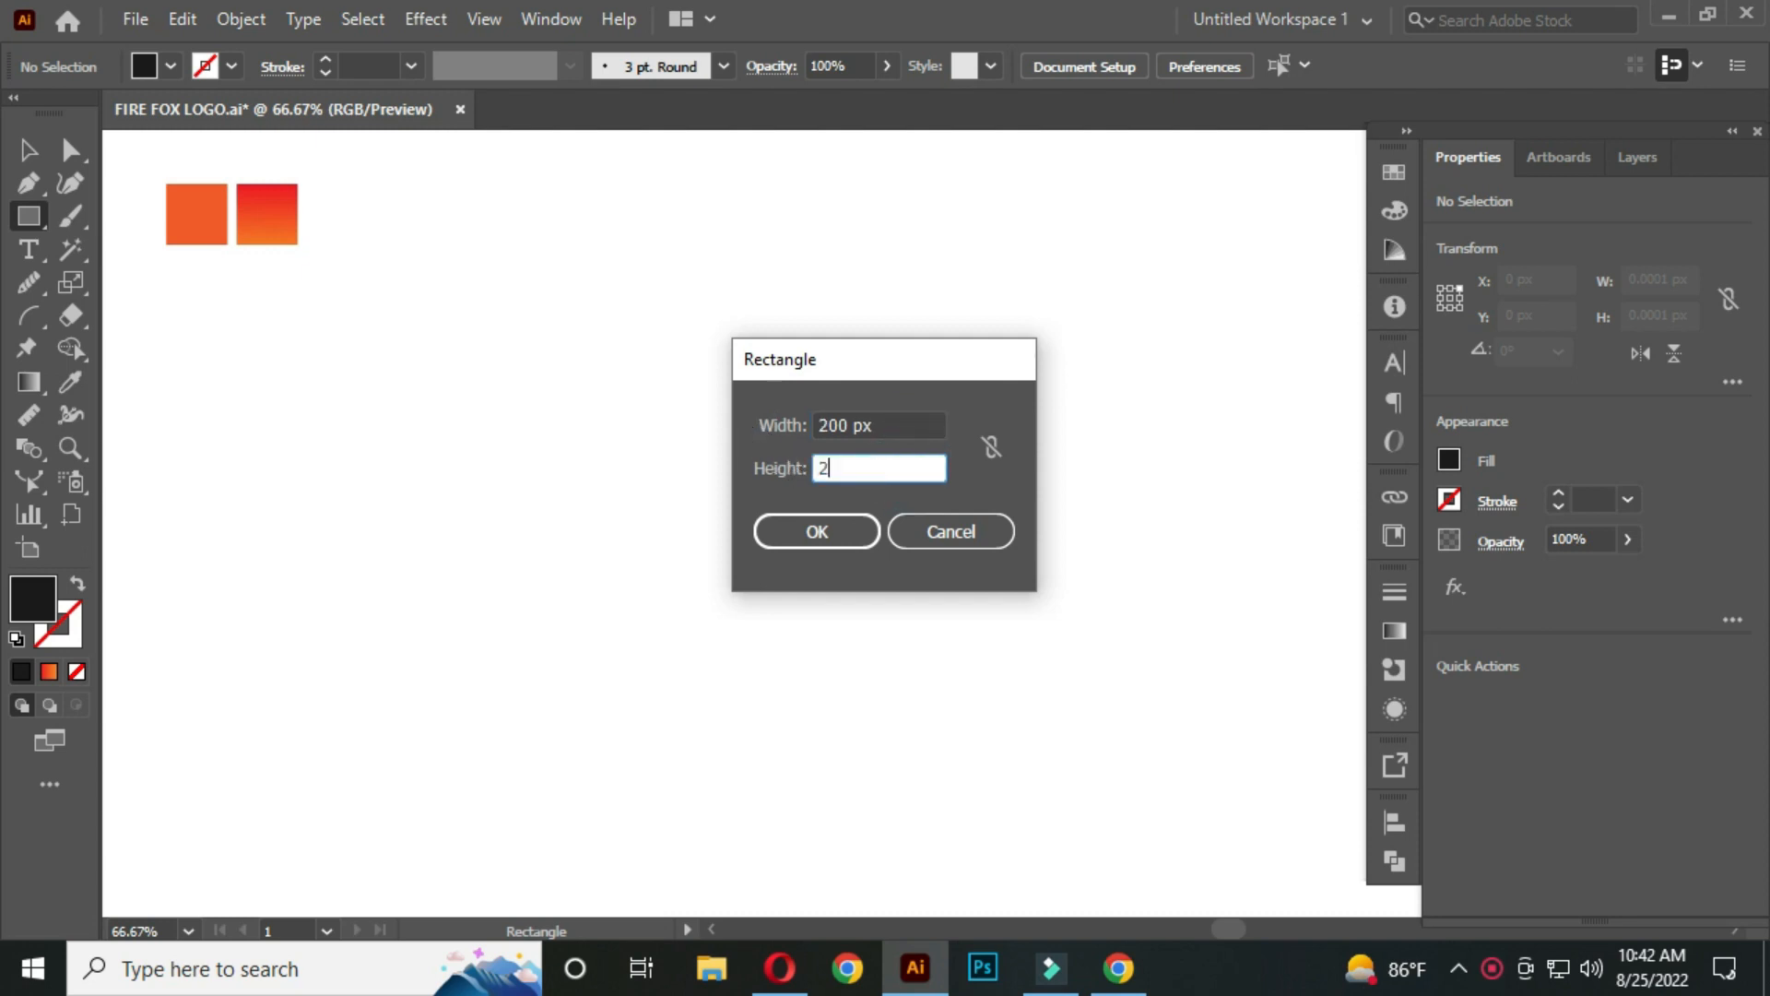
left_click(819, 521)
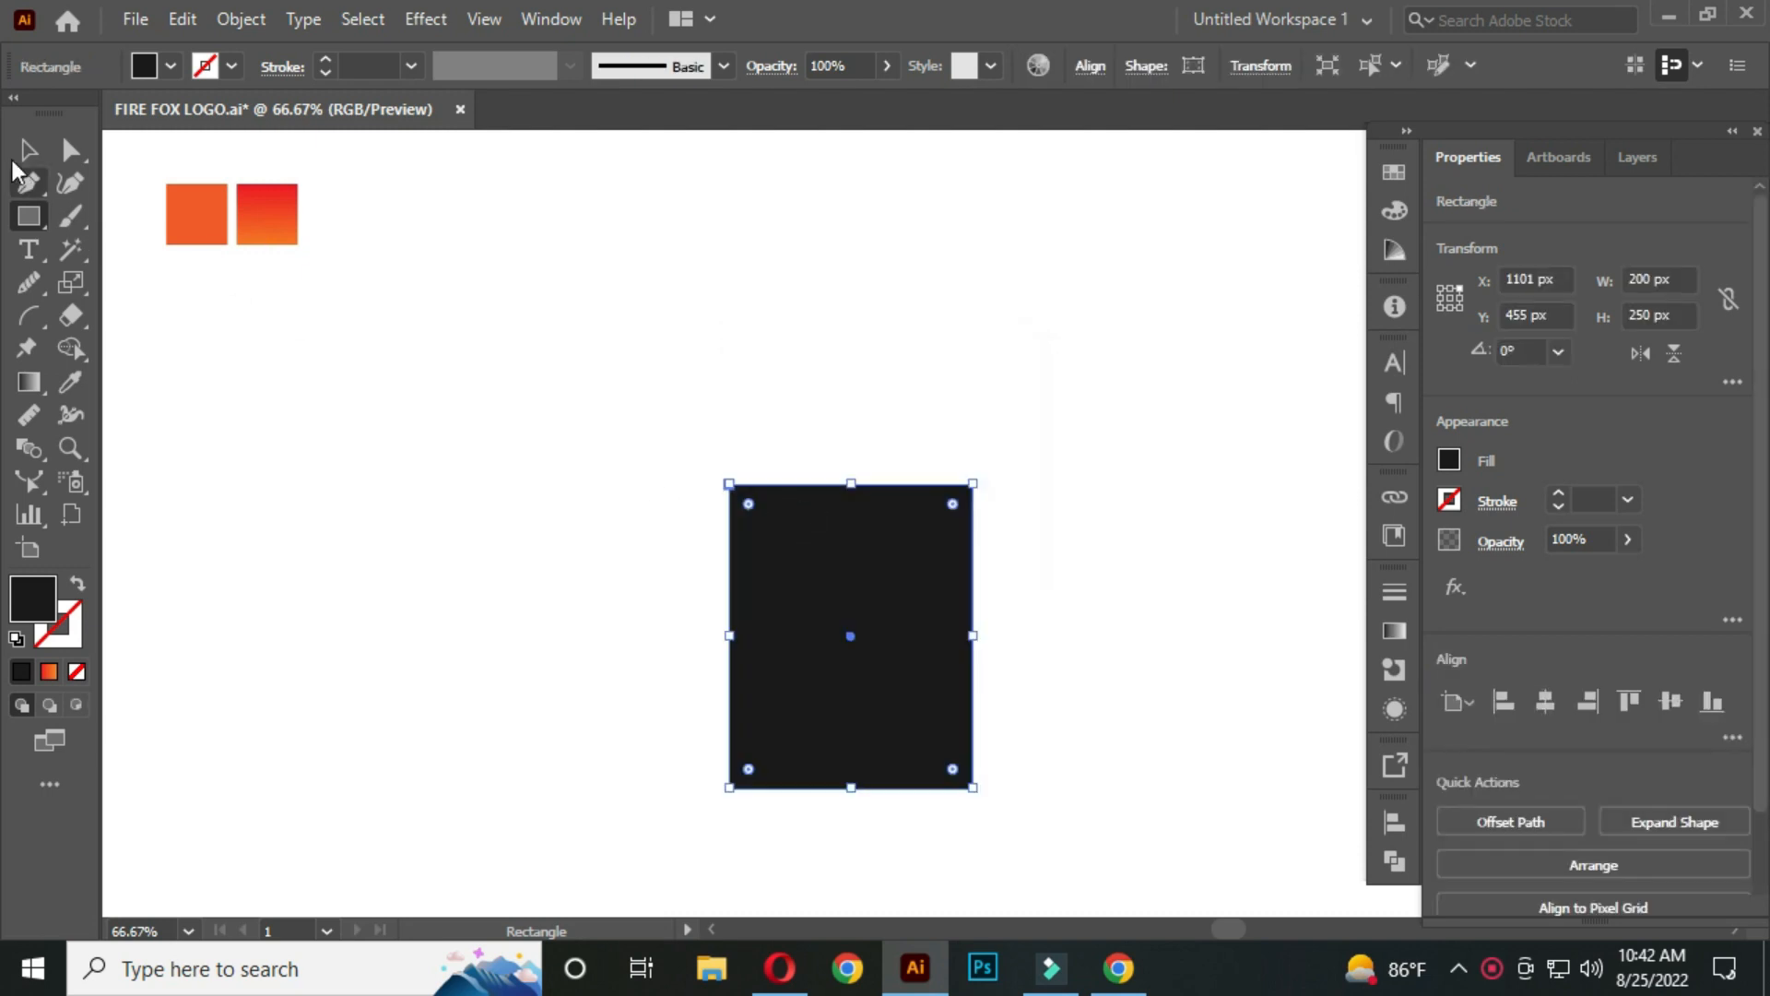
left_click(29, 150)
left_click_drag(779, 604, 664, 476)
left_click(961, 406)
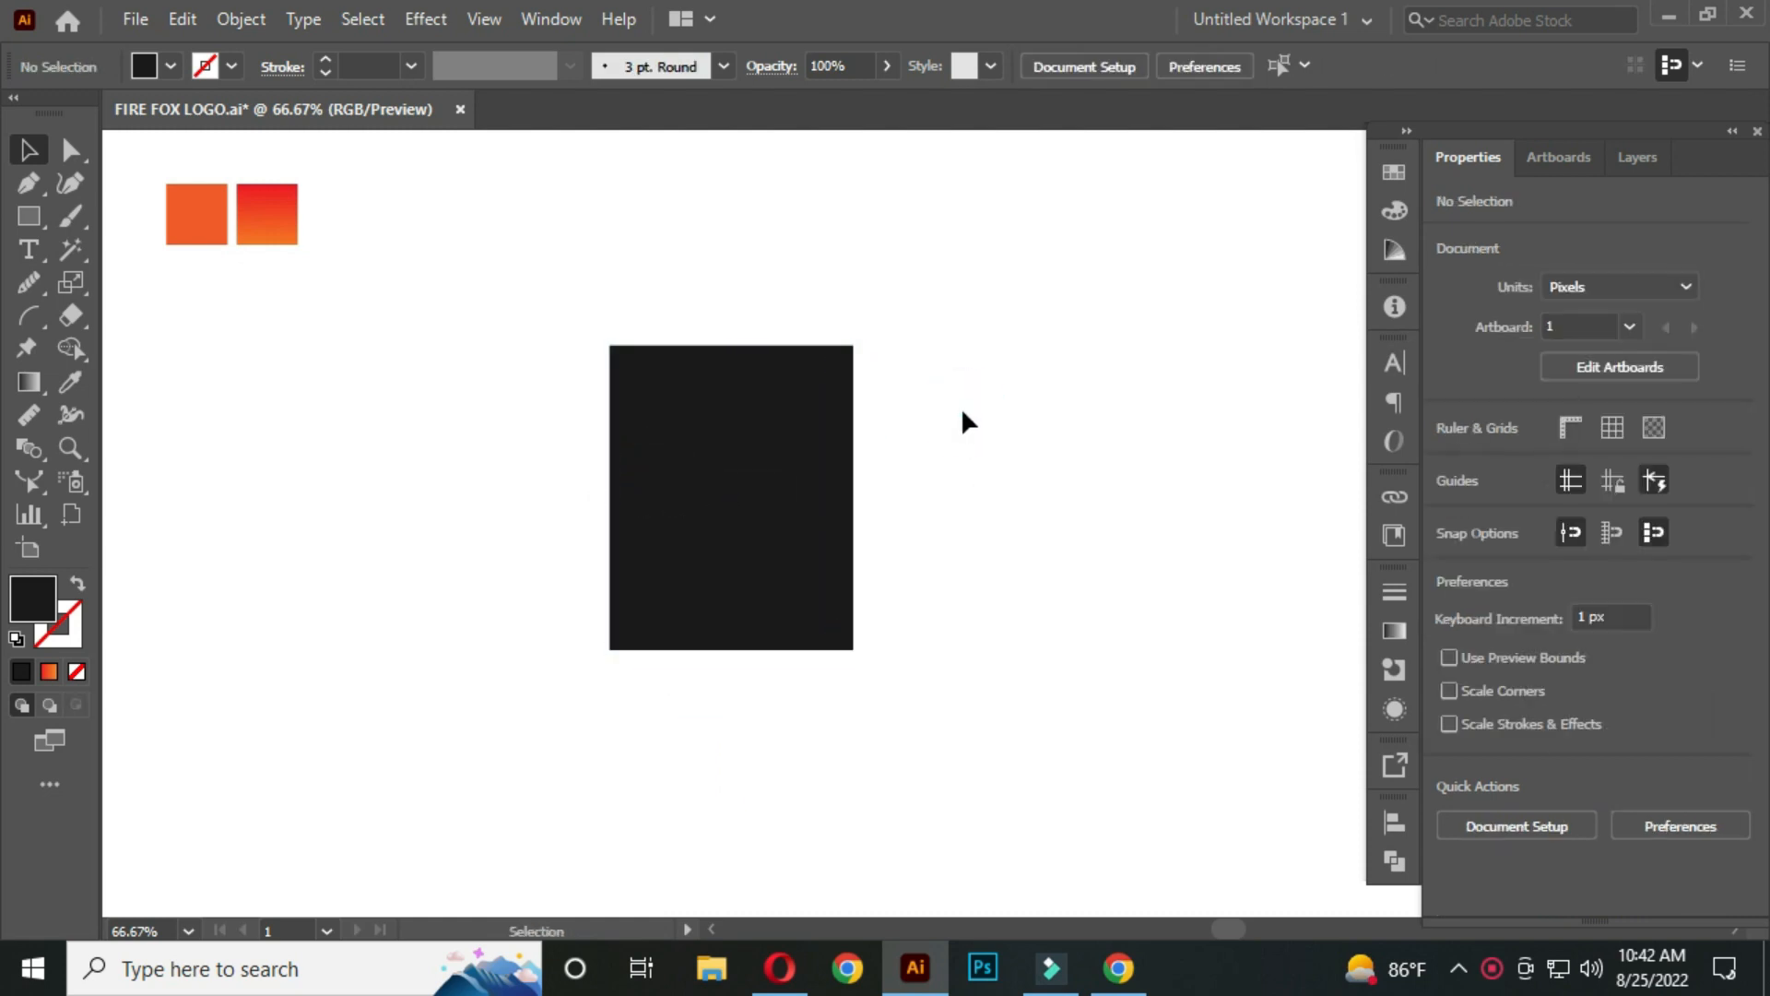
Paste a copy of the black rectangle in front and scale it proportionally from its centre to about 118 by 148 px.
left_click_drag(600, 283, 872, 536)
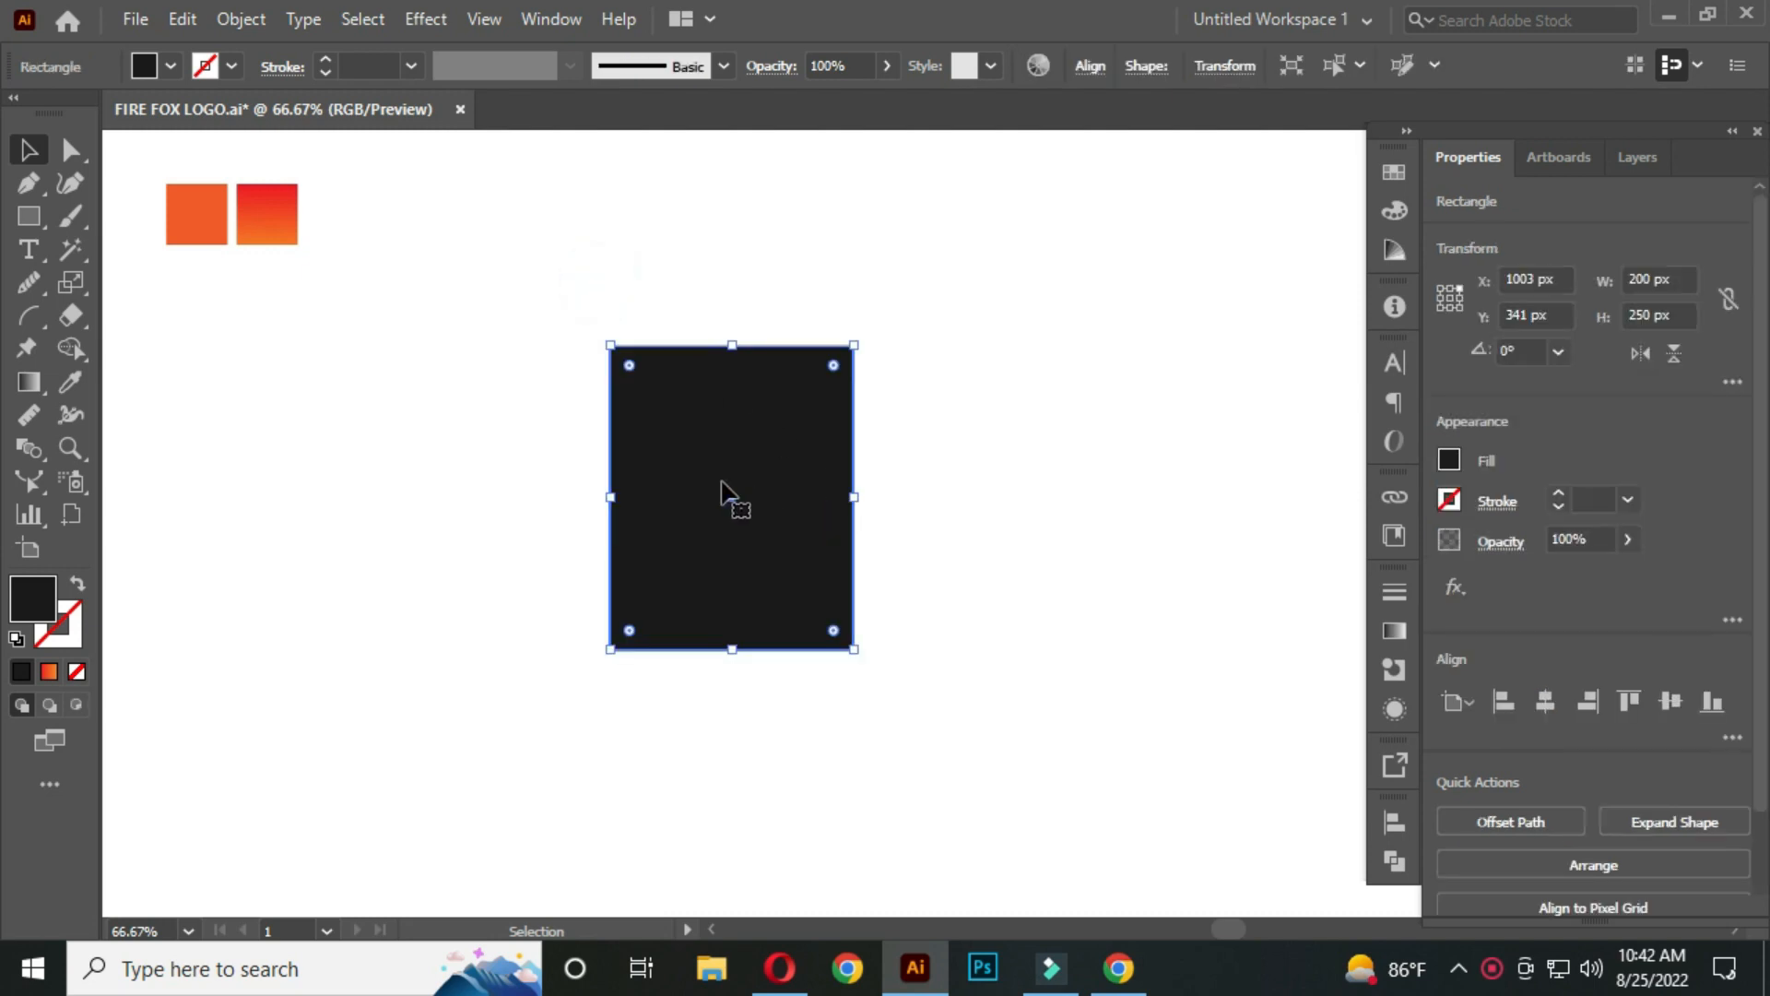
left_click(190, 18)
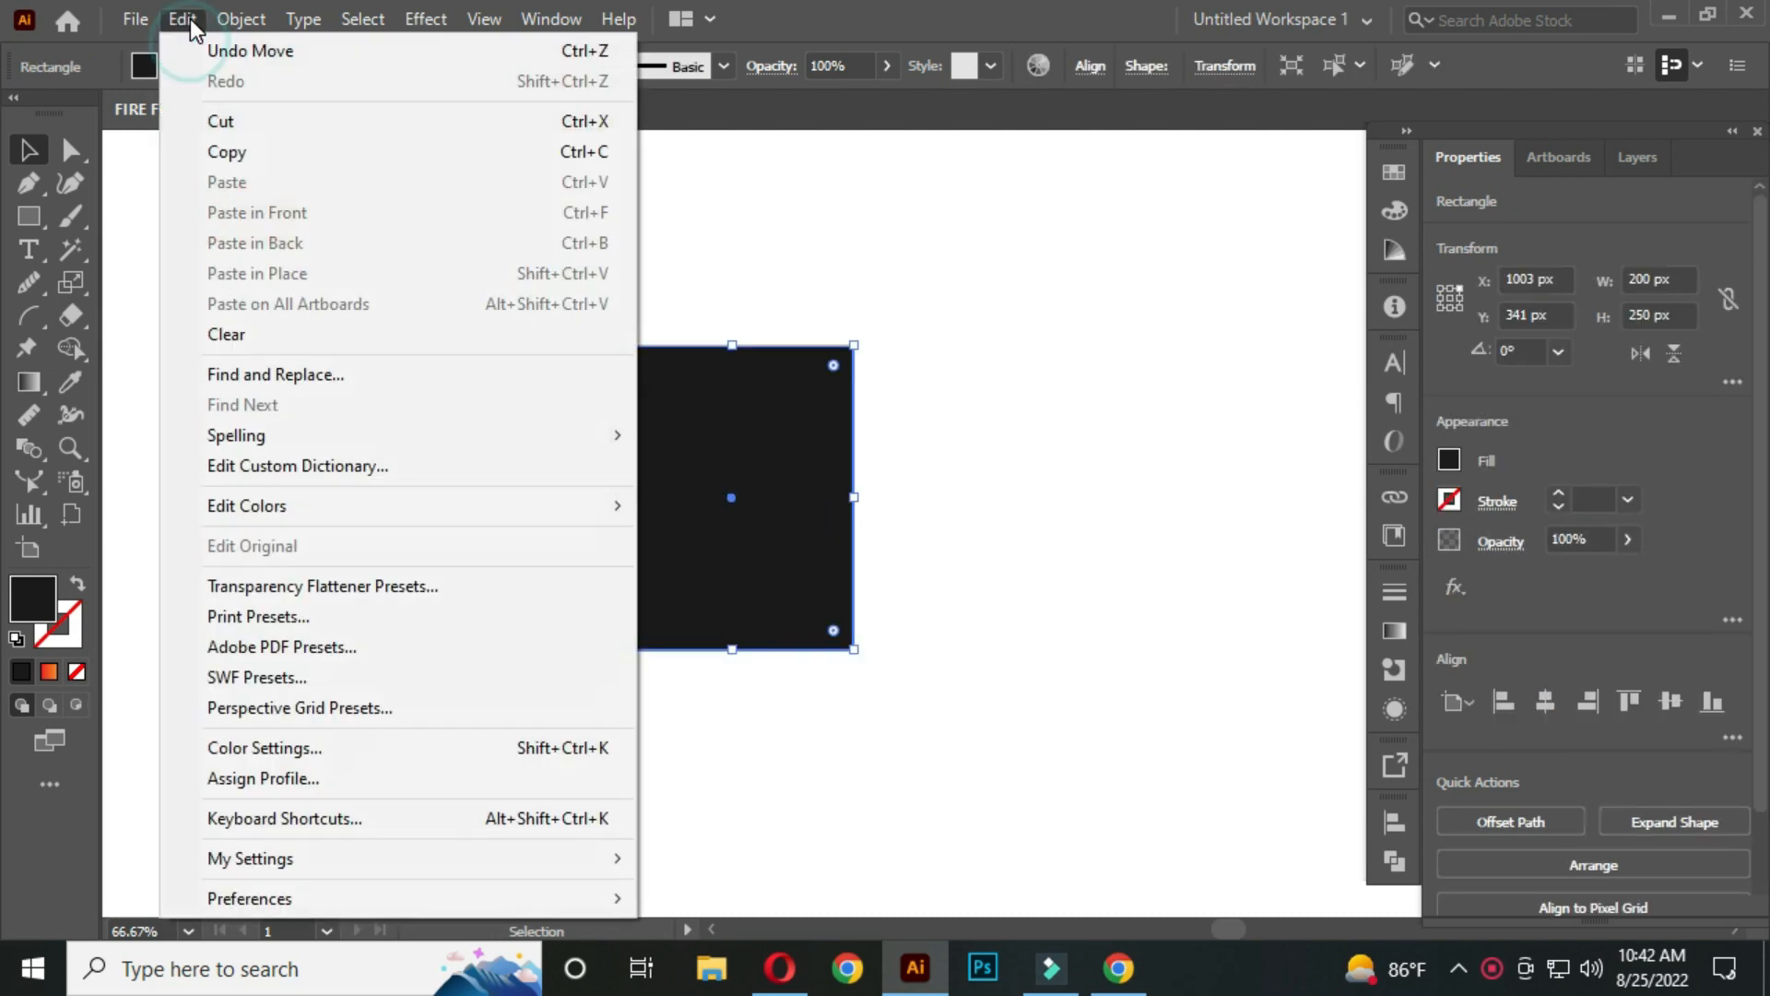
left_click(275, 157)
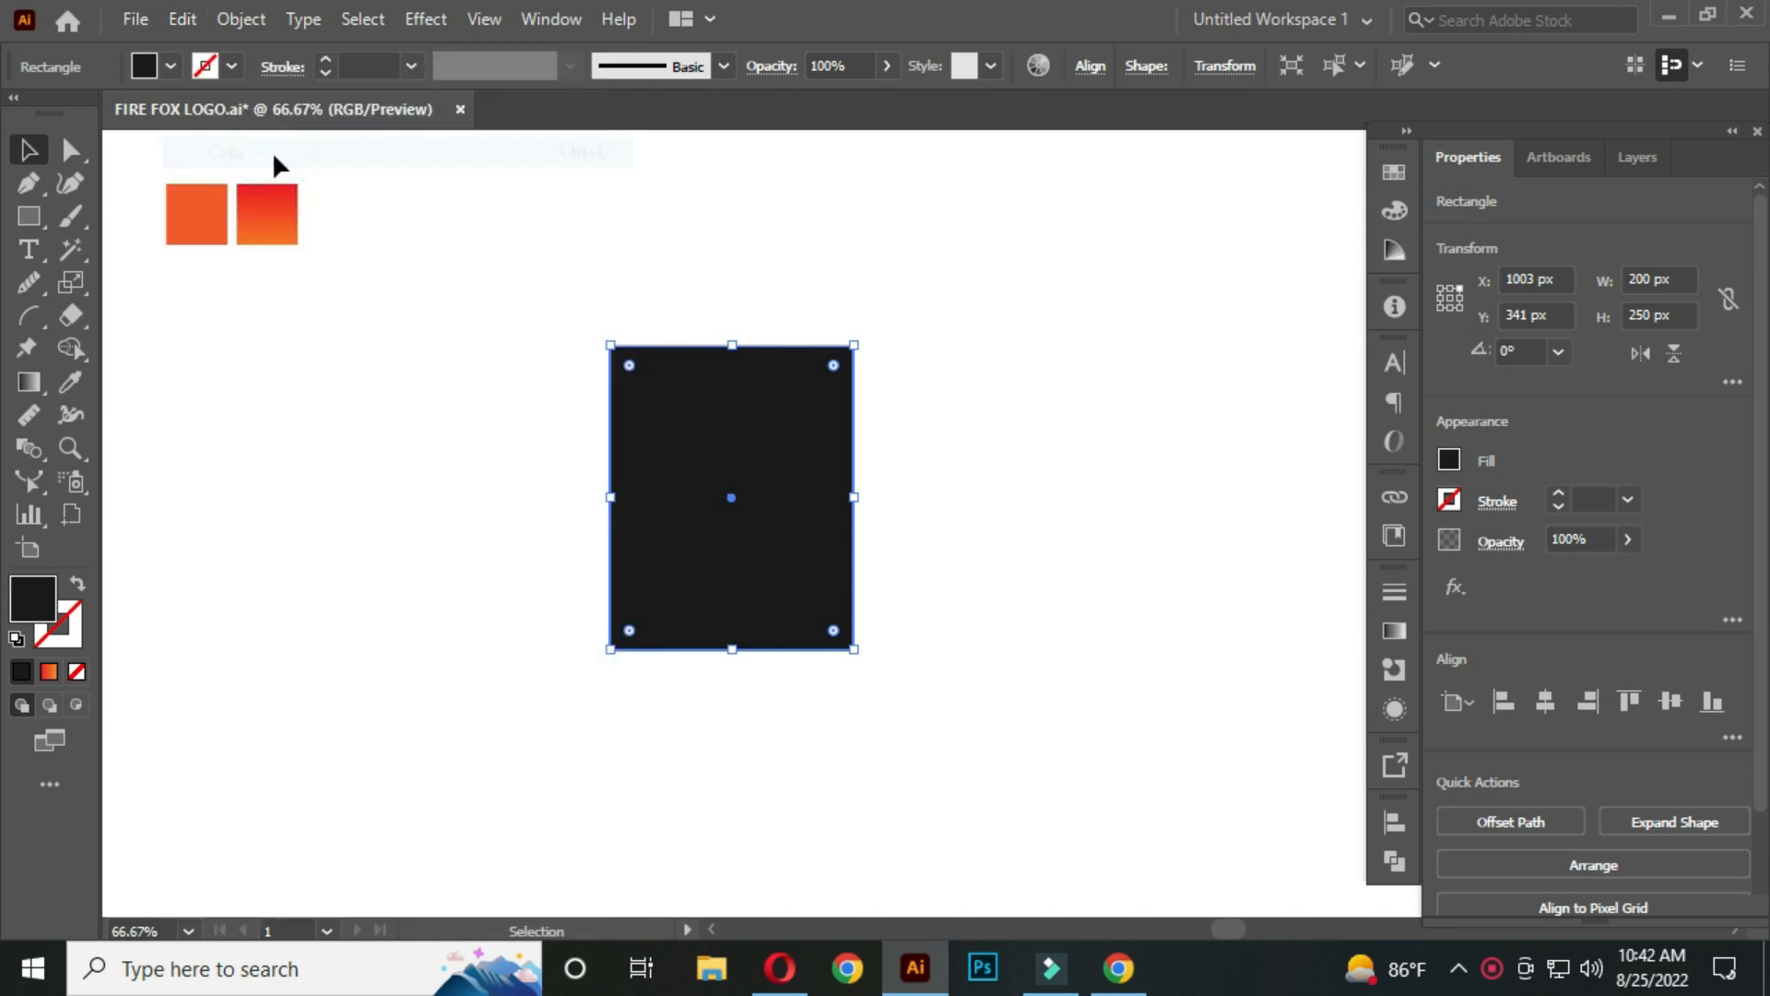
left_click(181, 20)
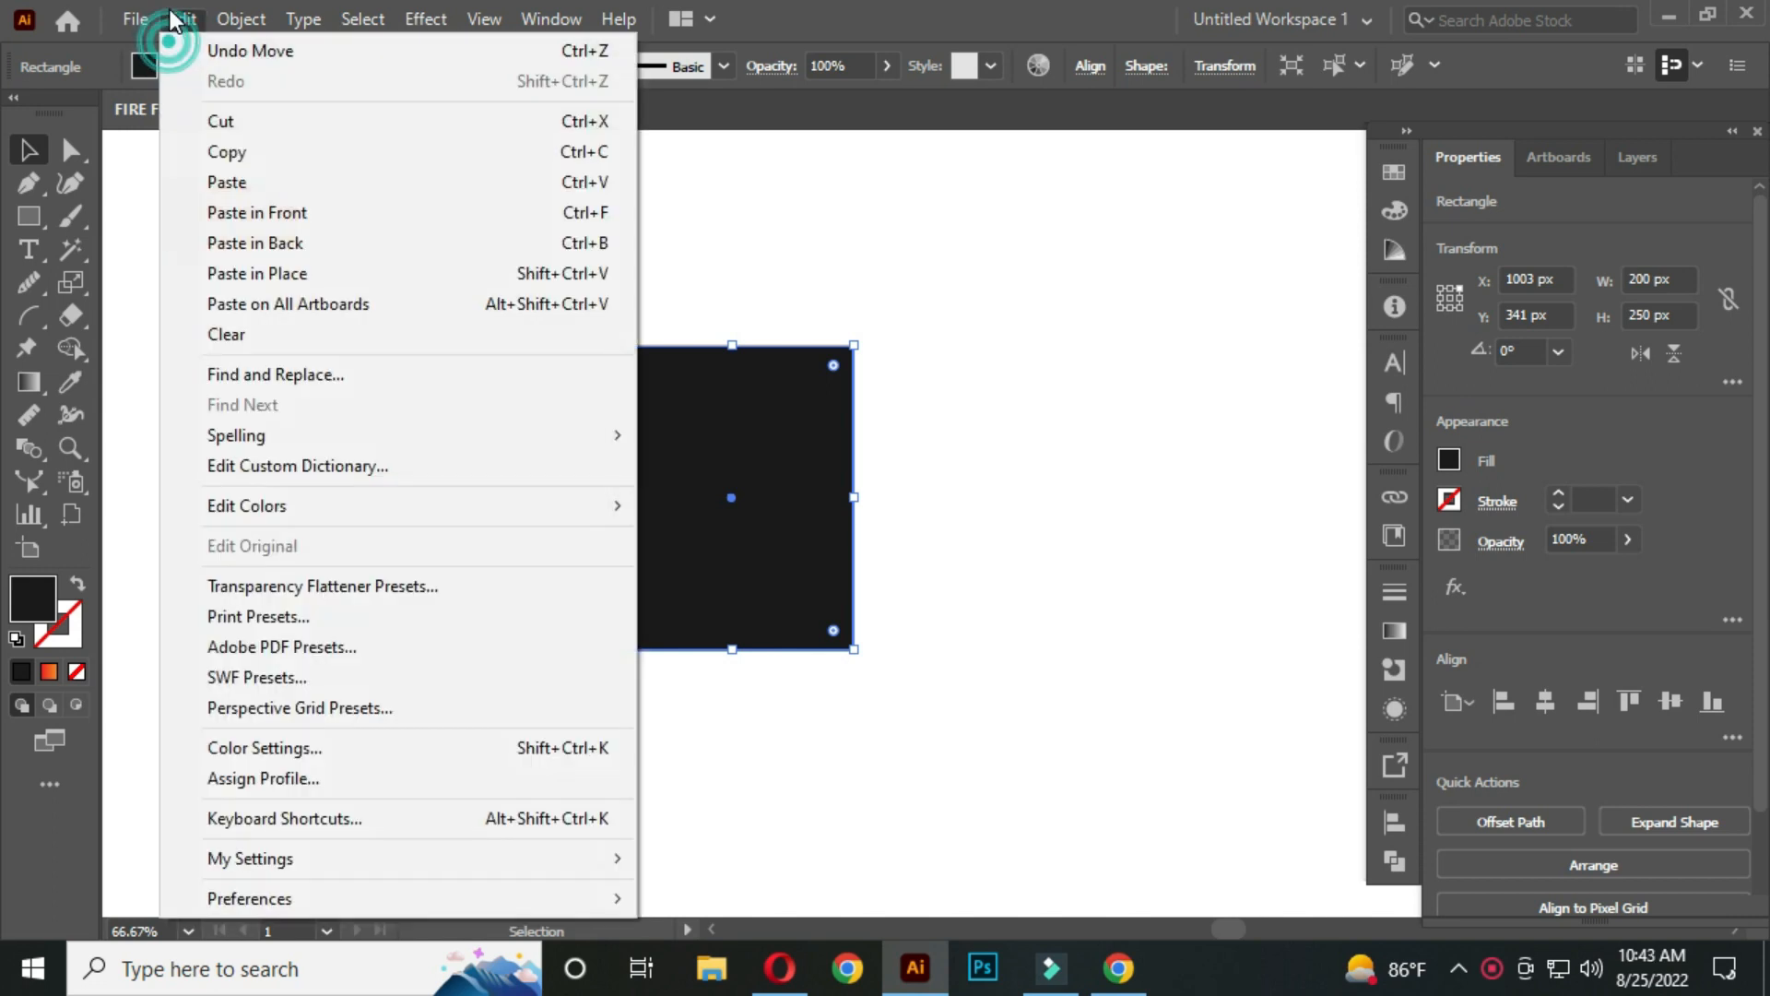
left_click(303, 216)
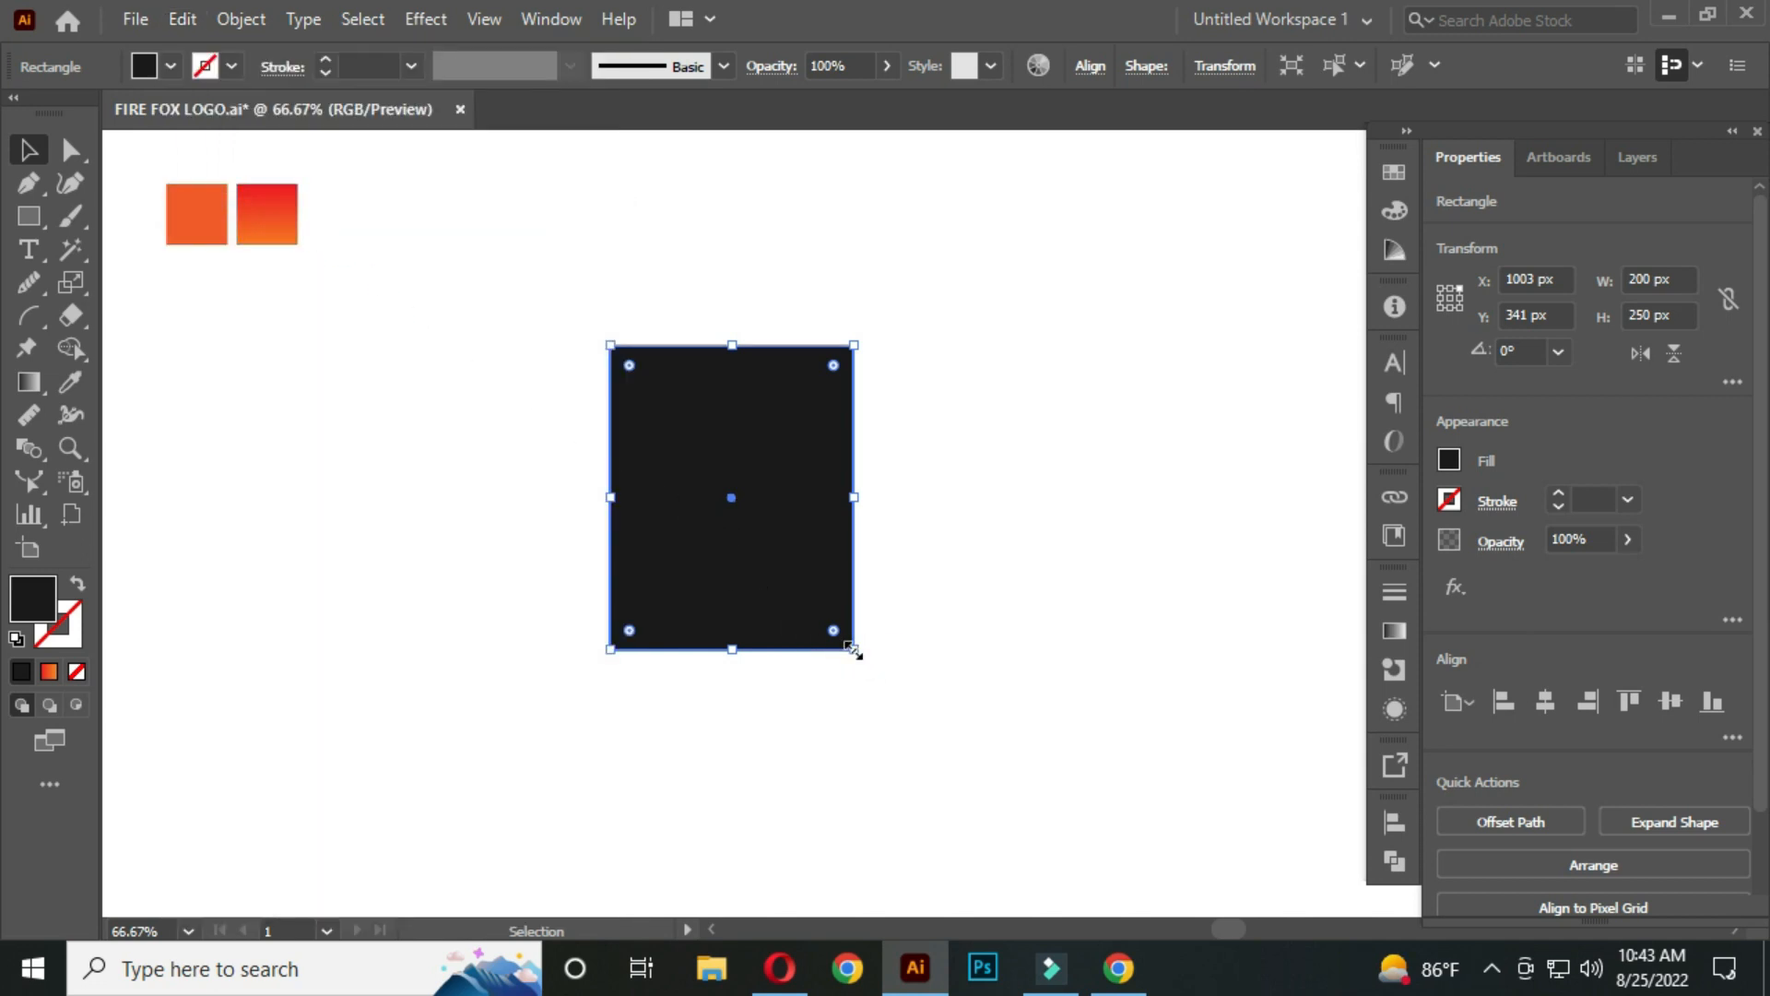
left_click_drag(850, 646, 815, 584)
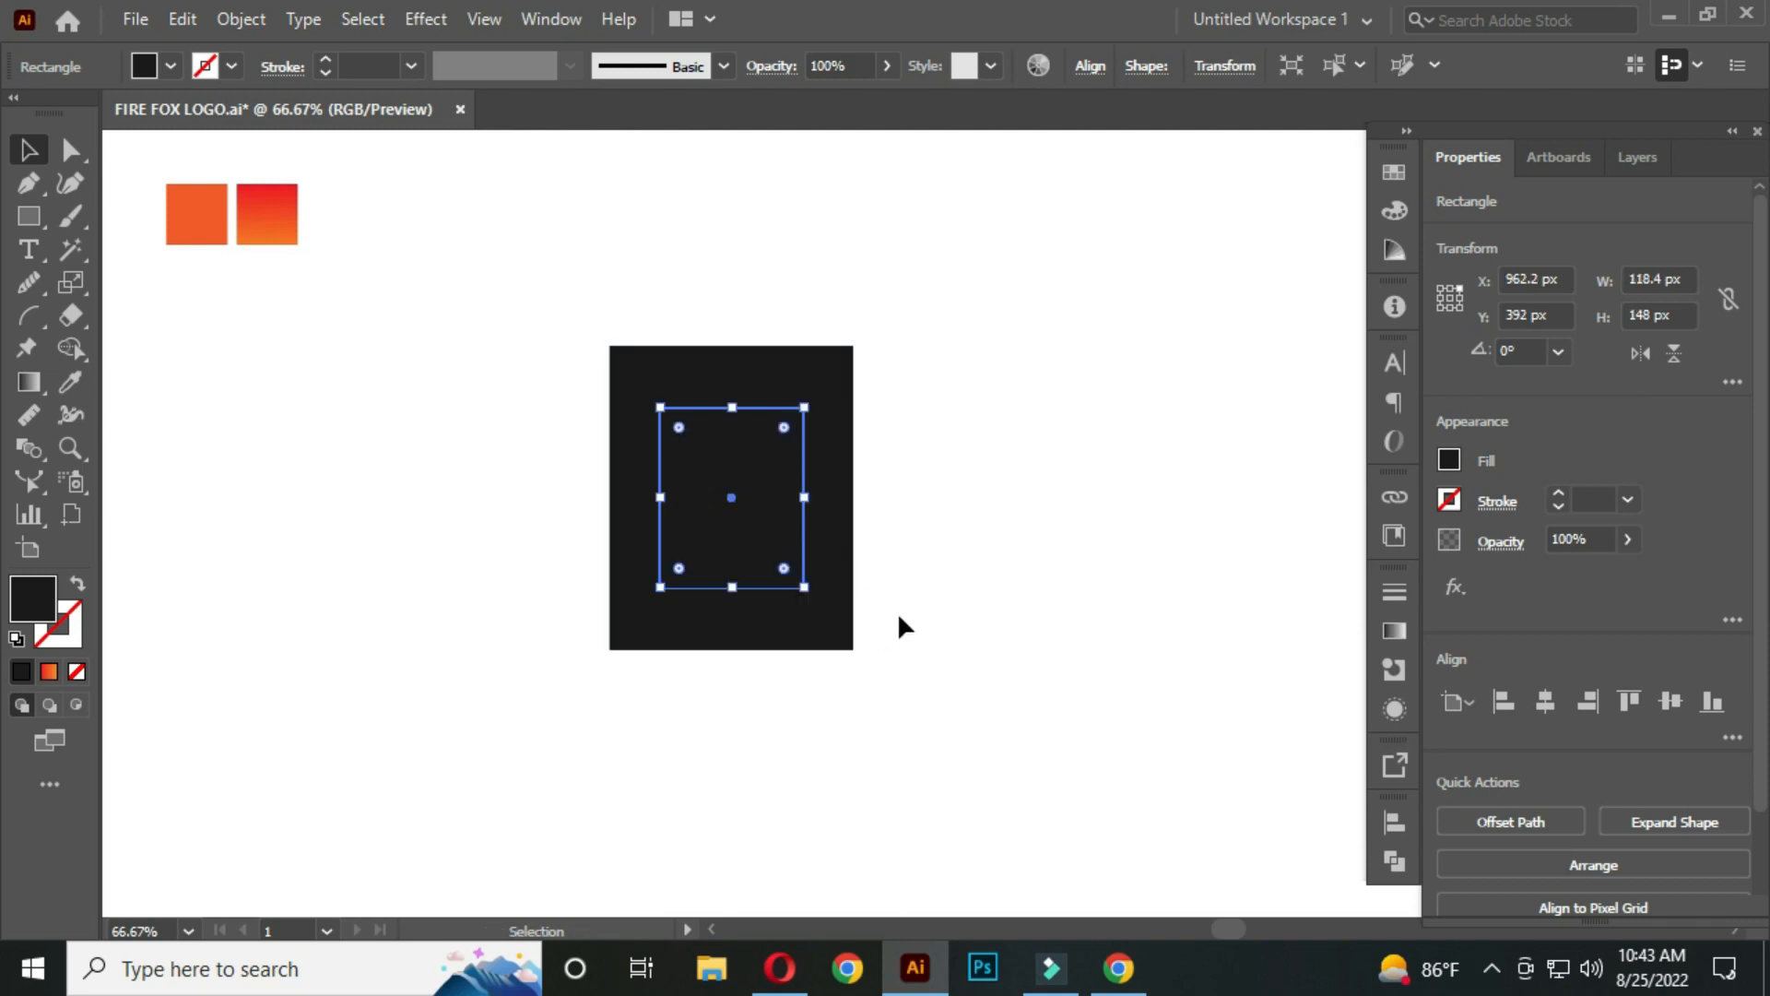
left_click(898, 618)
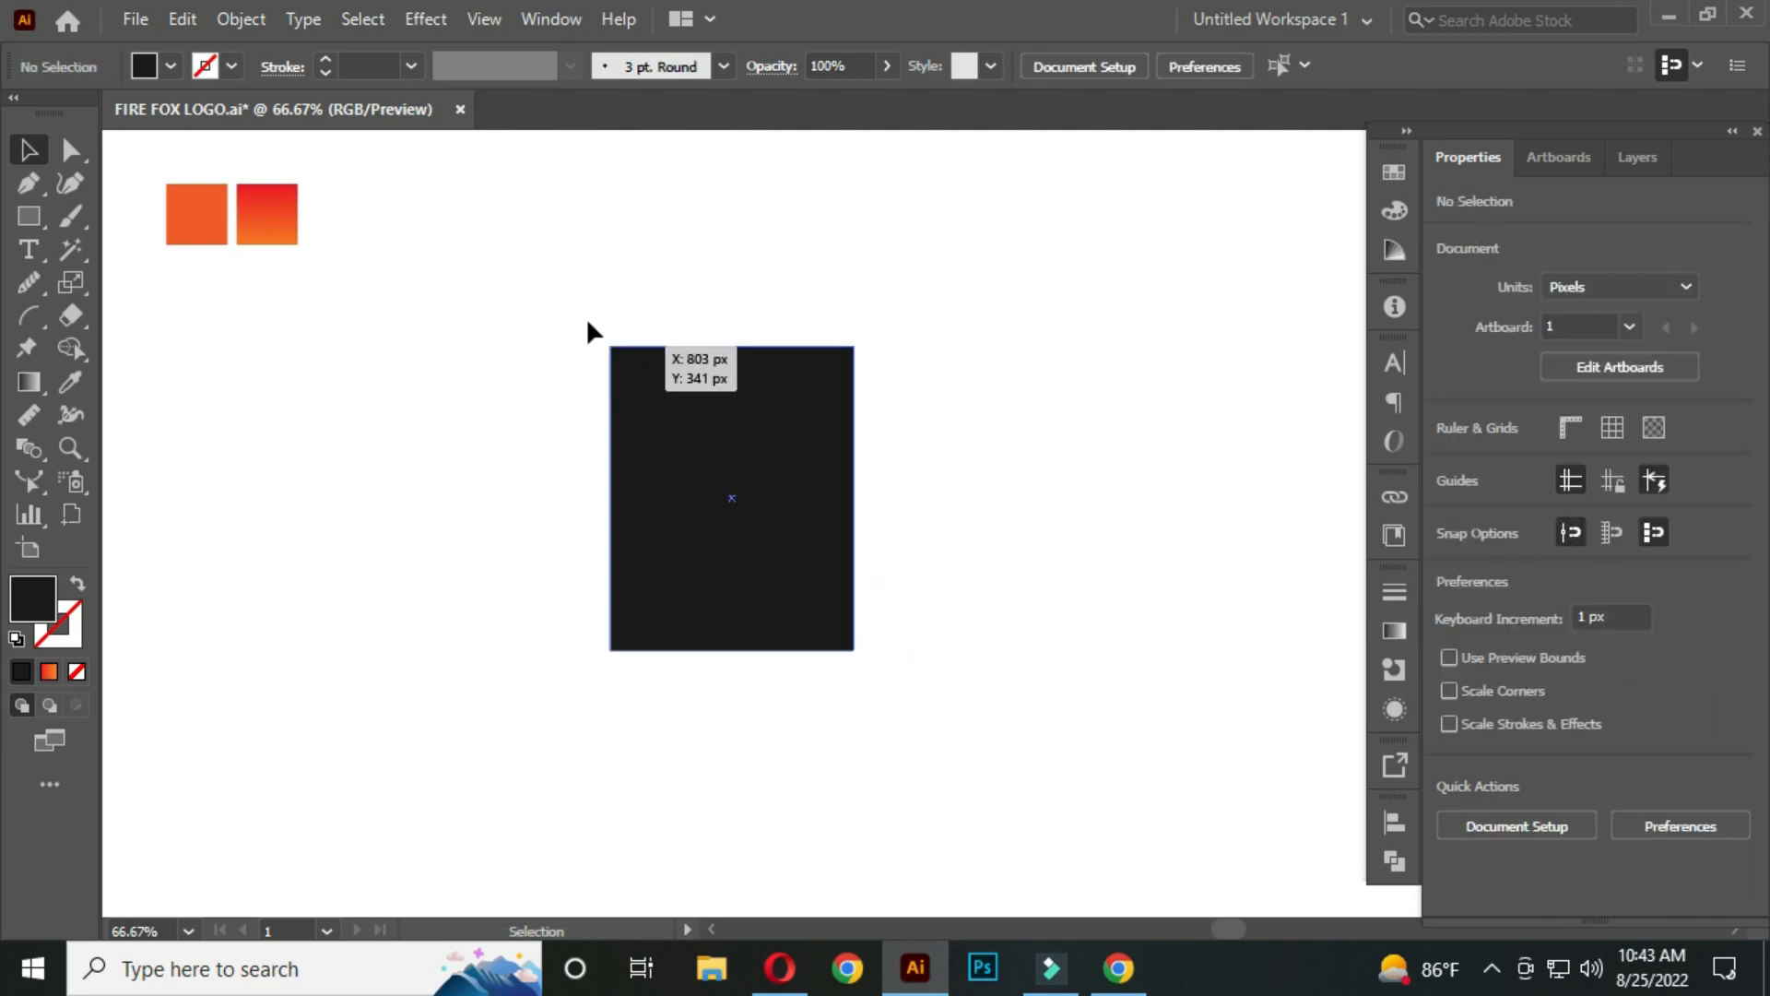
Subtract the inner rectangle from the larger one with Pathfinder Minus Front to form a hollow frame.
left_click_drag(575, 337, 992, 719)
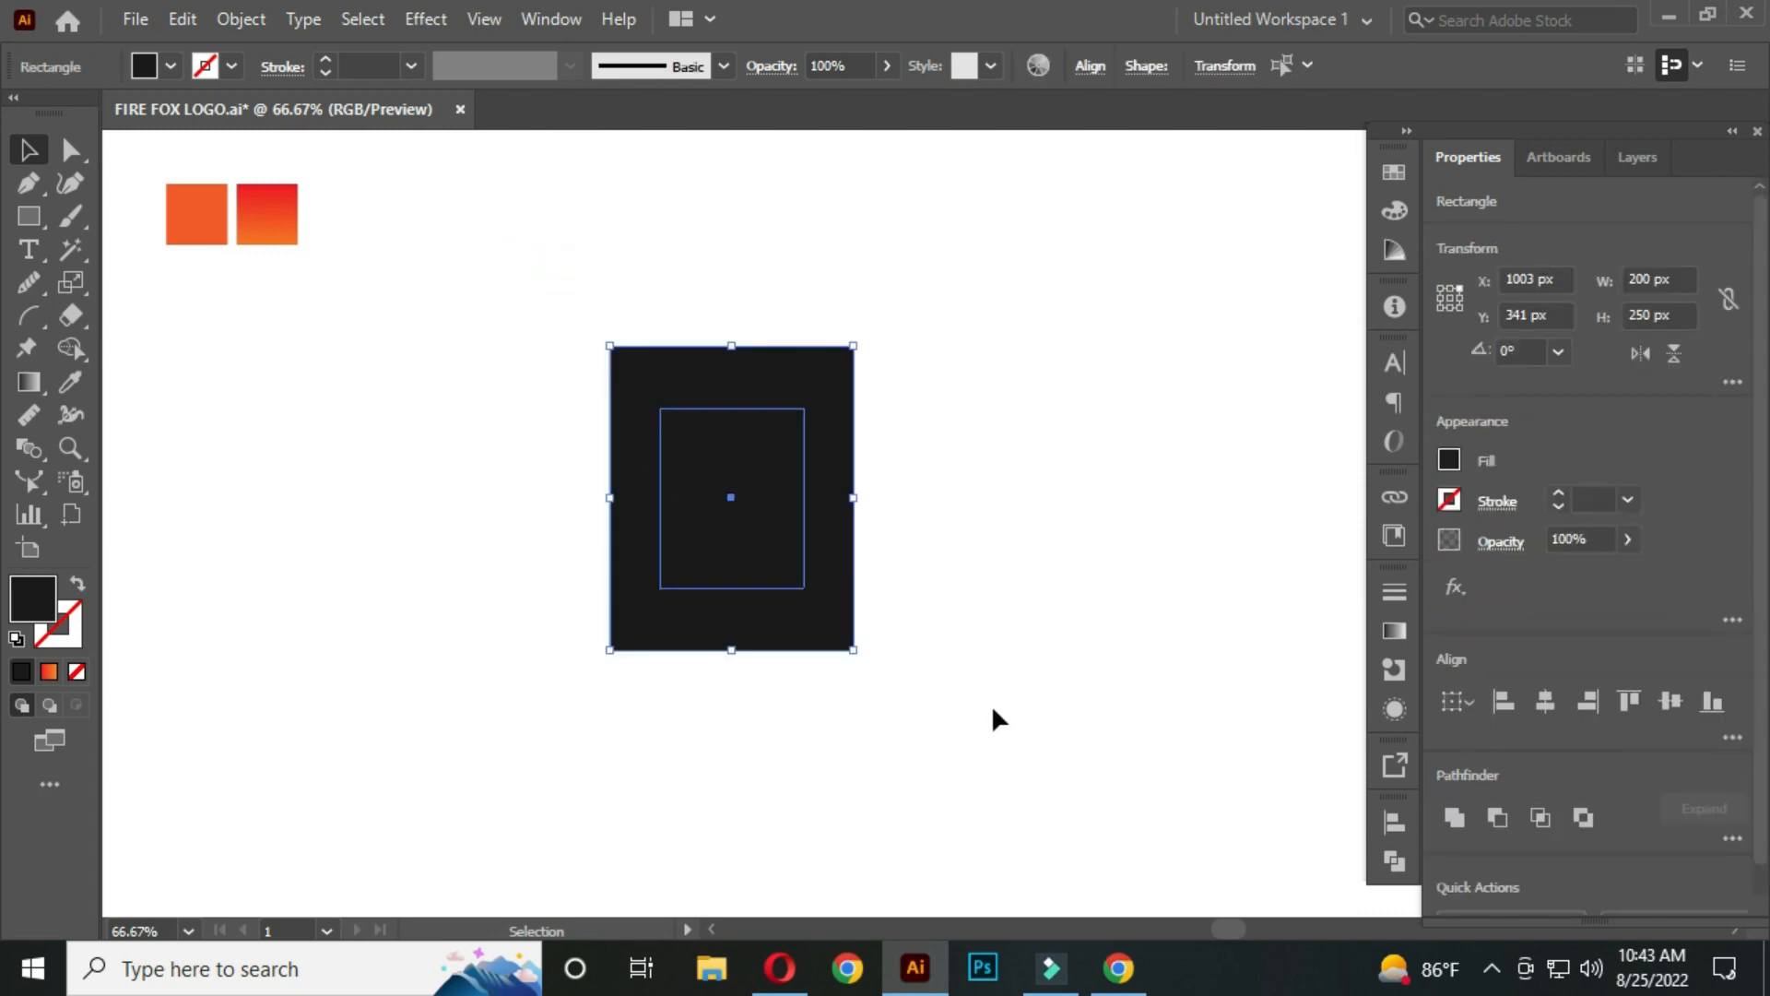
left_click(1396, 863)
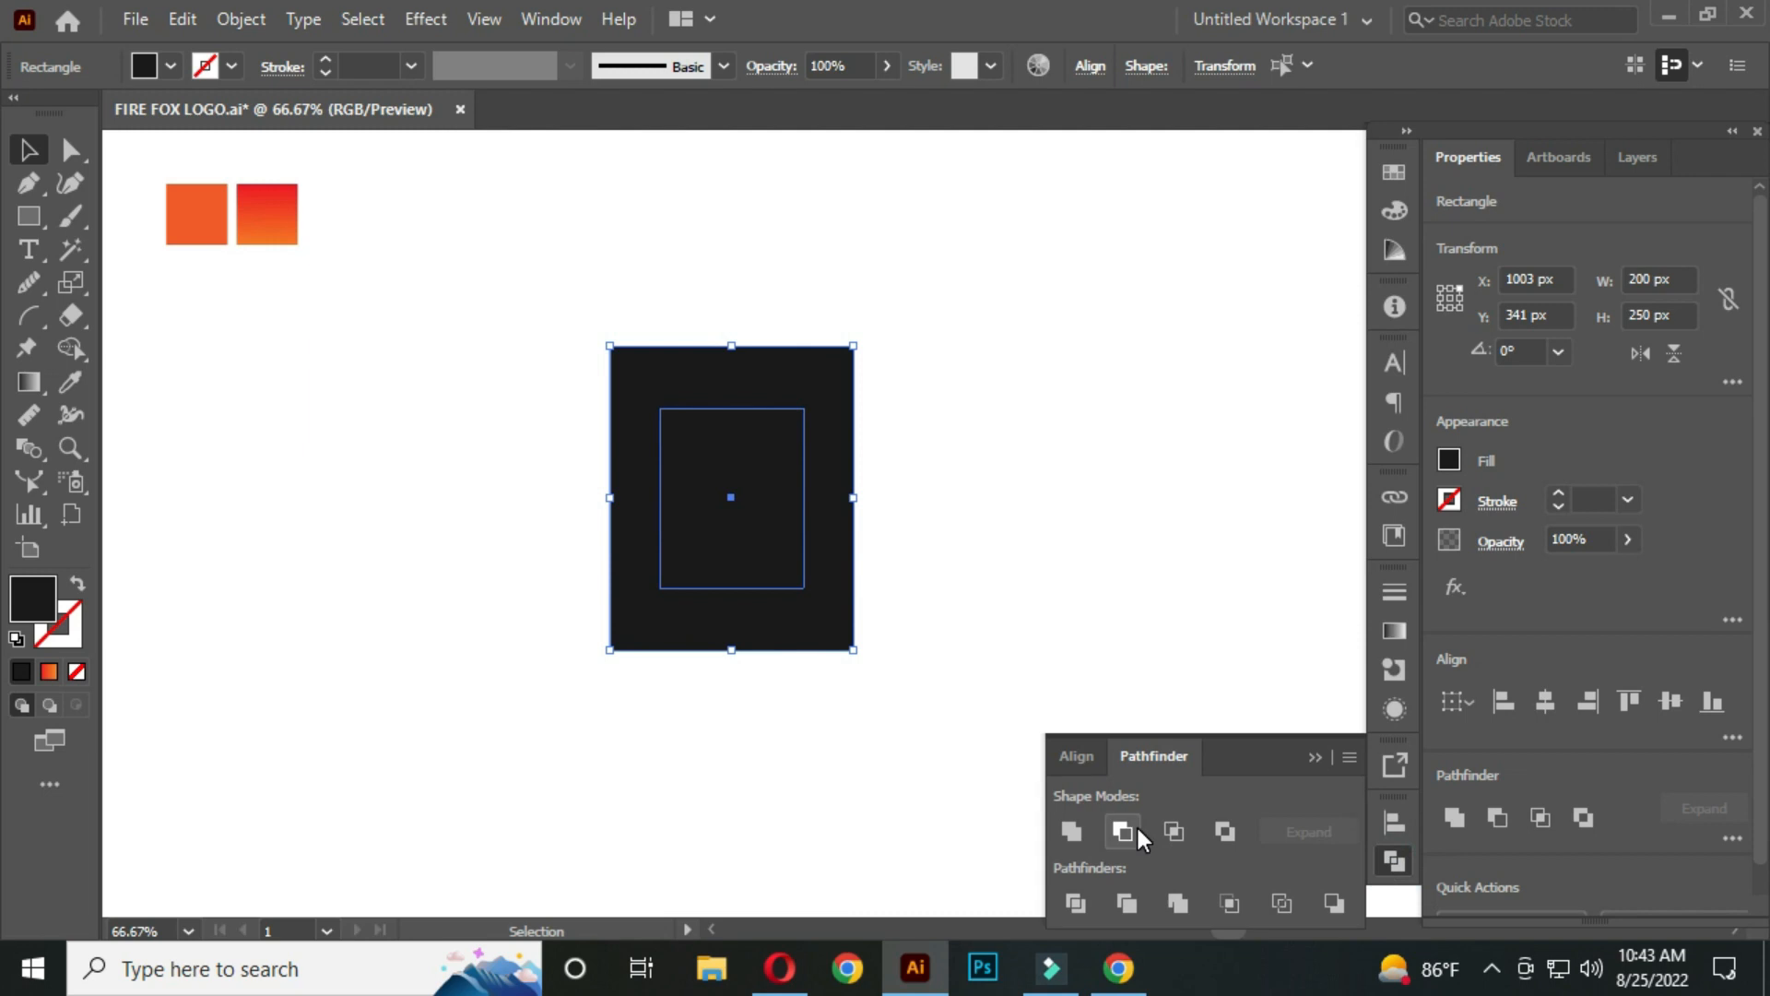
left_click(1138, 828)
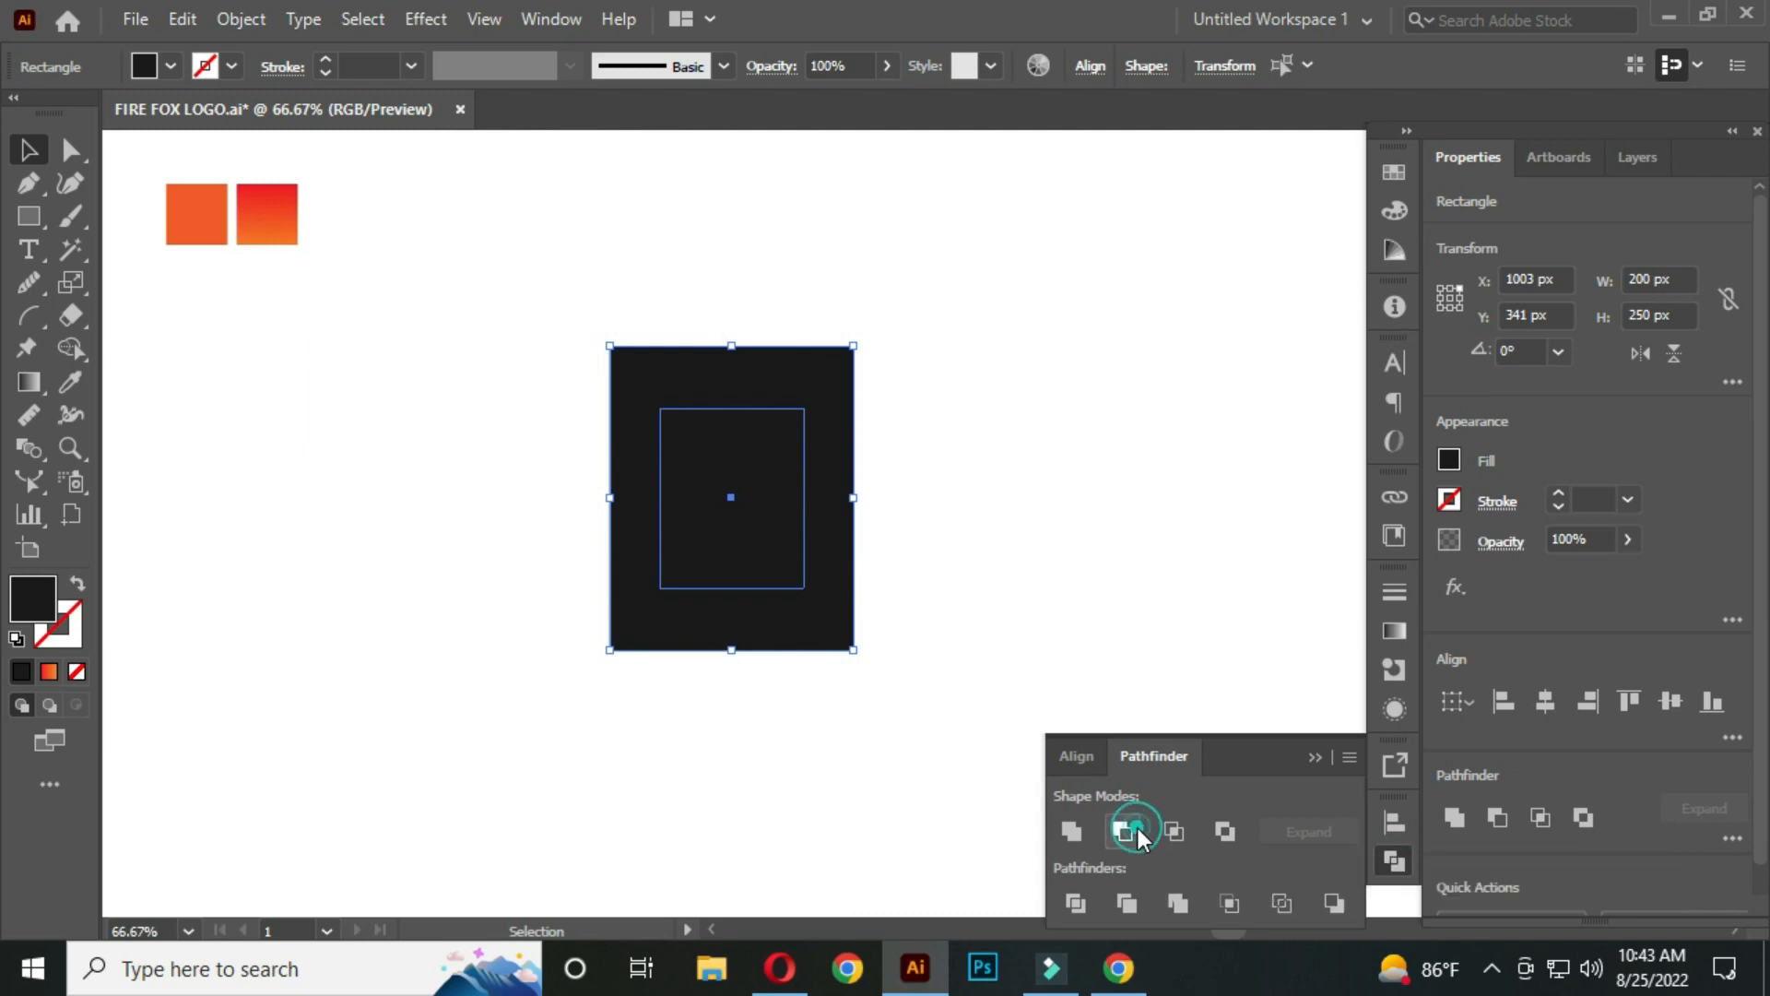
left_click(1314, 756)
left_click(927, 474)
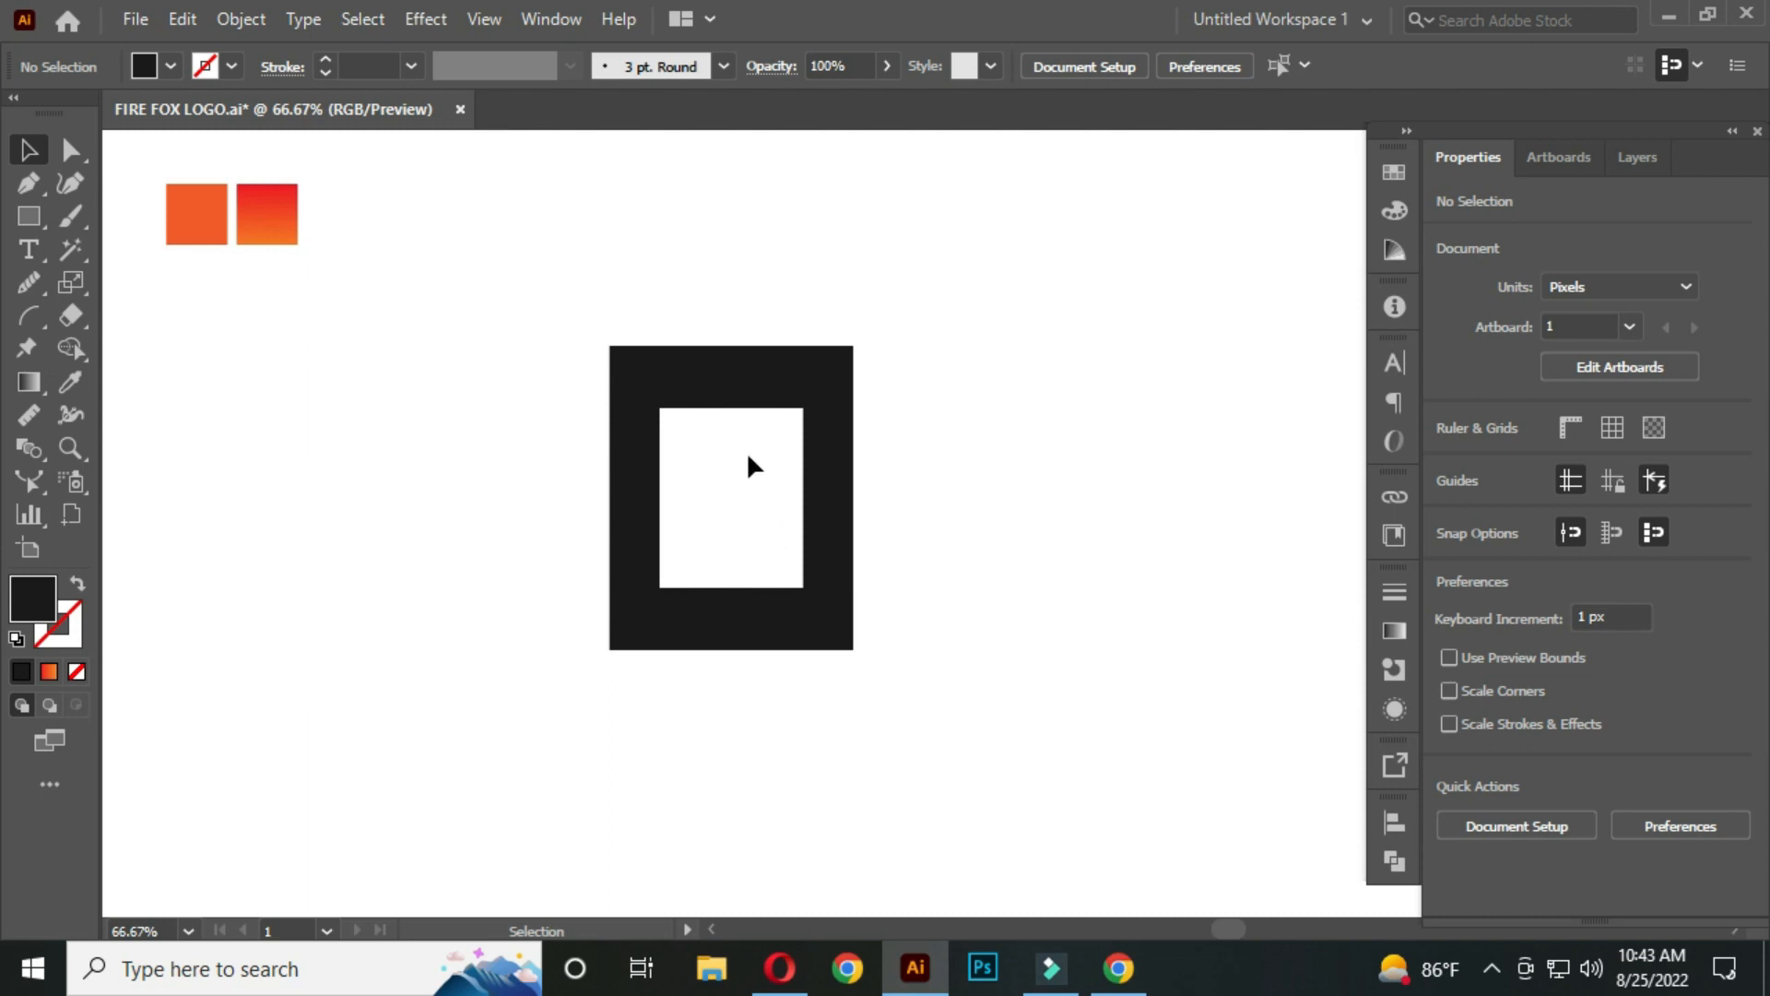
Draw a 250 px vertical line through the frame's full height along the opening's left edge and give it a white stroke.
left_click(35, 223)
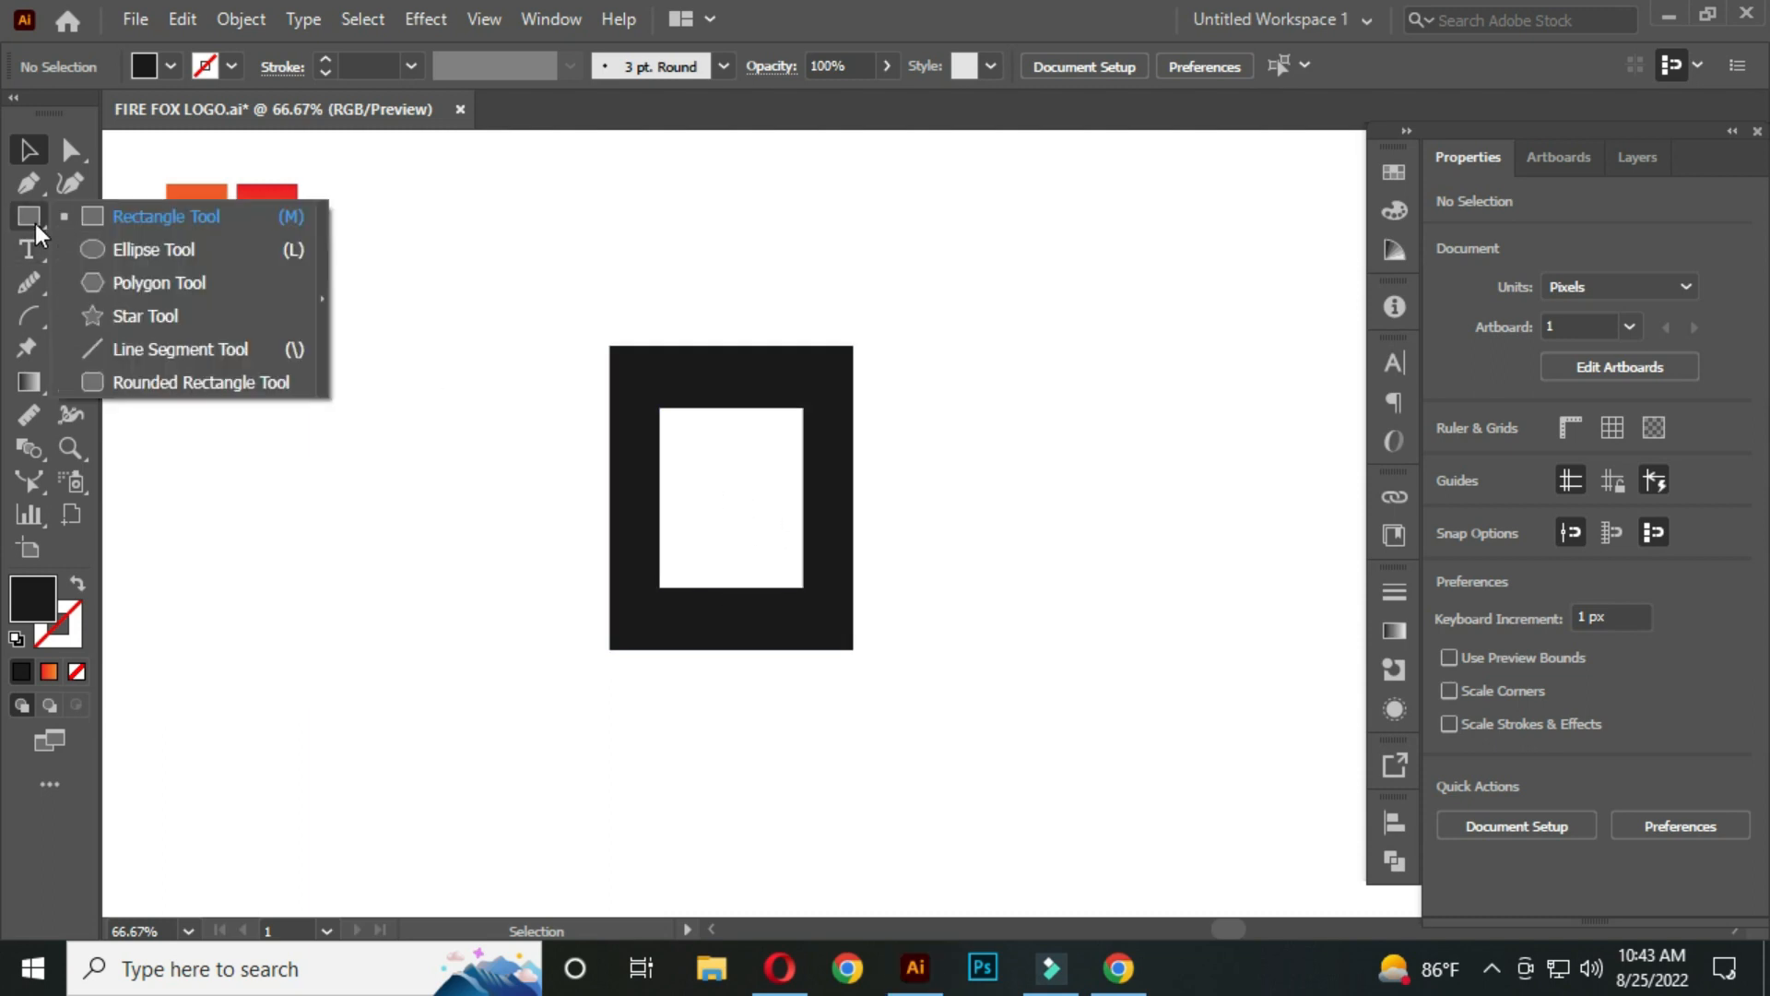
left_click(214, 349)
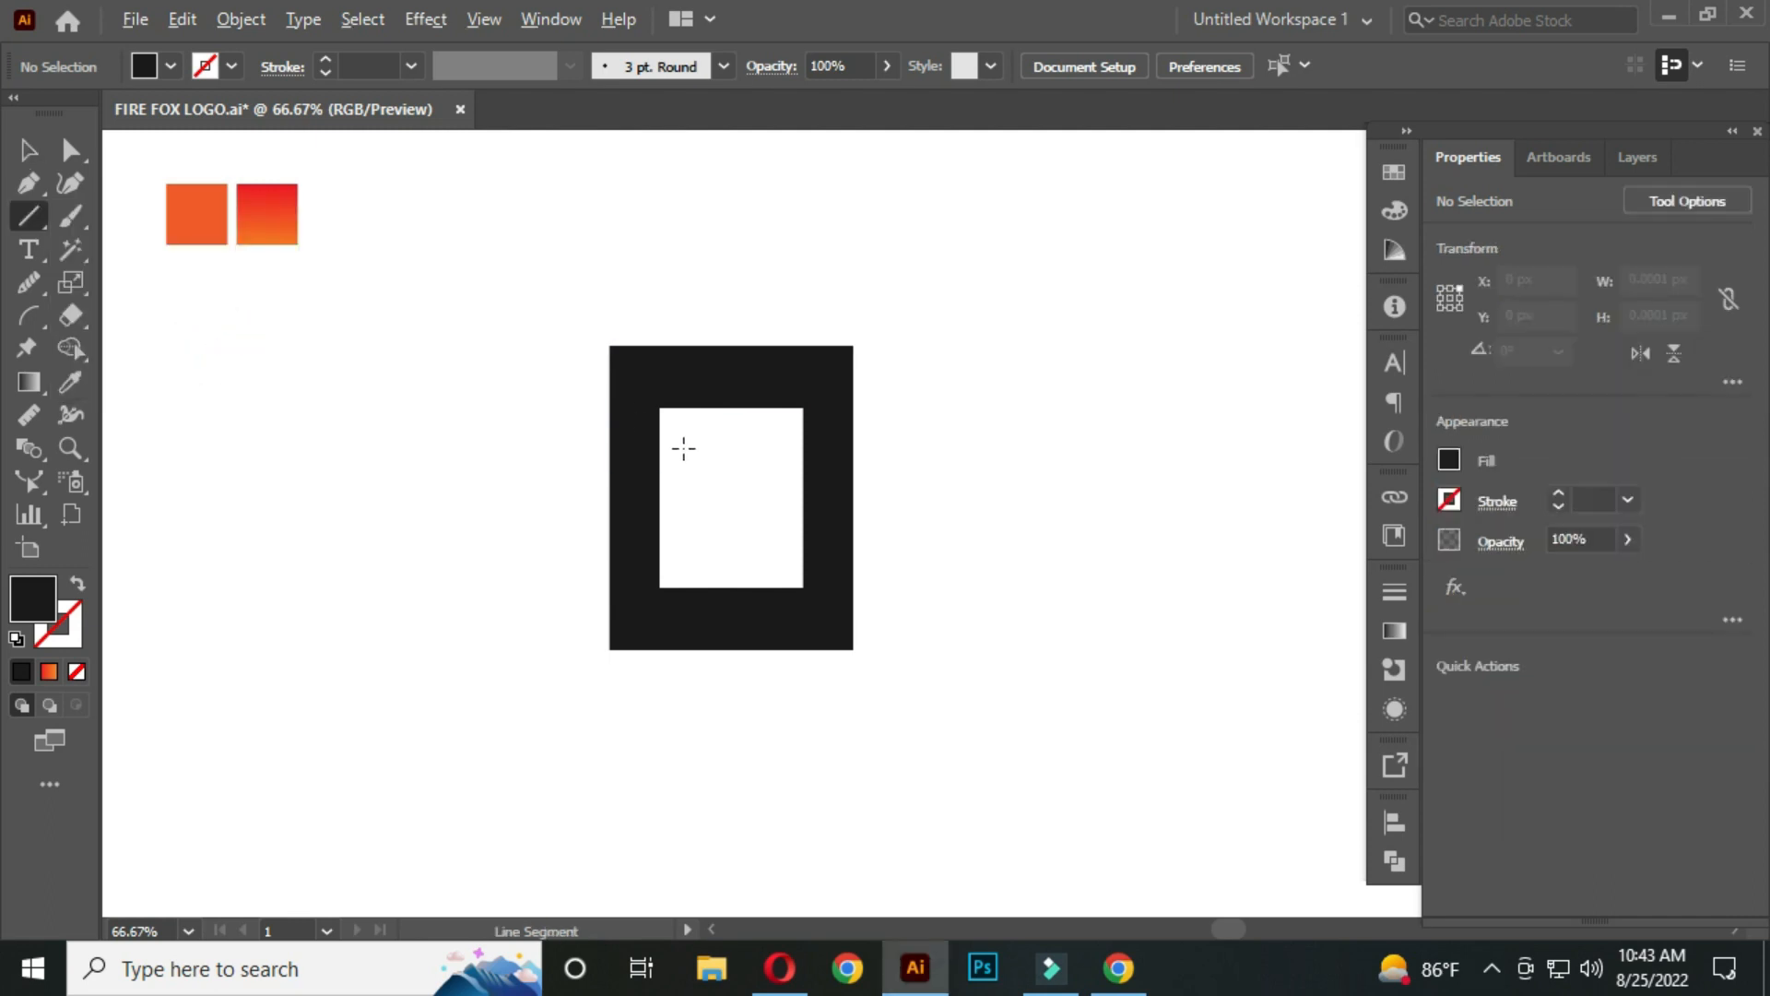
scroll(683, 448, "up", 1)
left_click_drag(668, 461, 654, 430)
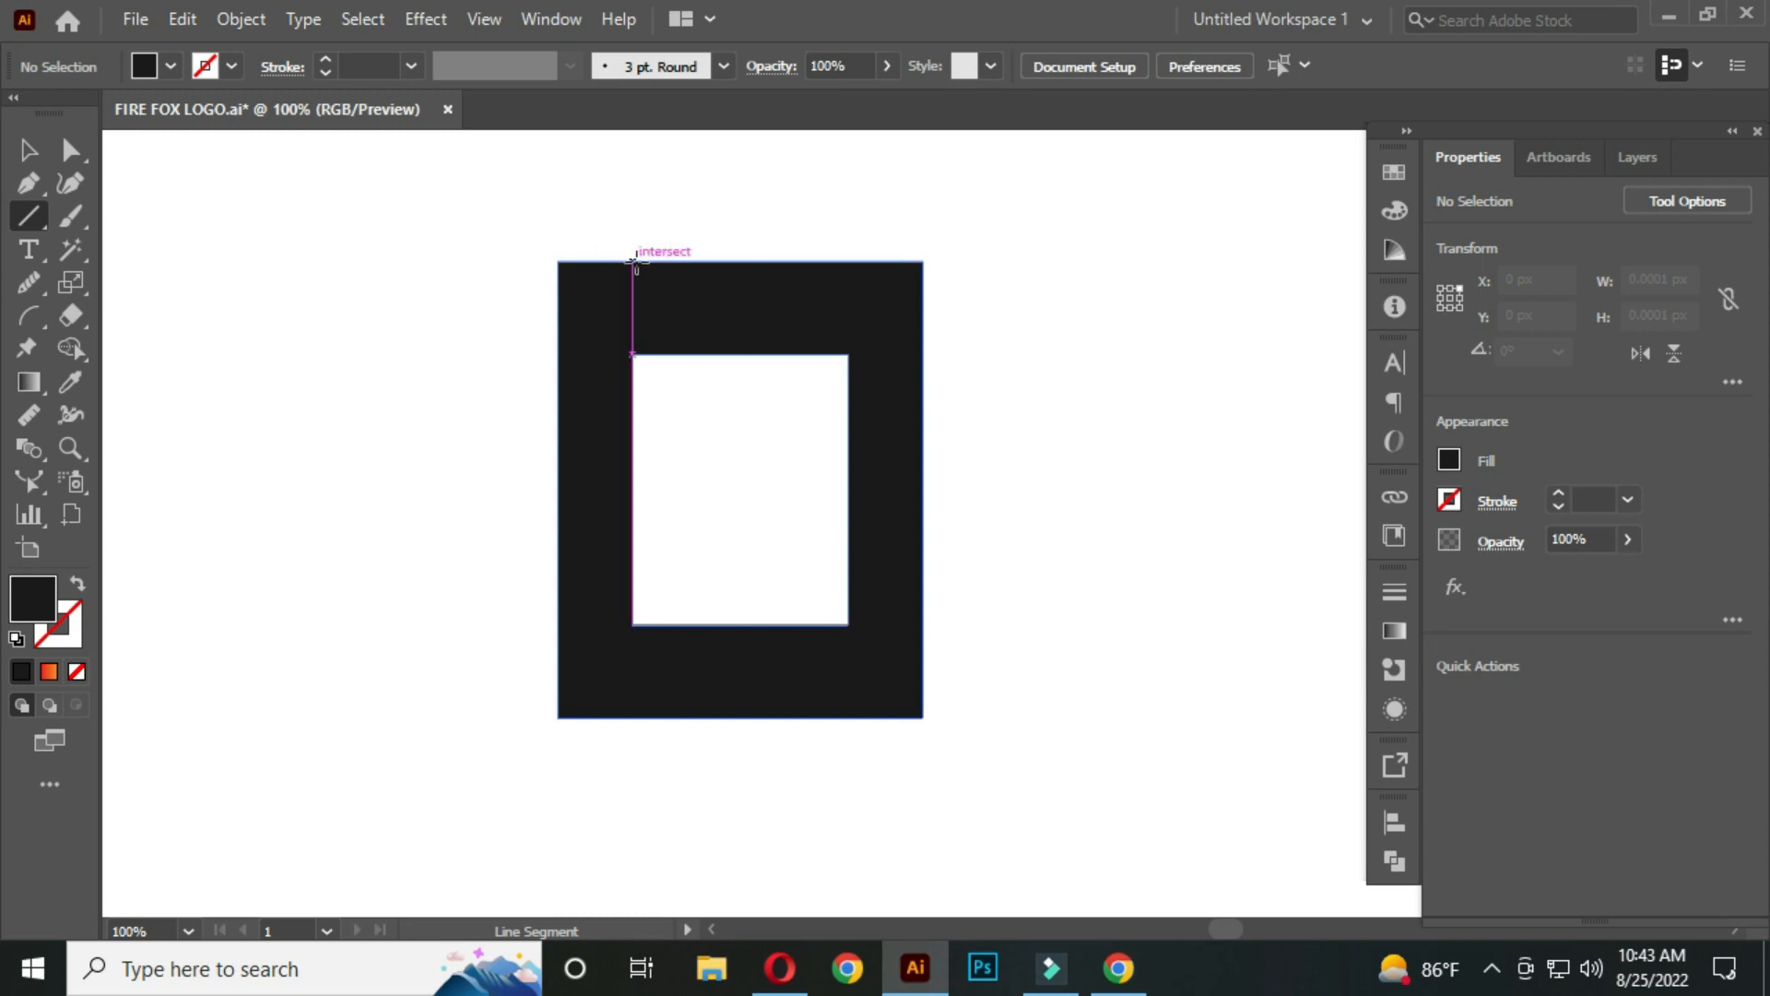
left_click_drag(631, 261, 633, 718)
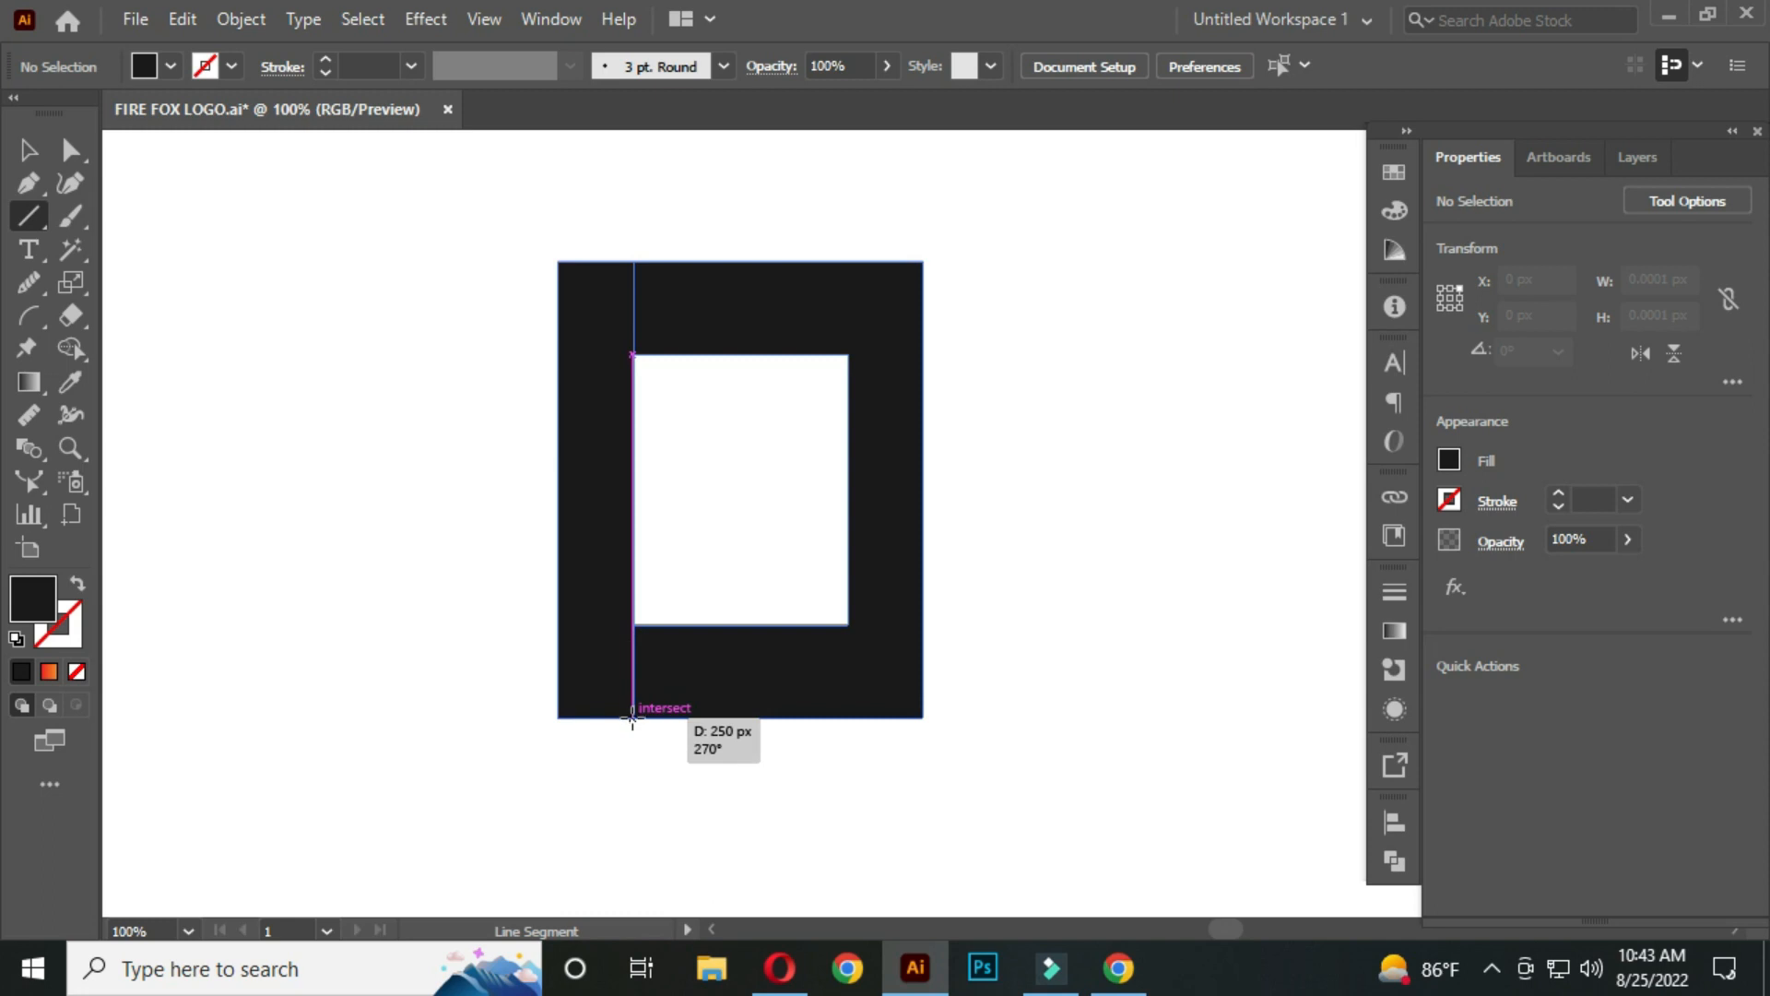
left_click_drag(633, 721, 633, 719)
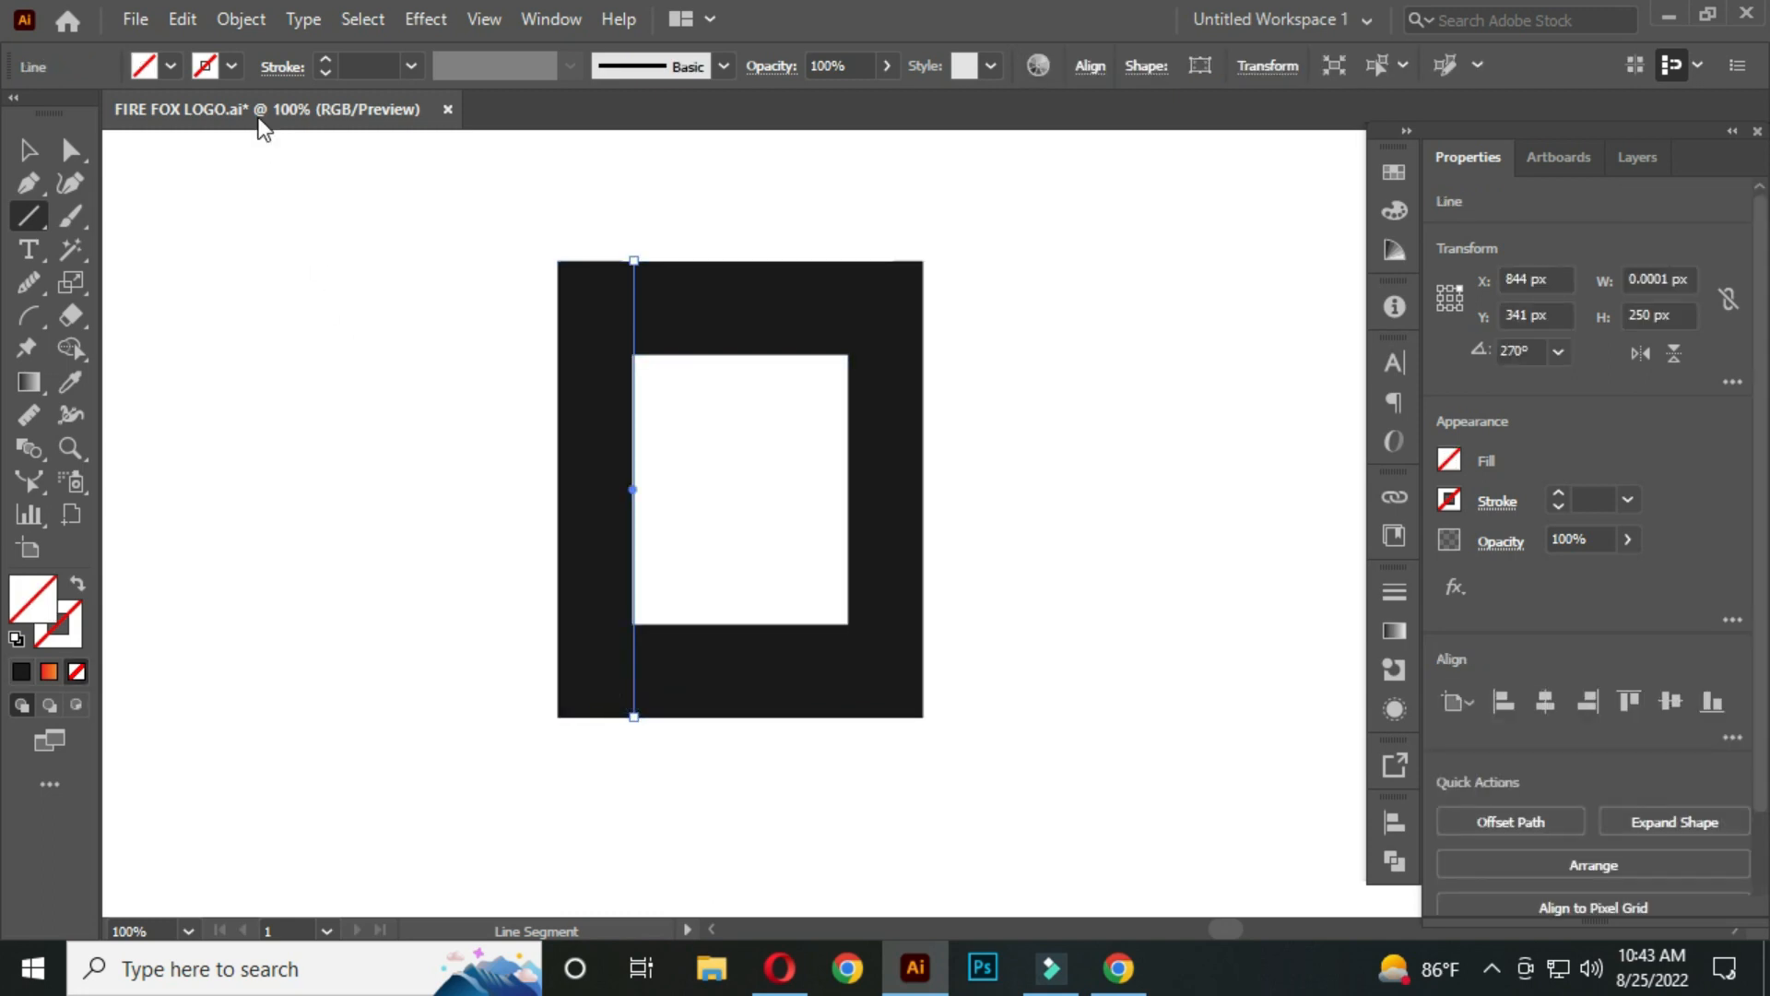
left_click(233, 67)
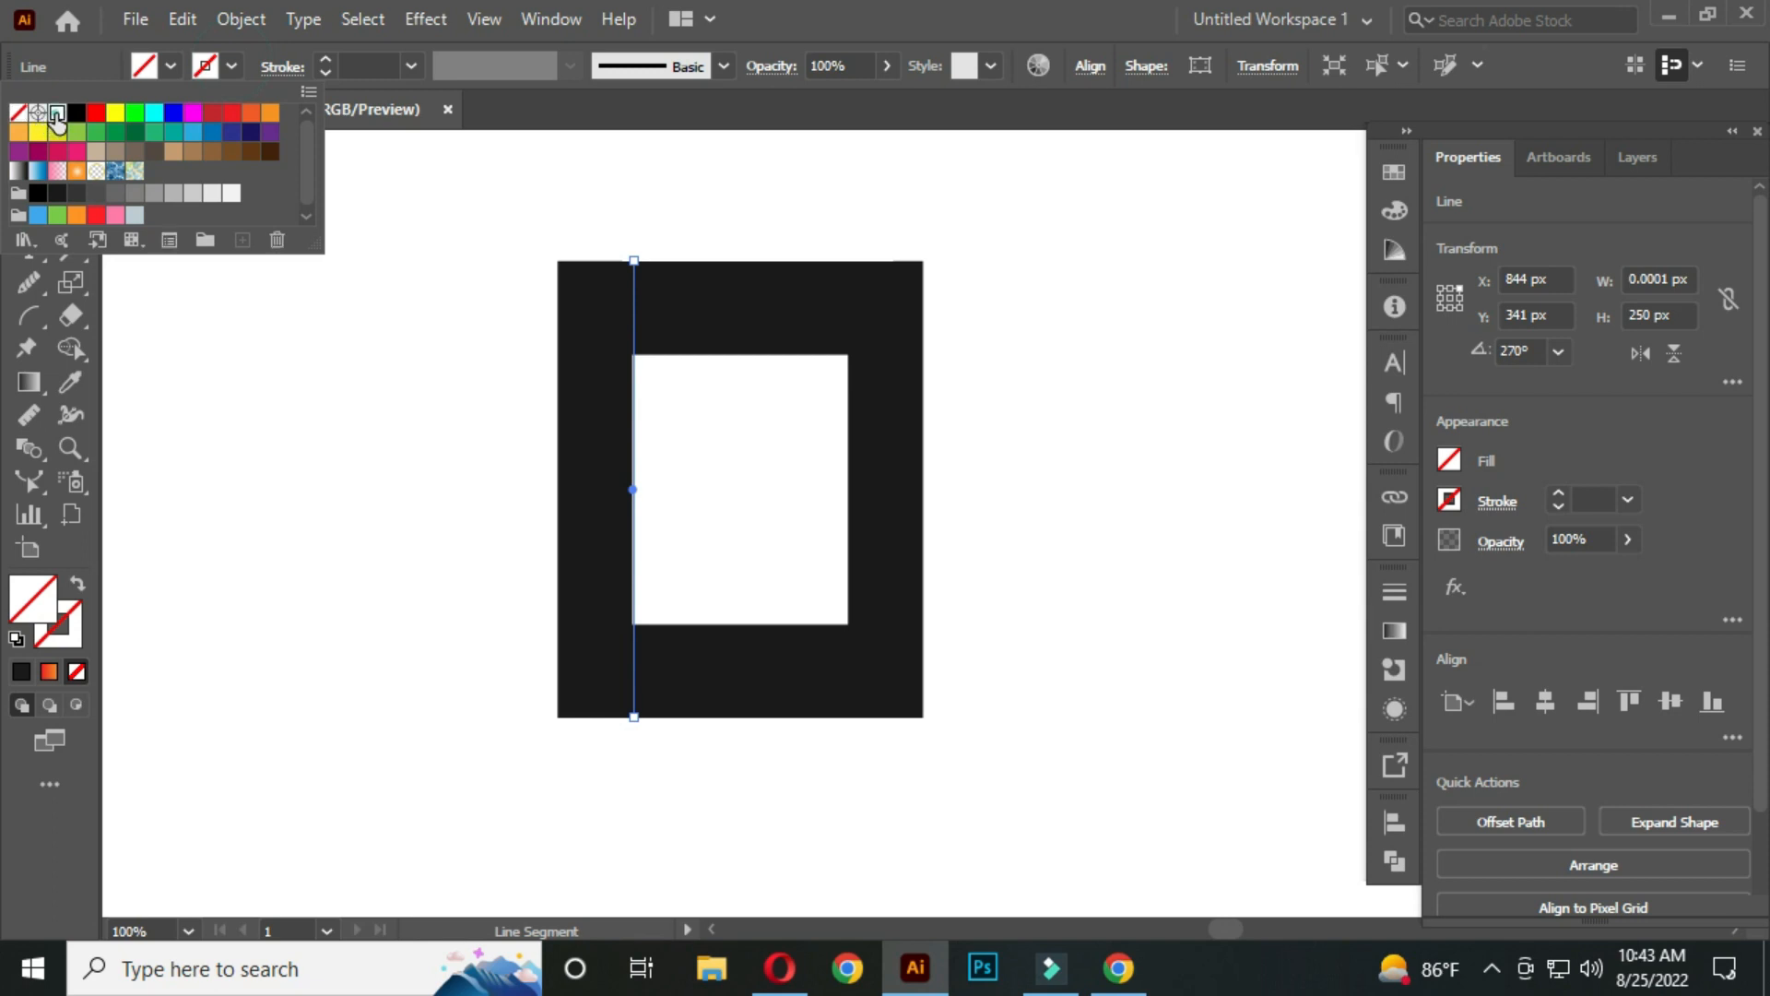
left_click(58, 112)
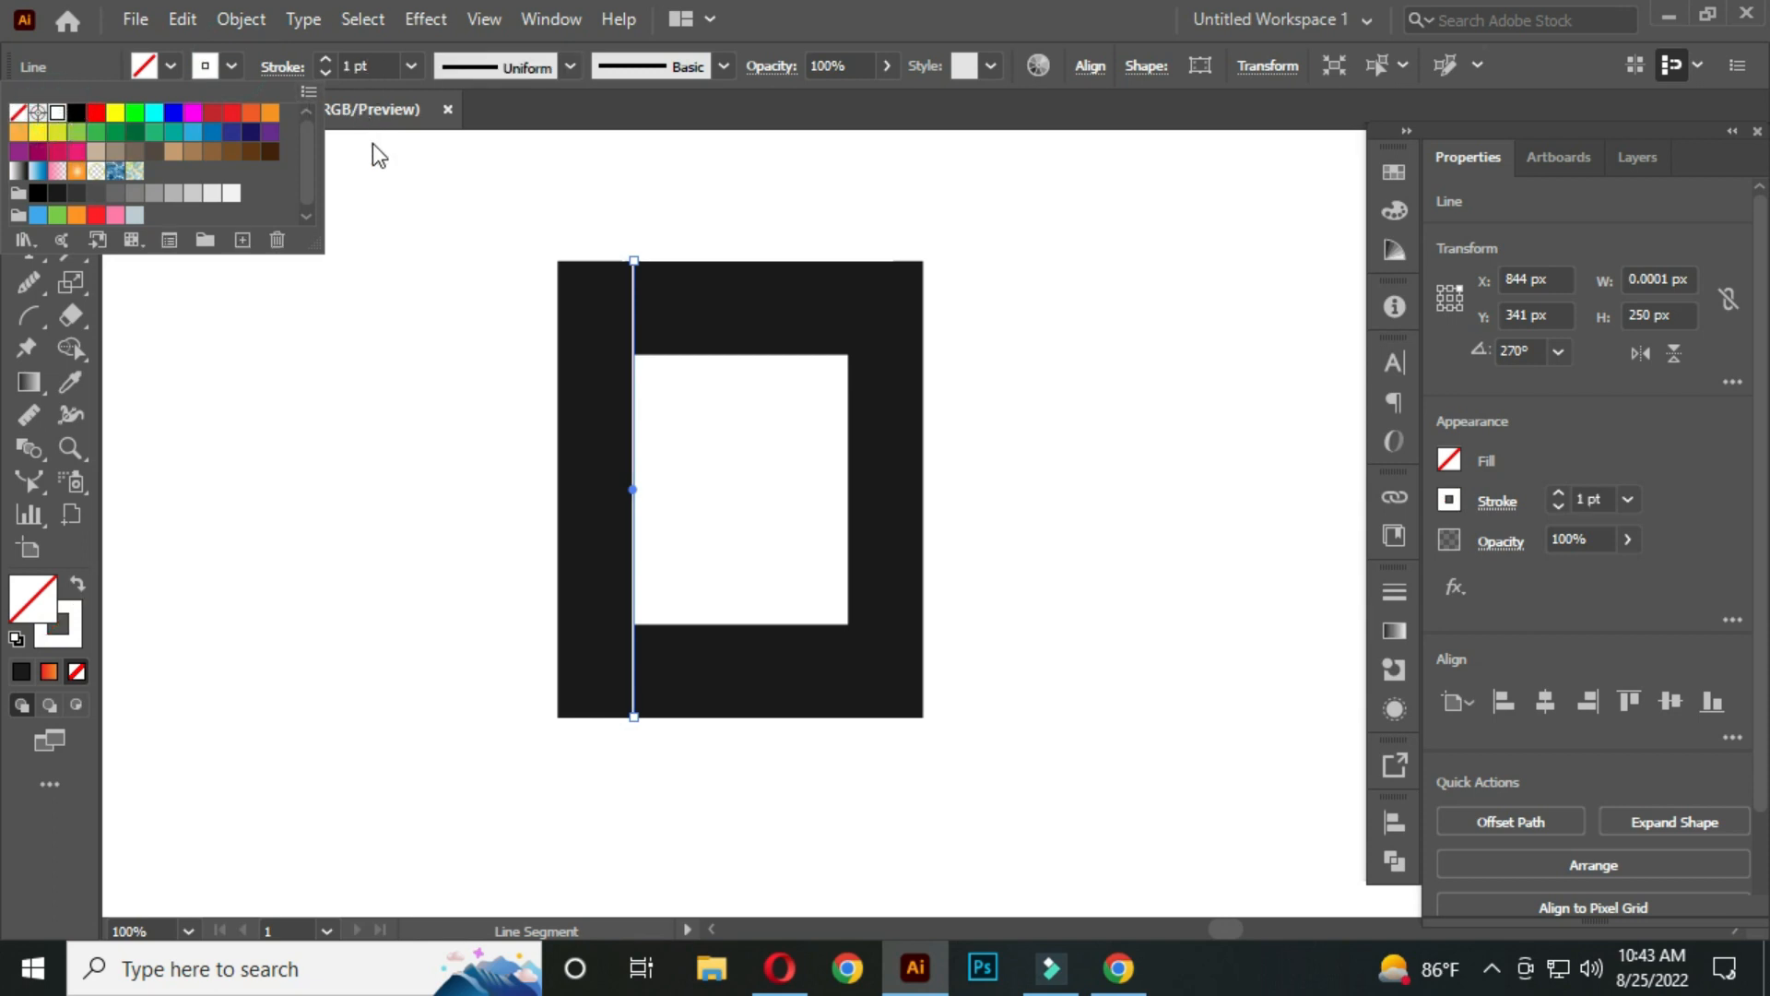
left_click(372, 172)
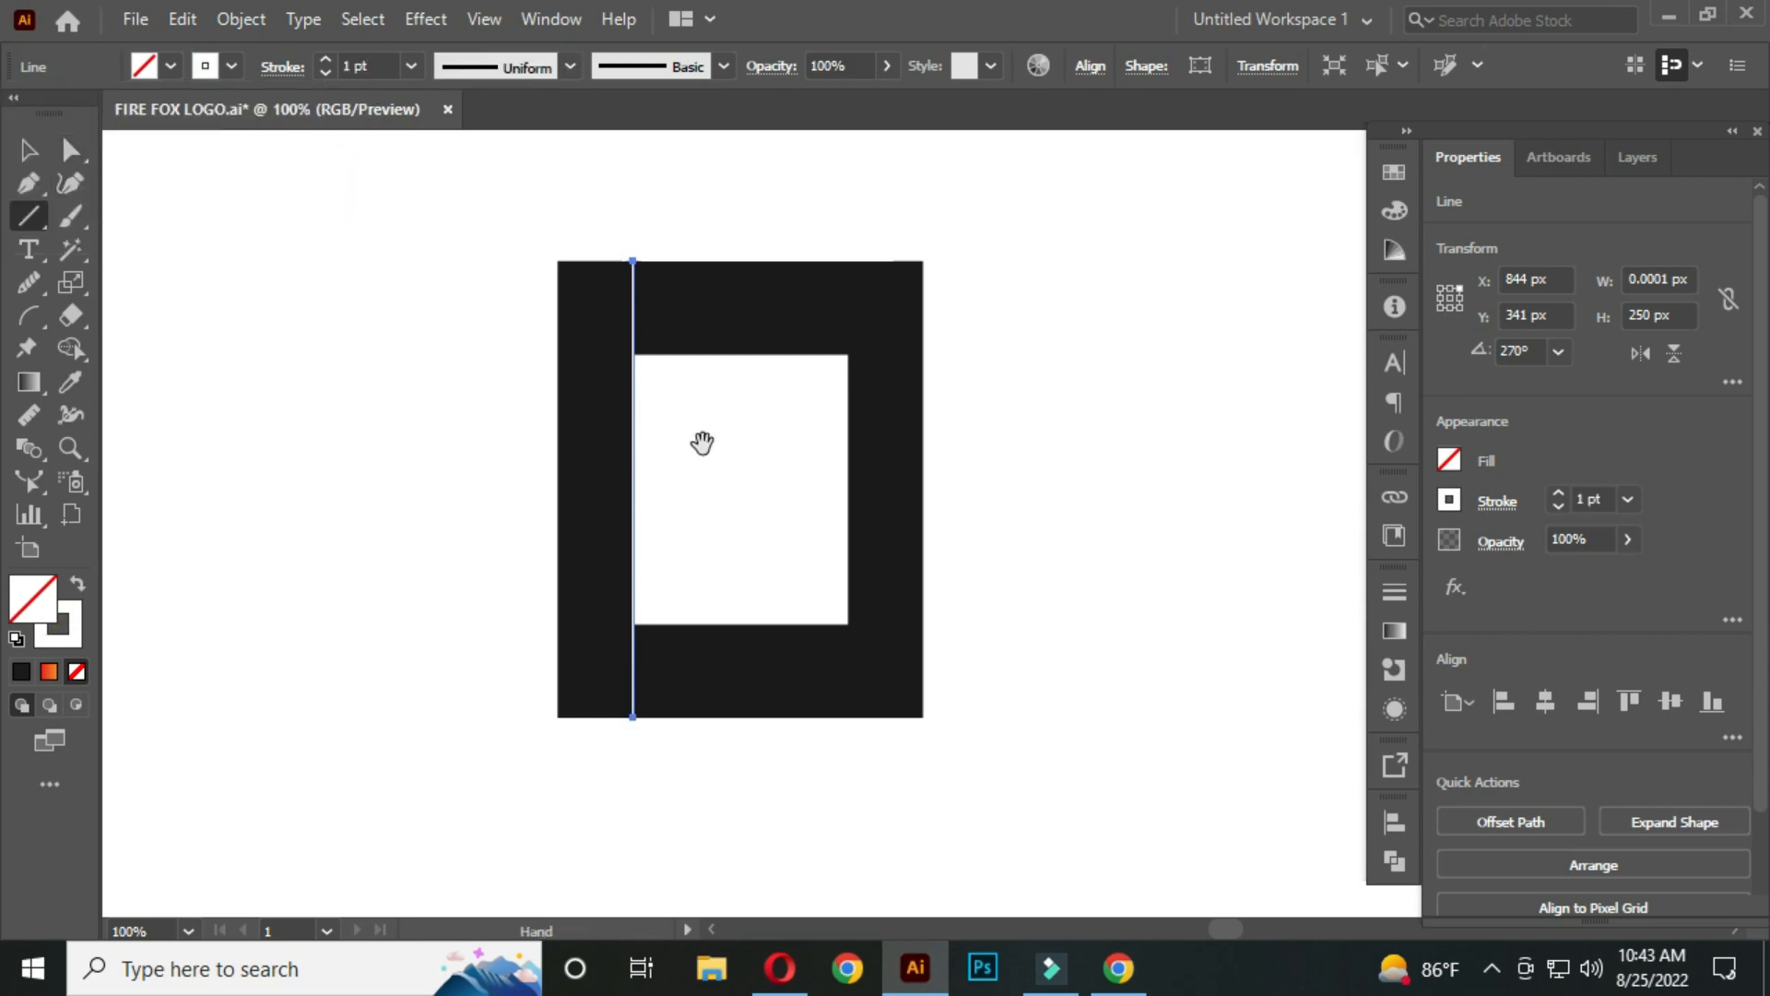
Draw a 250 px vertical line along the opening's right edge and 200 px horizontal lines along its top and bottom edges, spanning the frame.
left_click_drag(701, 442, 655, 438)
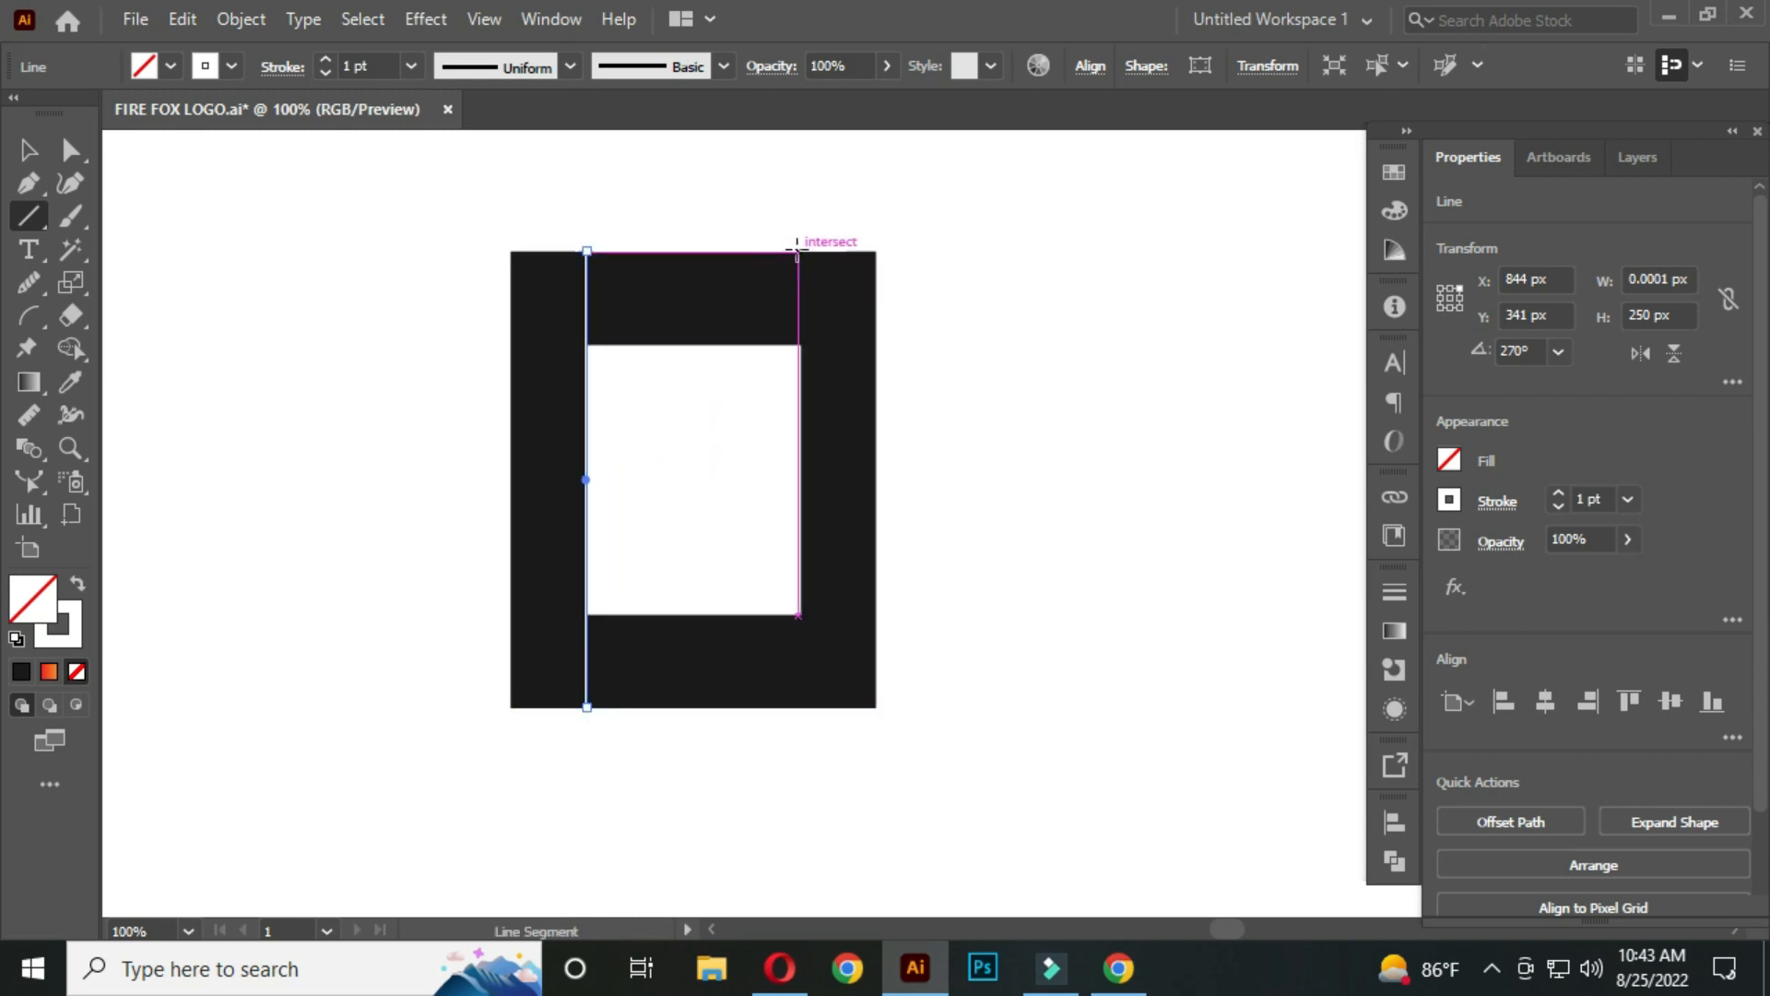
left_click_drag(802, 251, 801, 710)
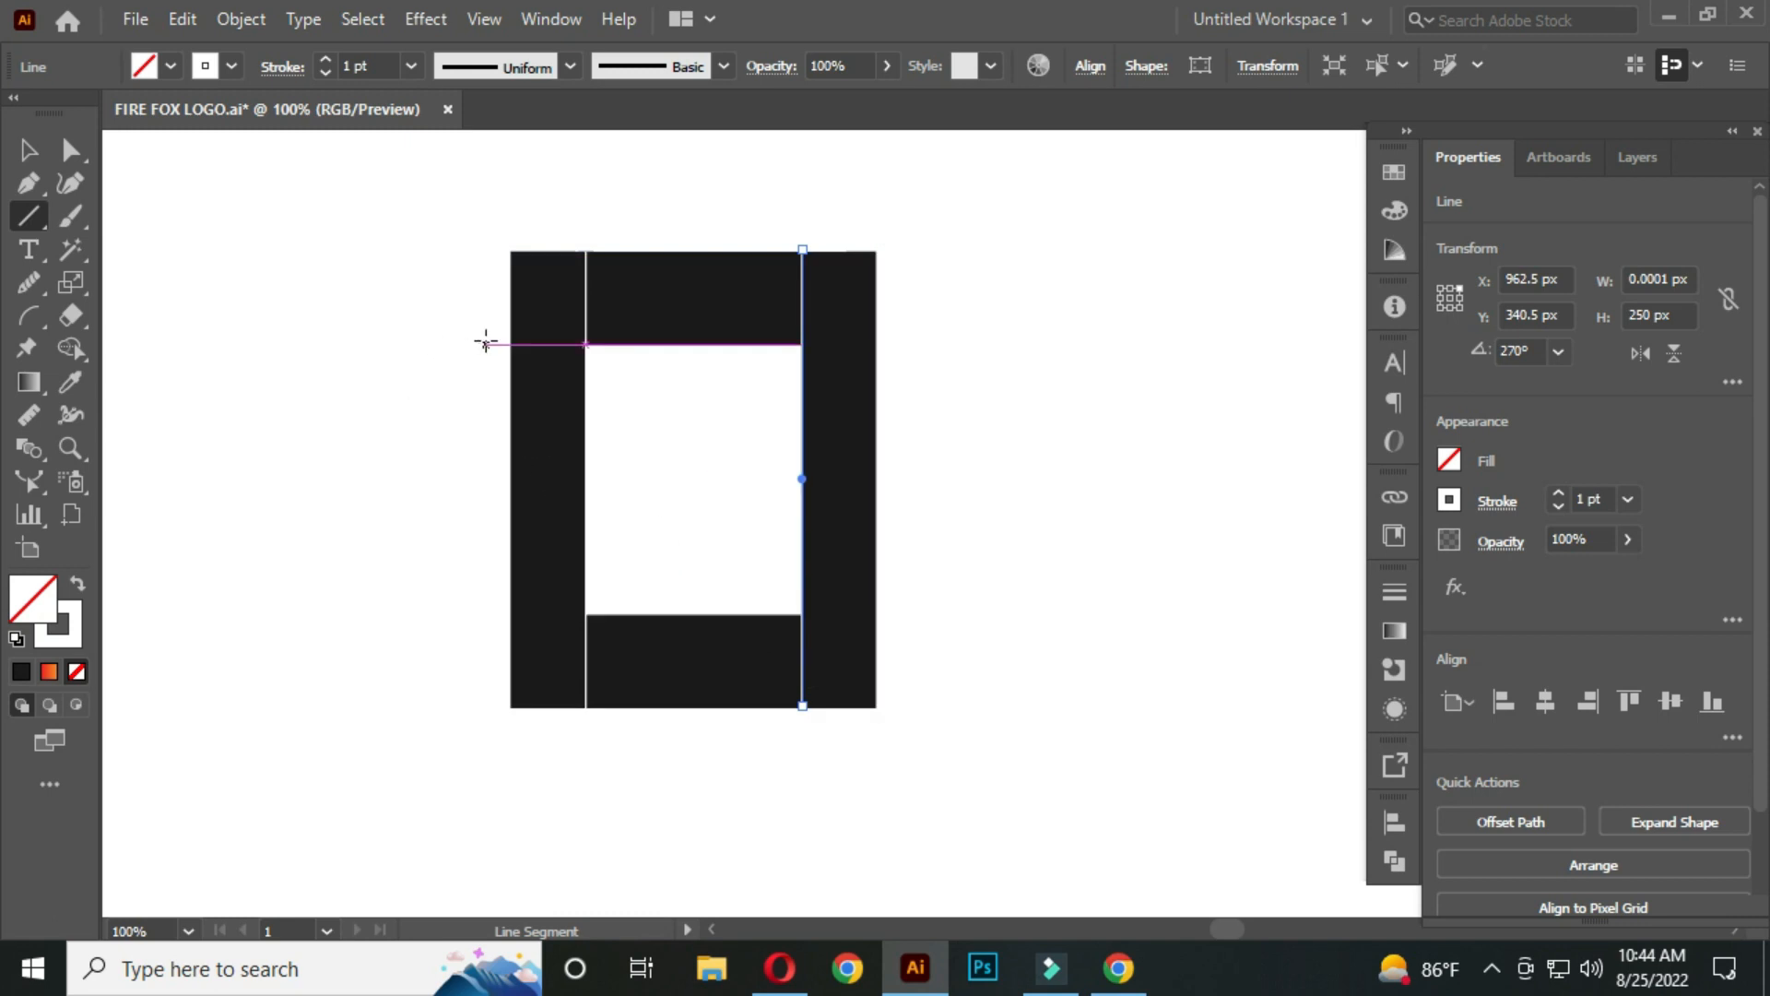
left_click_drag(510, 344, 878, 345)
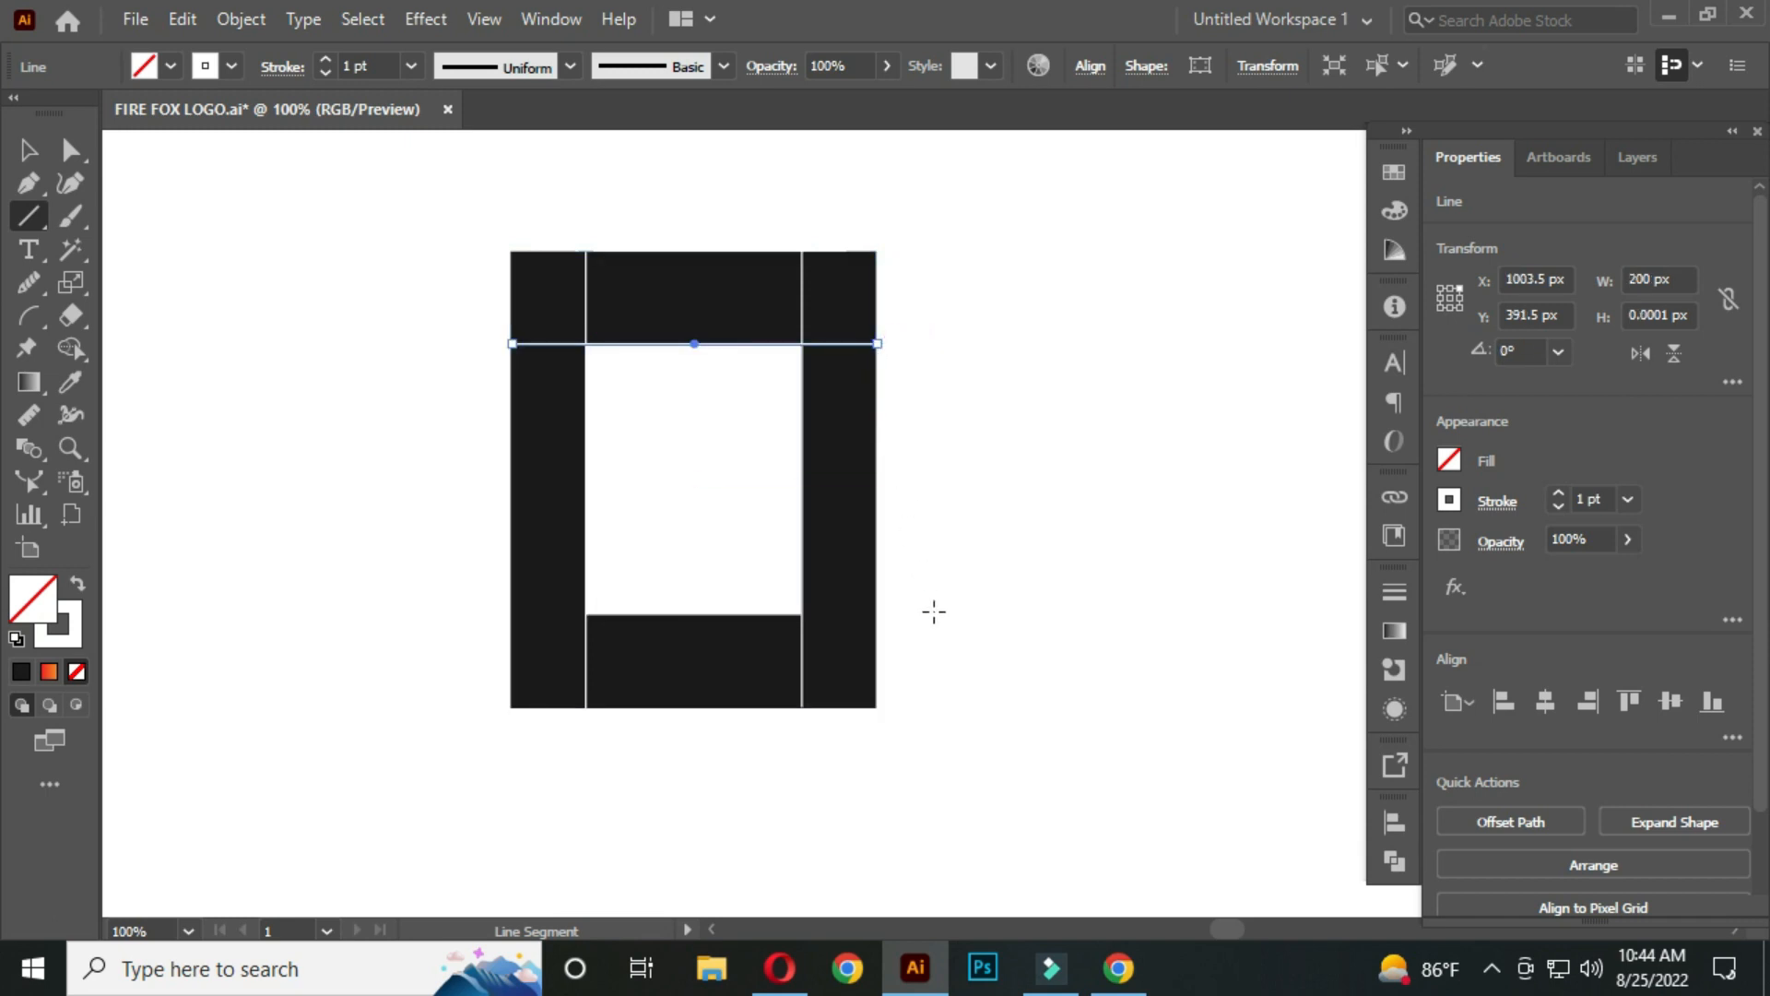
left_click_drag(876, 615, 509, 615)
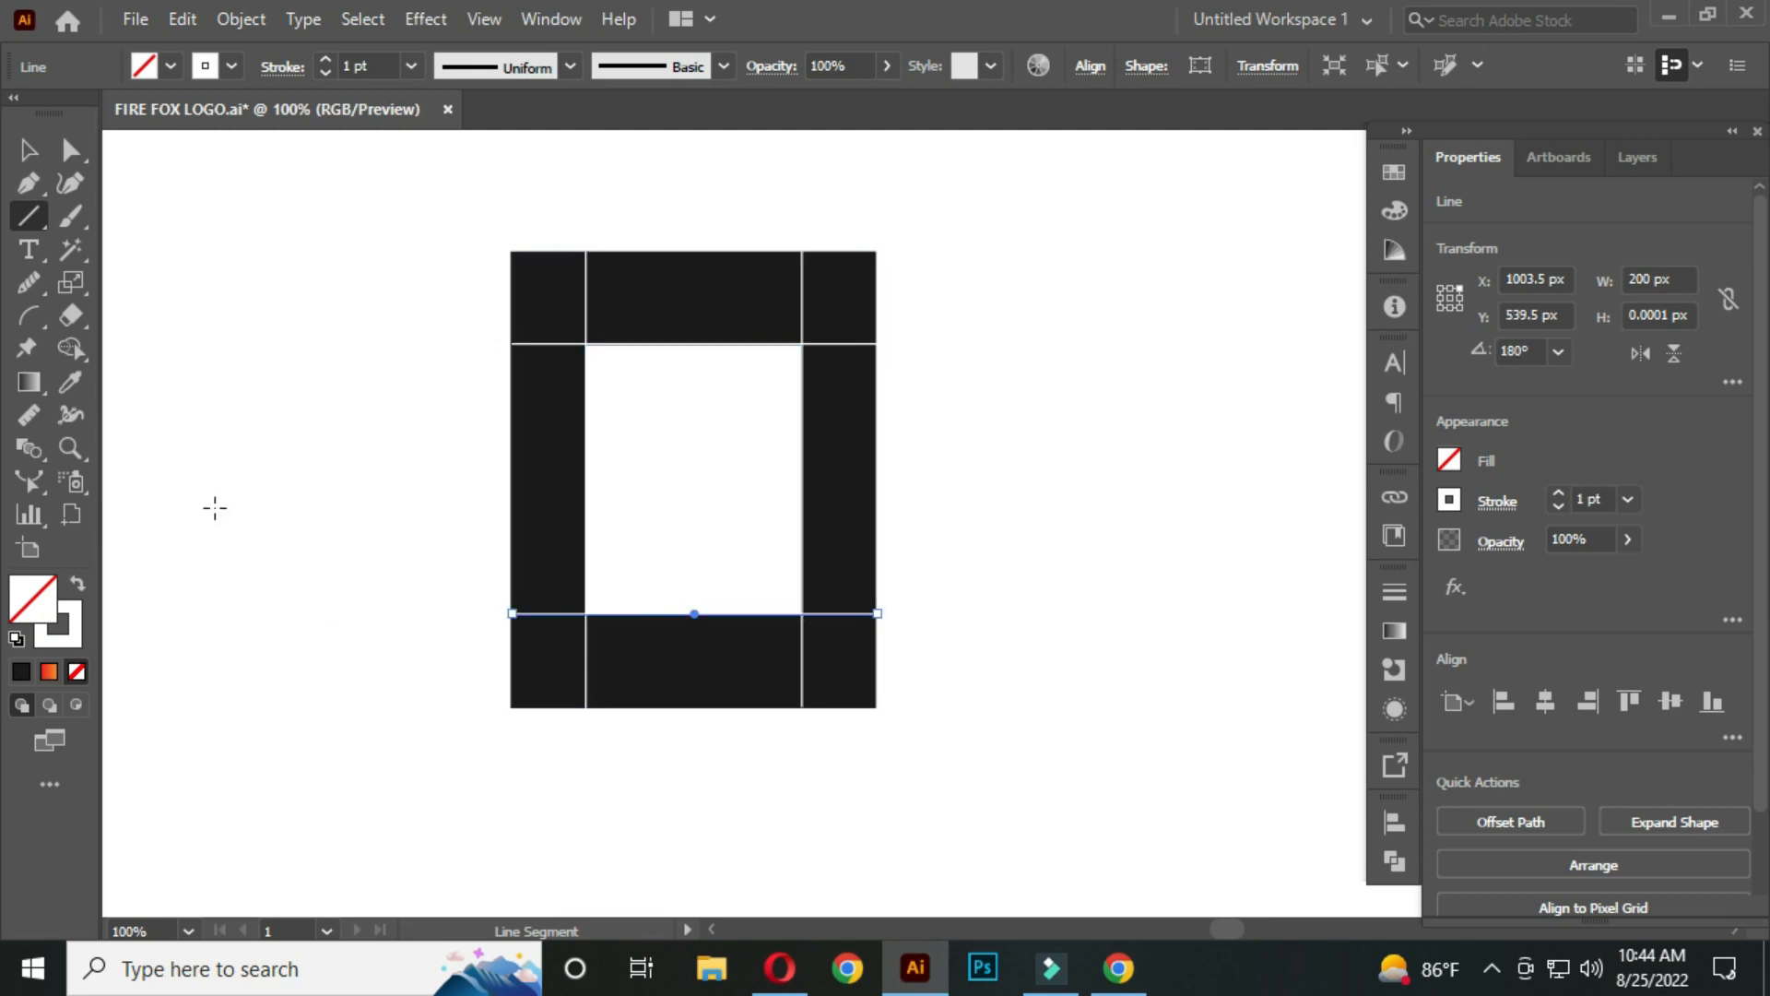
left_click(29, 150)
left_click(331, 493)
key("space")
left_click_drag(369, 499, 381, 504)
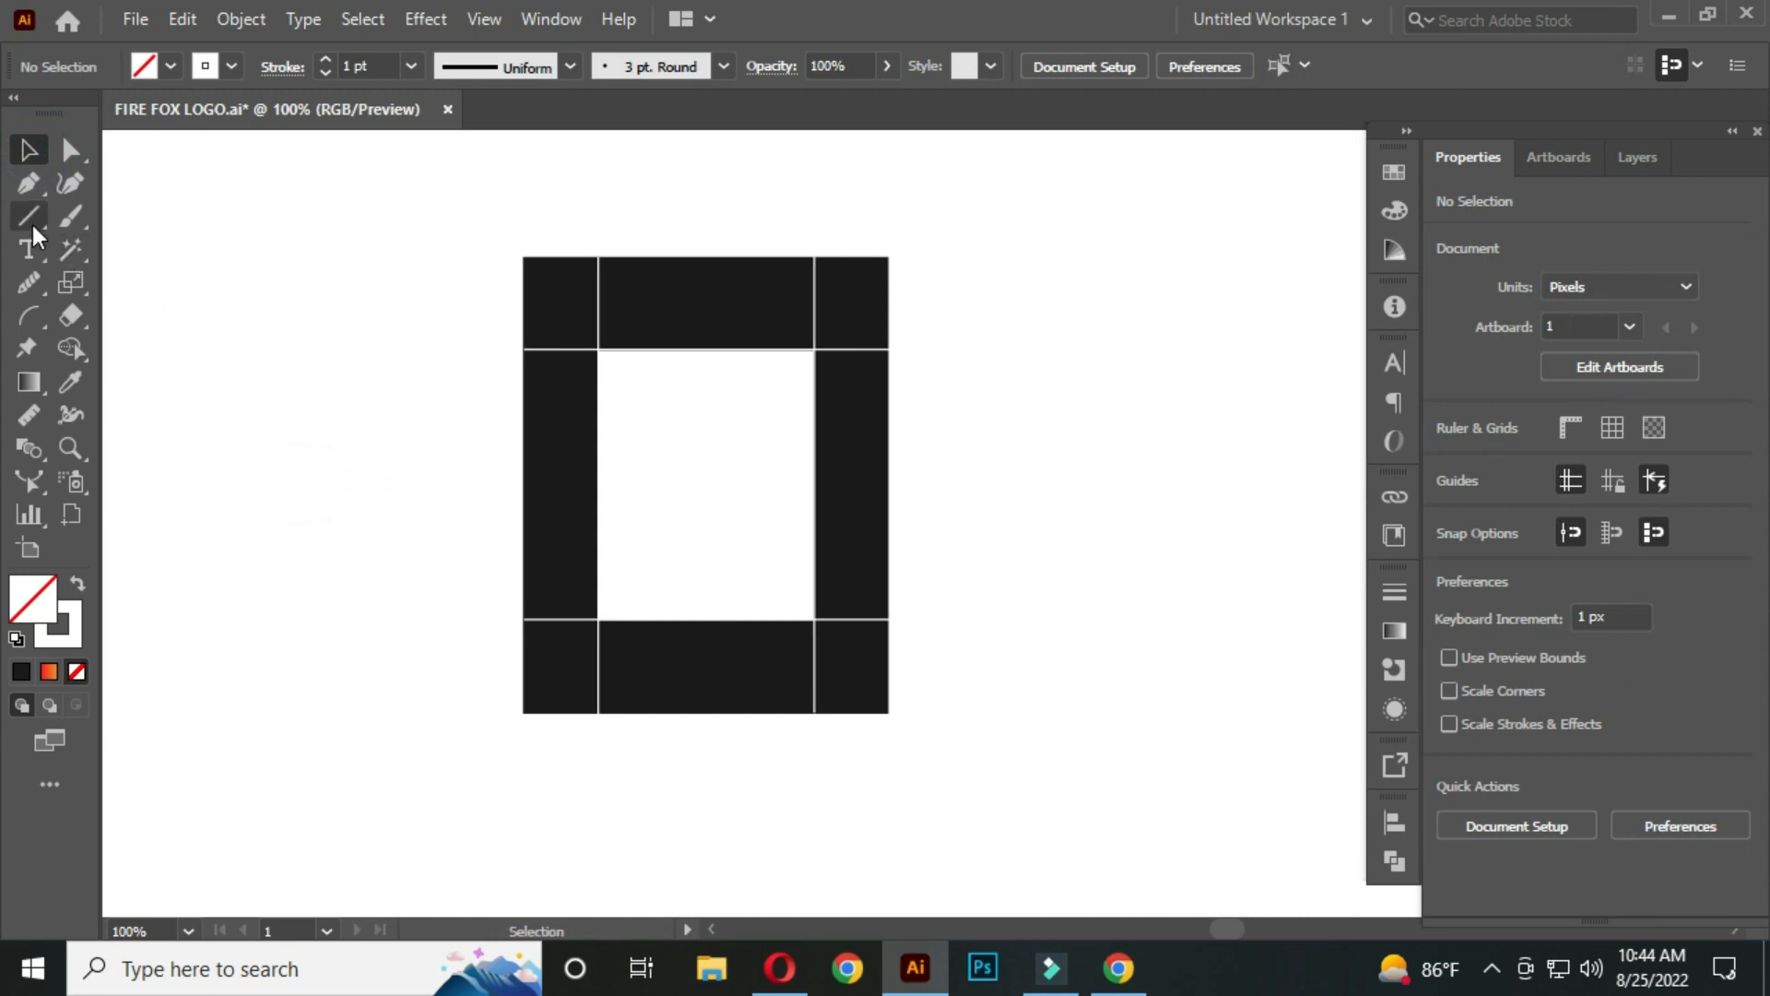
Draw four crossing diagonals over the frame, each joining a vertical line's outer end to the outer end of the farther horizontal line on the opposite side.
left_click_drag(31, 225, 31, 225)
left_click(247, 337)
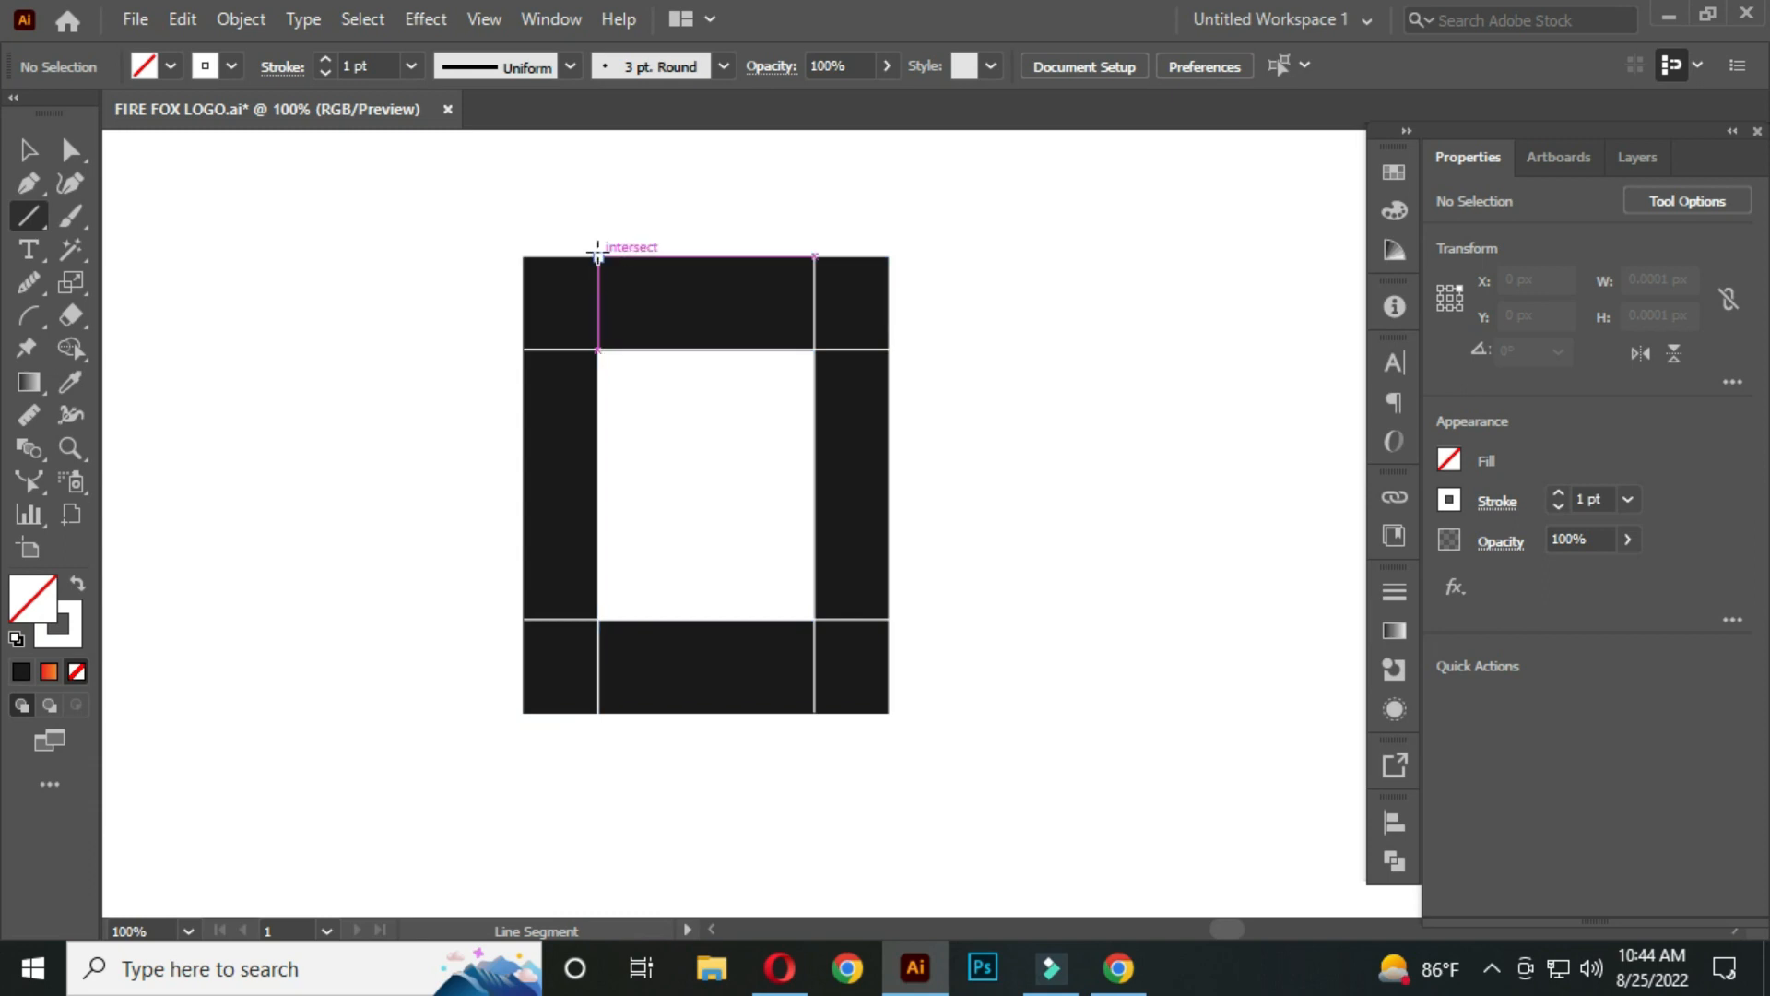
left_click_drag(597, 251, 890, 619)
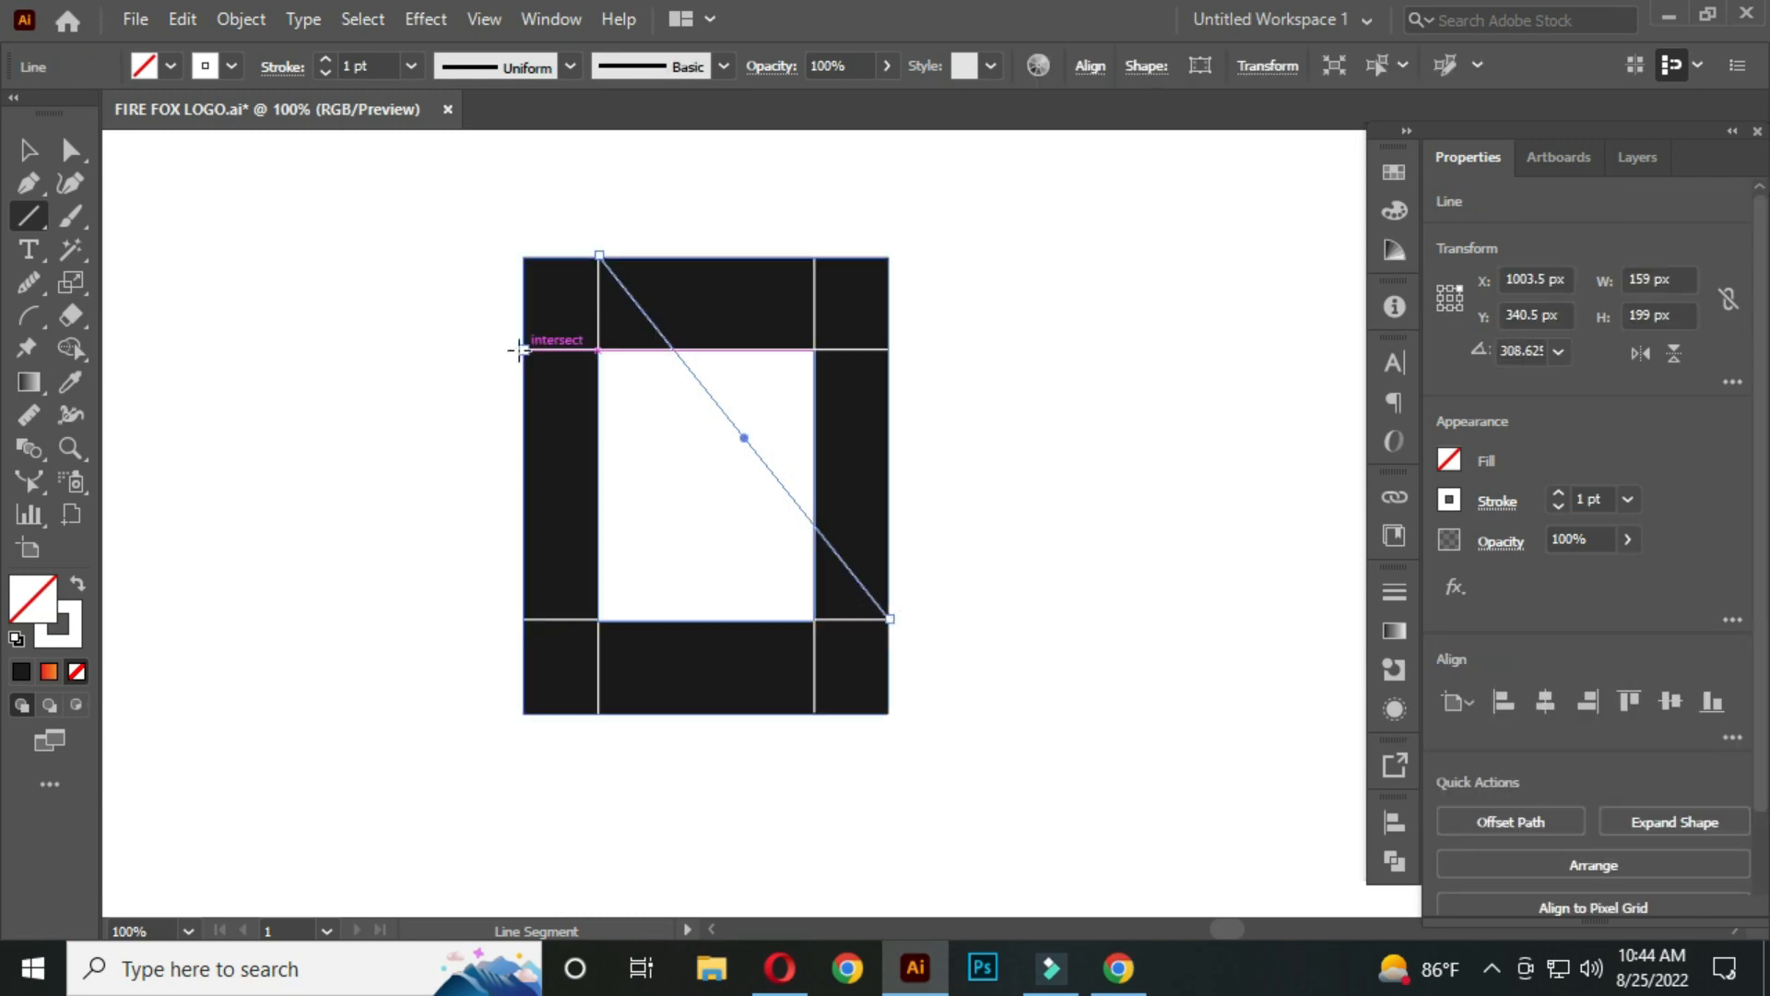
left_click_drag(519, 349, 814, 710)
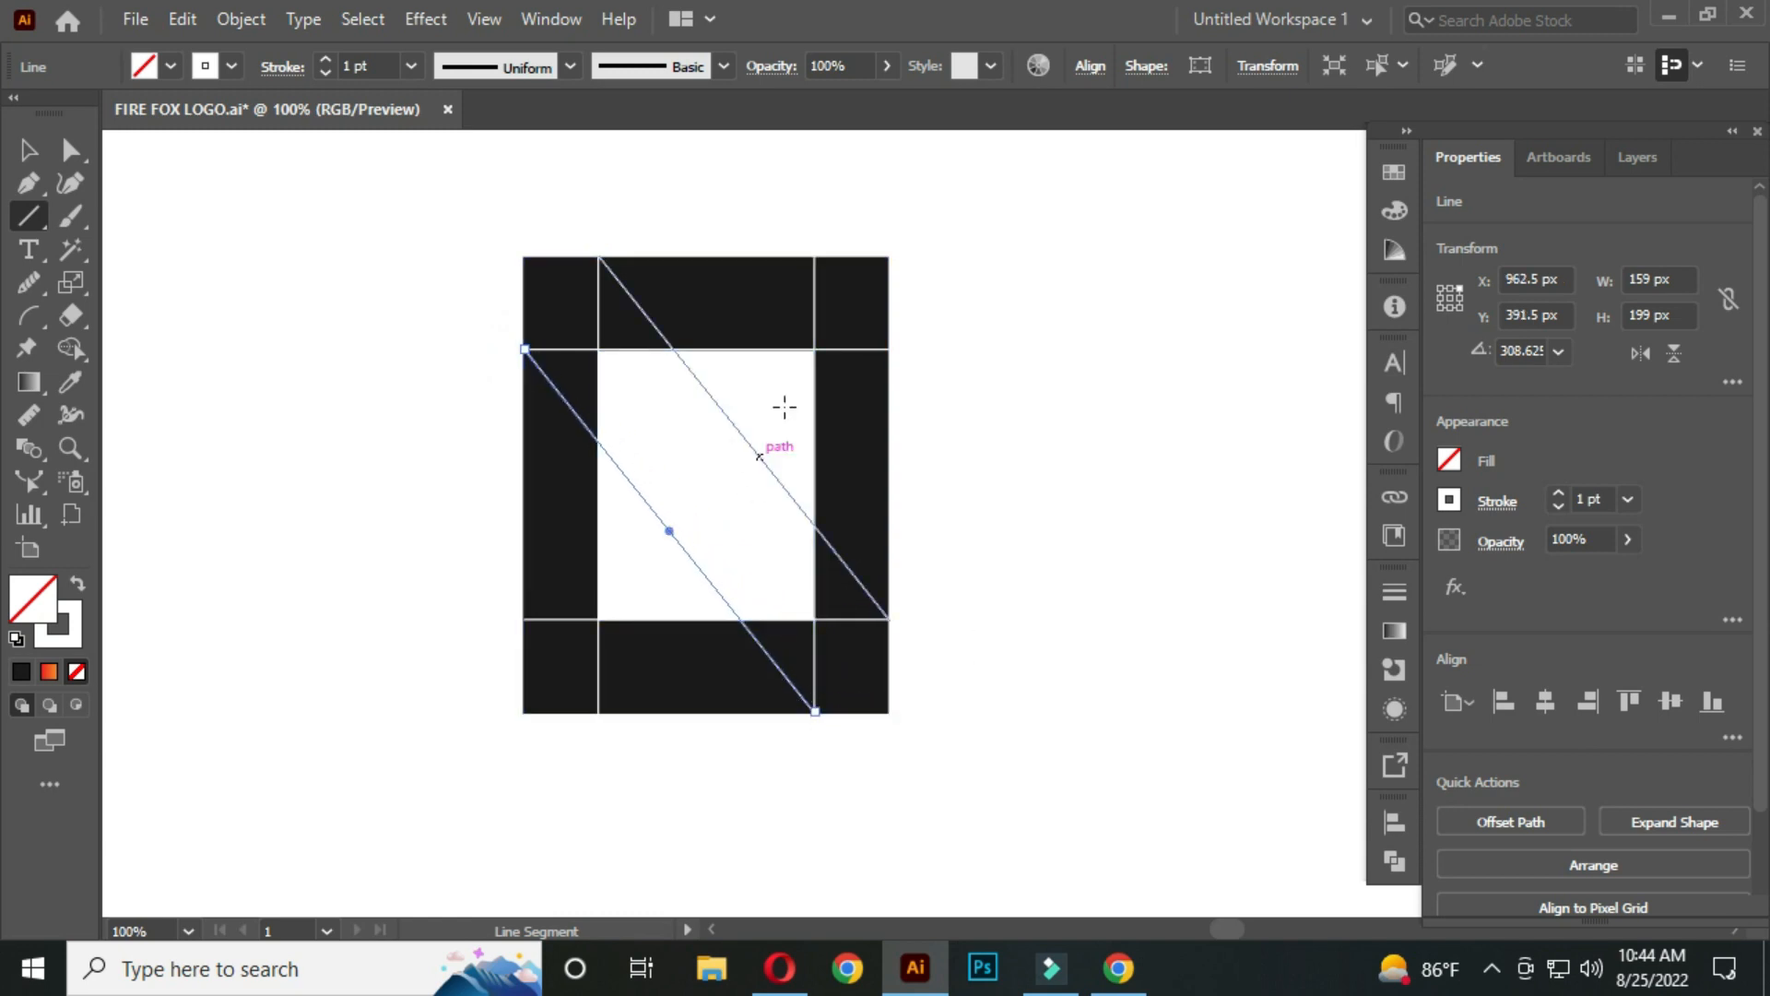
mouse_move(815, 254)
left_mouse_down()
mouse_move(581, 617)
mouse_move(525, 618)
left_mouse_up()
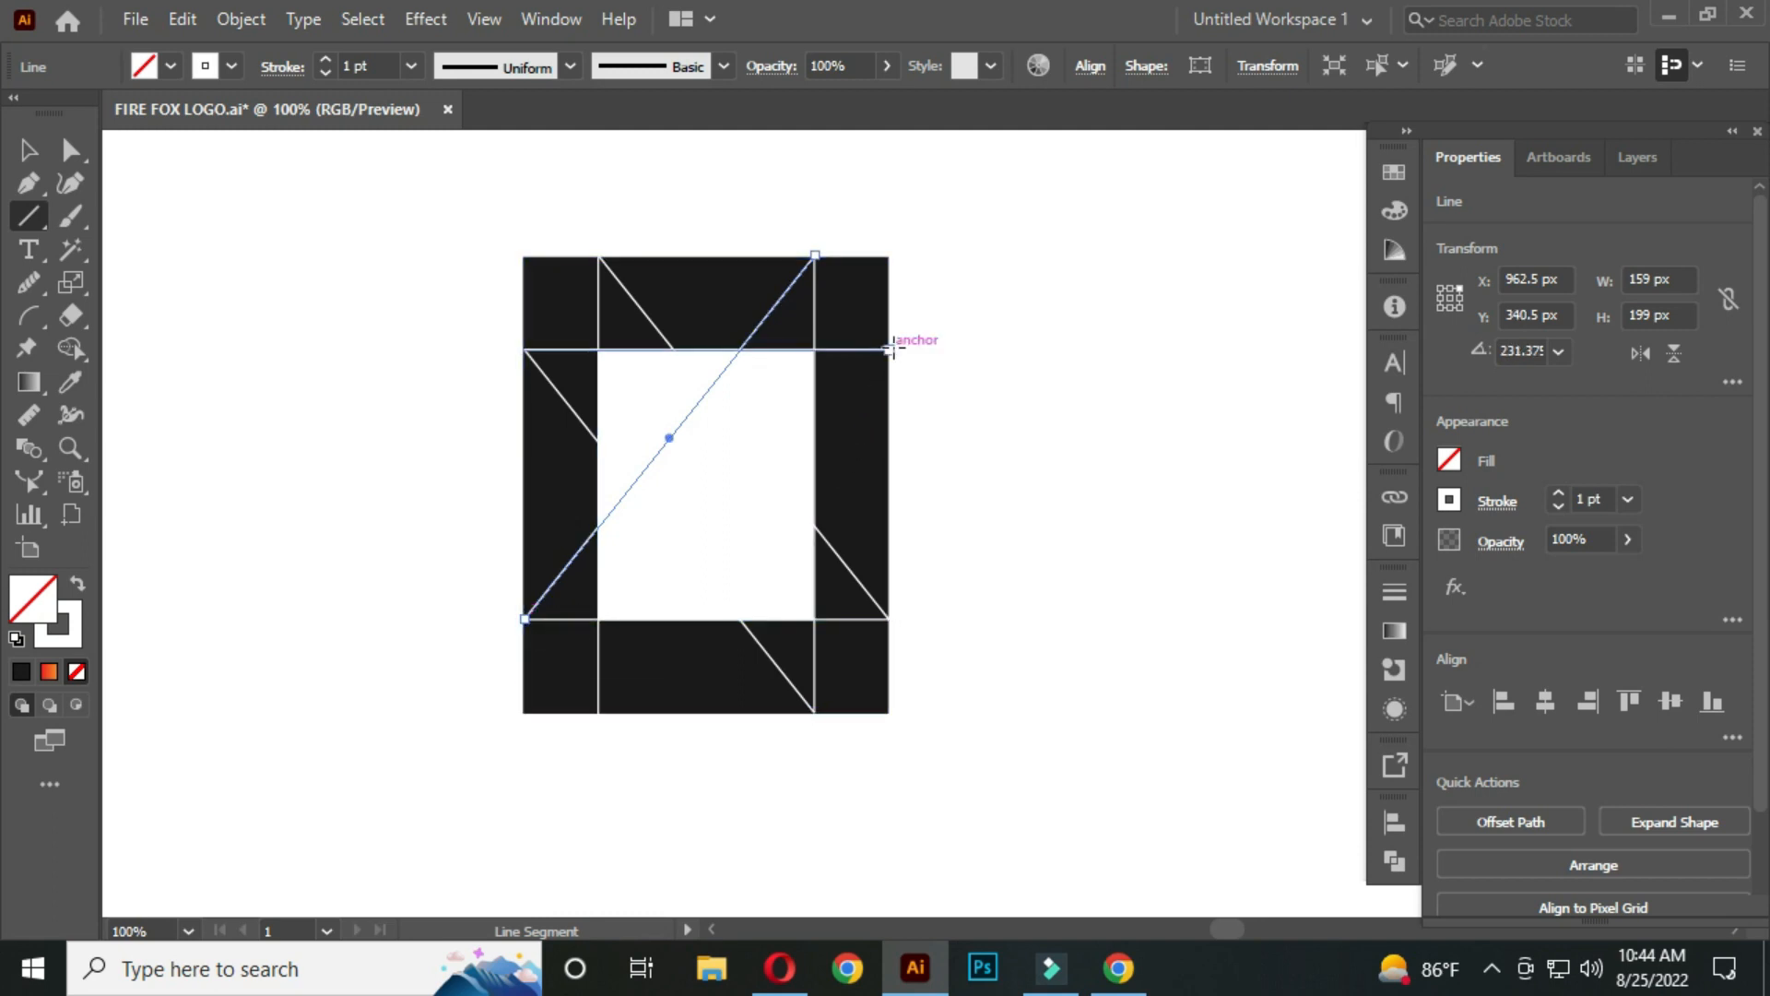
left_click_drag(888, 348, 597, 714)
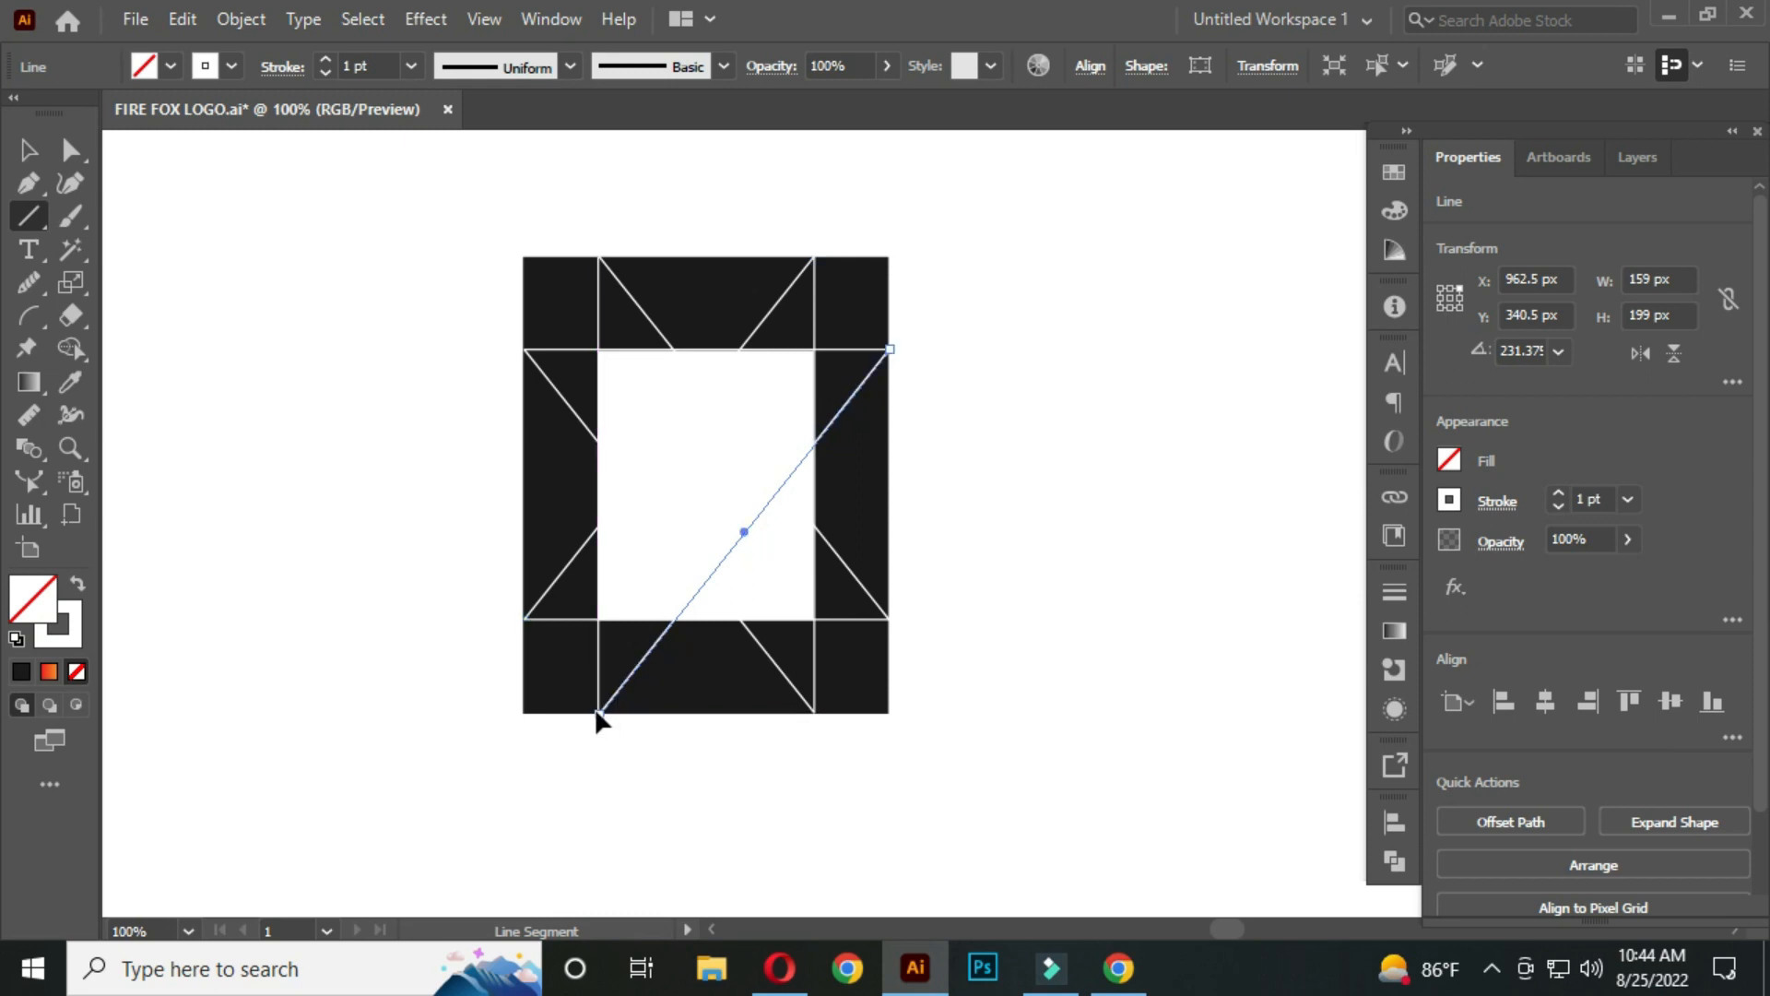
left_click(43, 151)
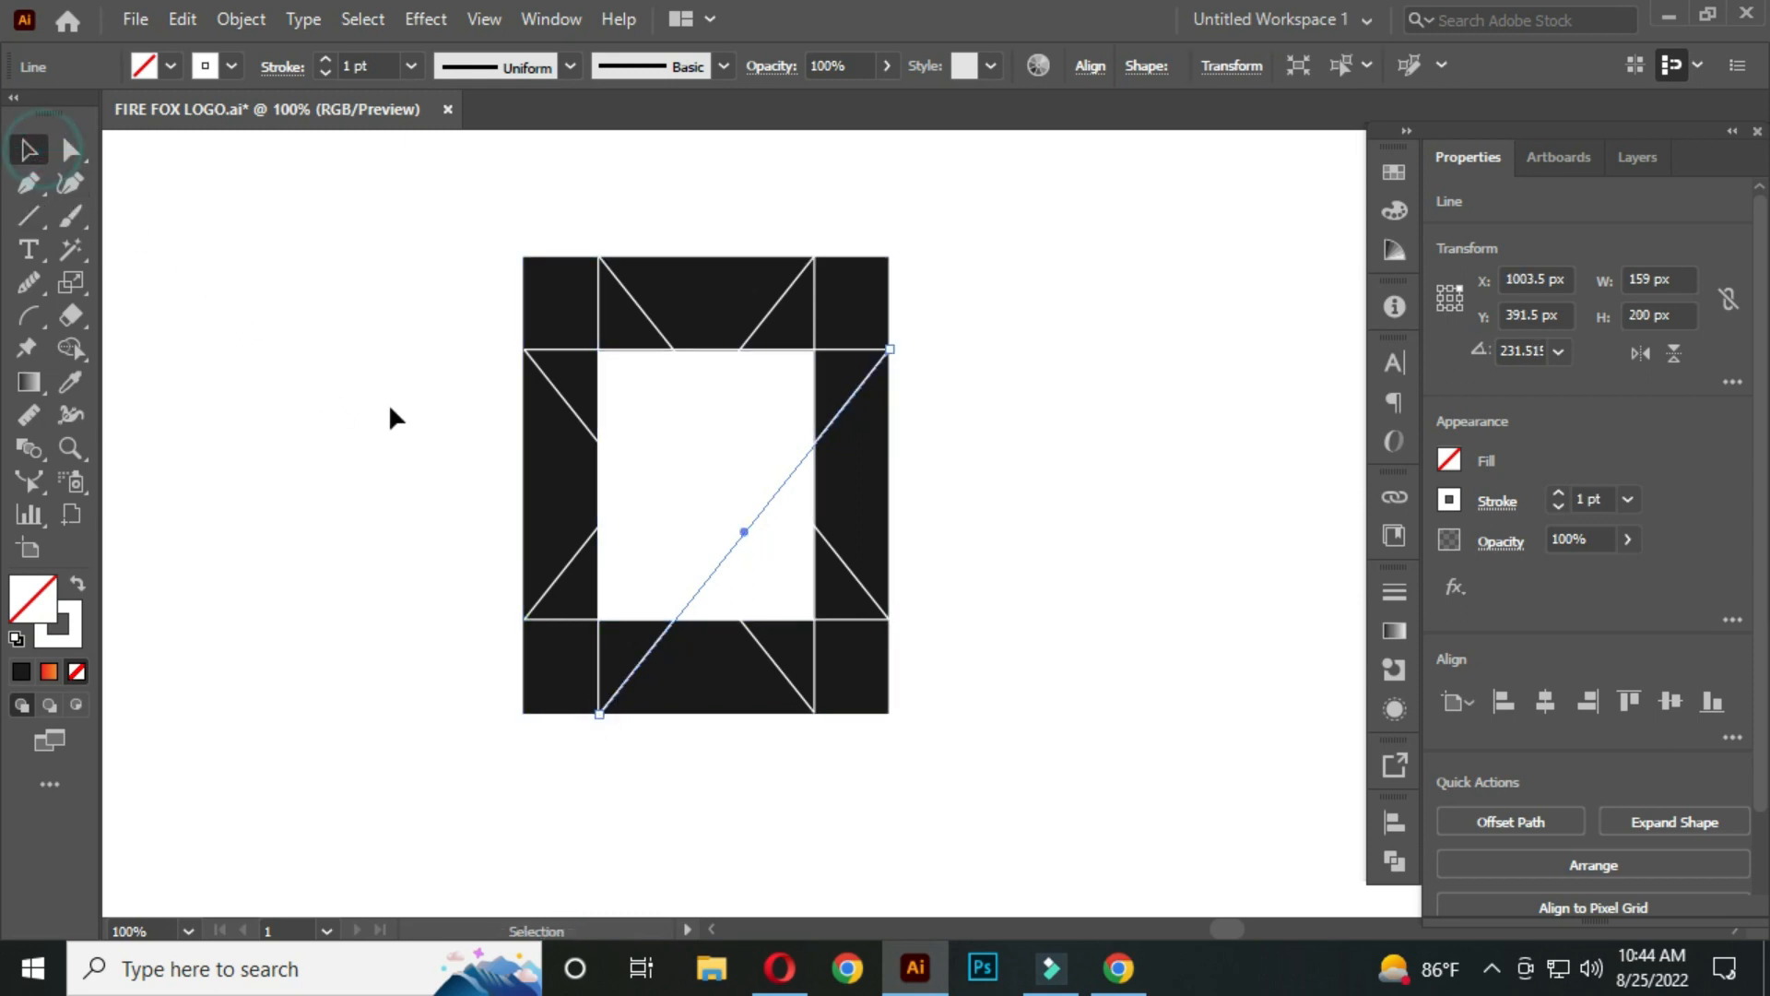
scroll(403, 420, "down", 1)
left_click_drag(402, 423, 547, 447)
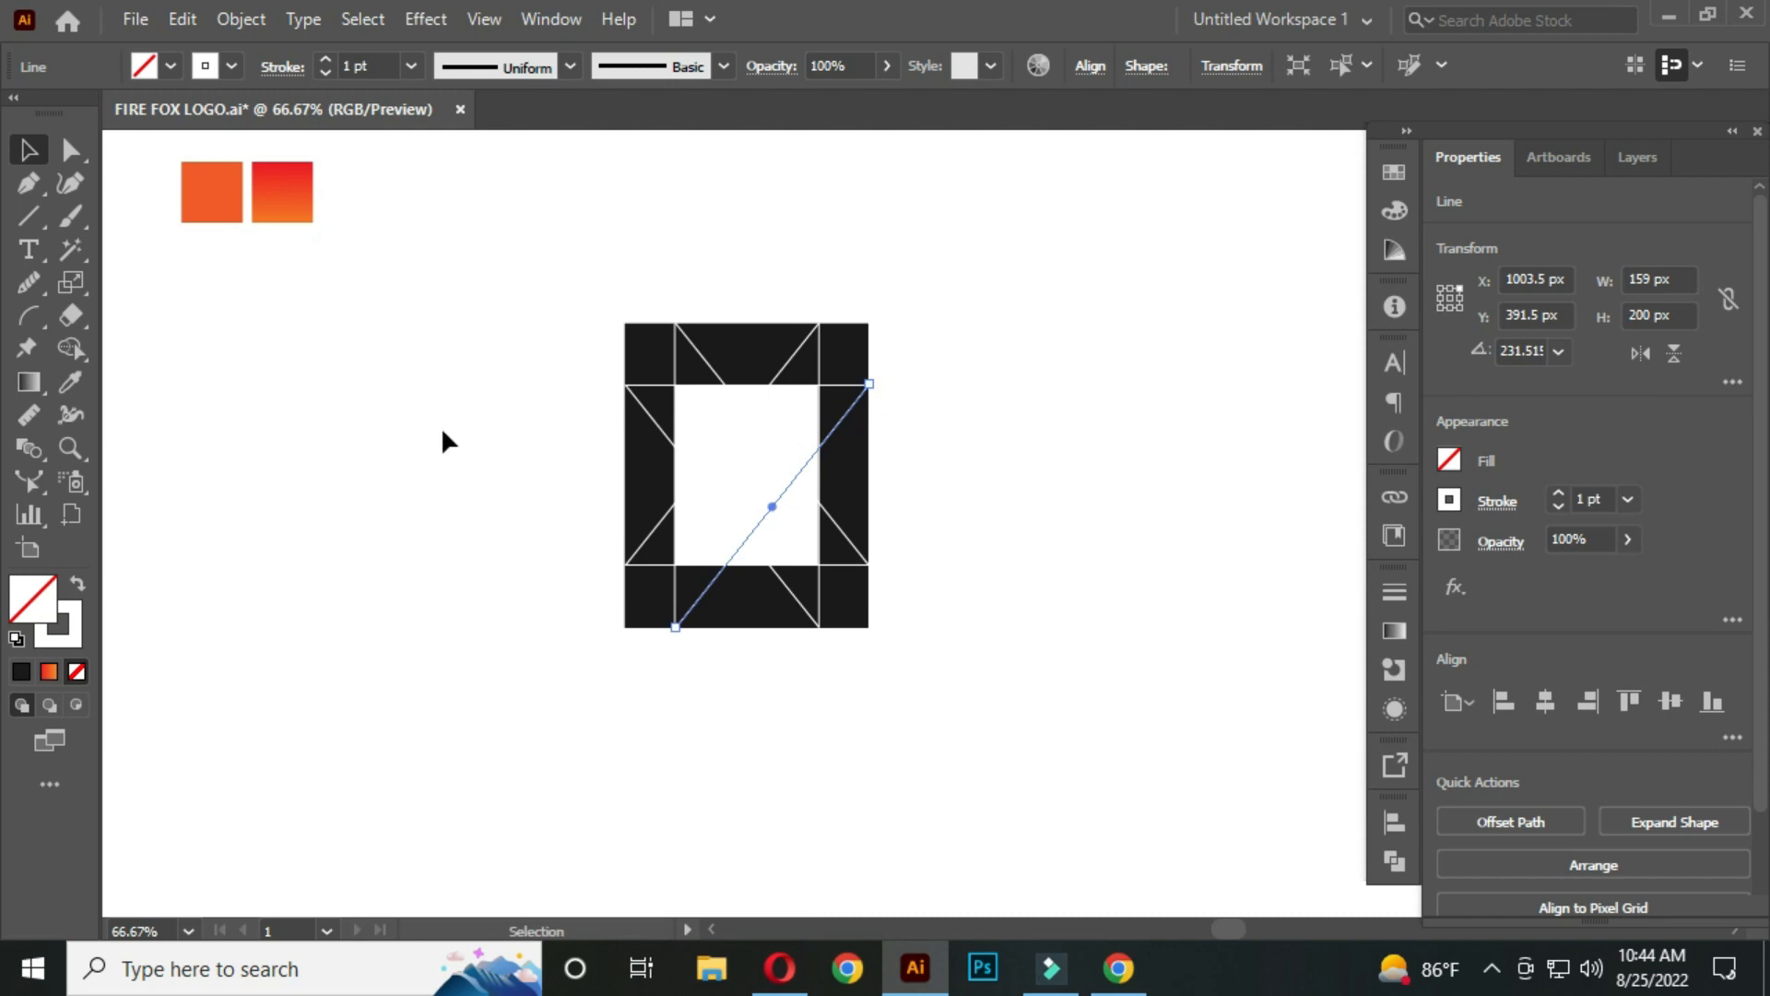
Select the frame and all construction lines, then merge the regions forming the two-eared fox head into one black-filled shape with Shape Builder.
left_click_drag(506, 181, 1016, 745)
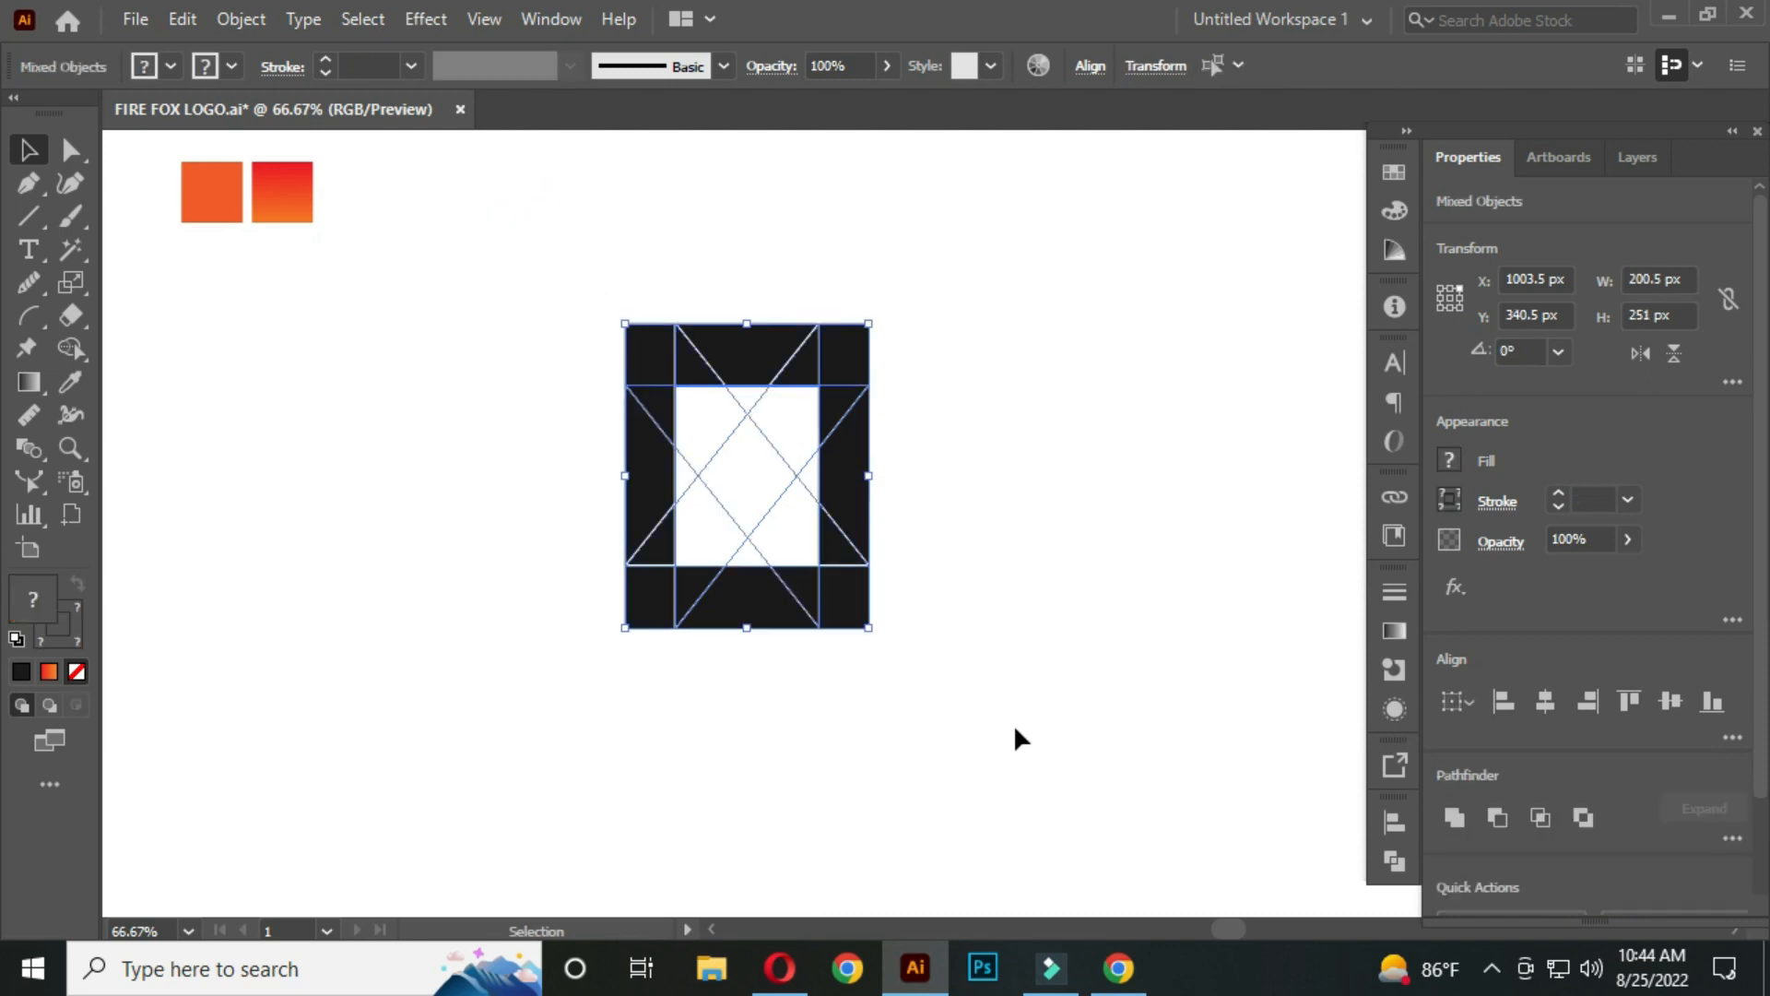
left_click(79, 351)
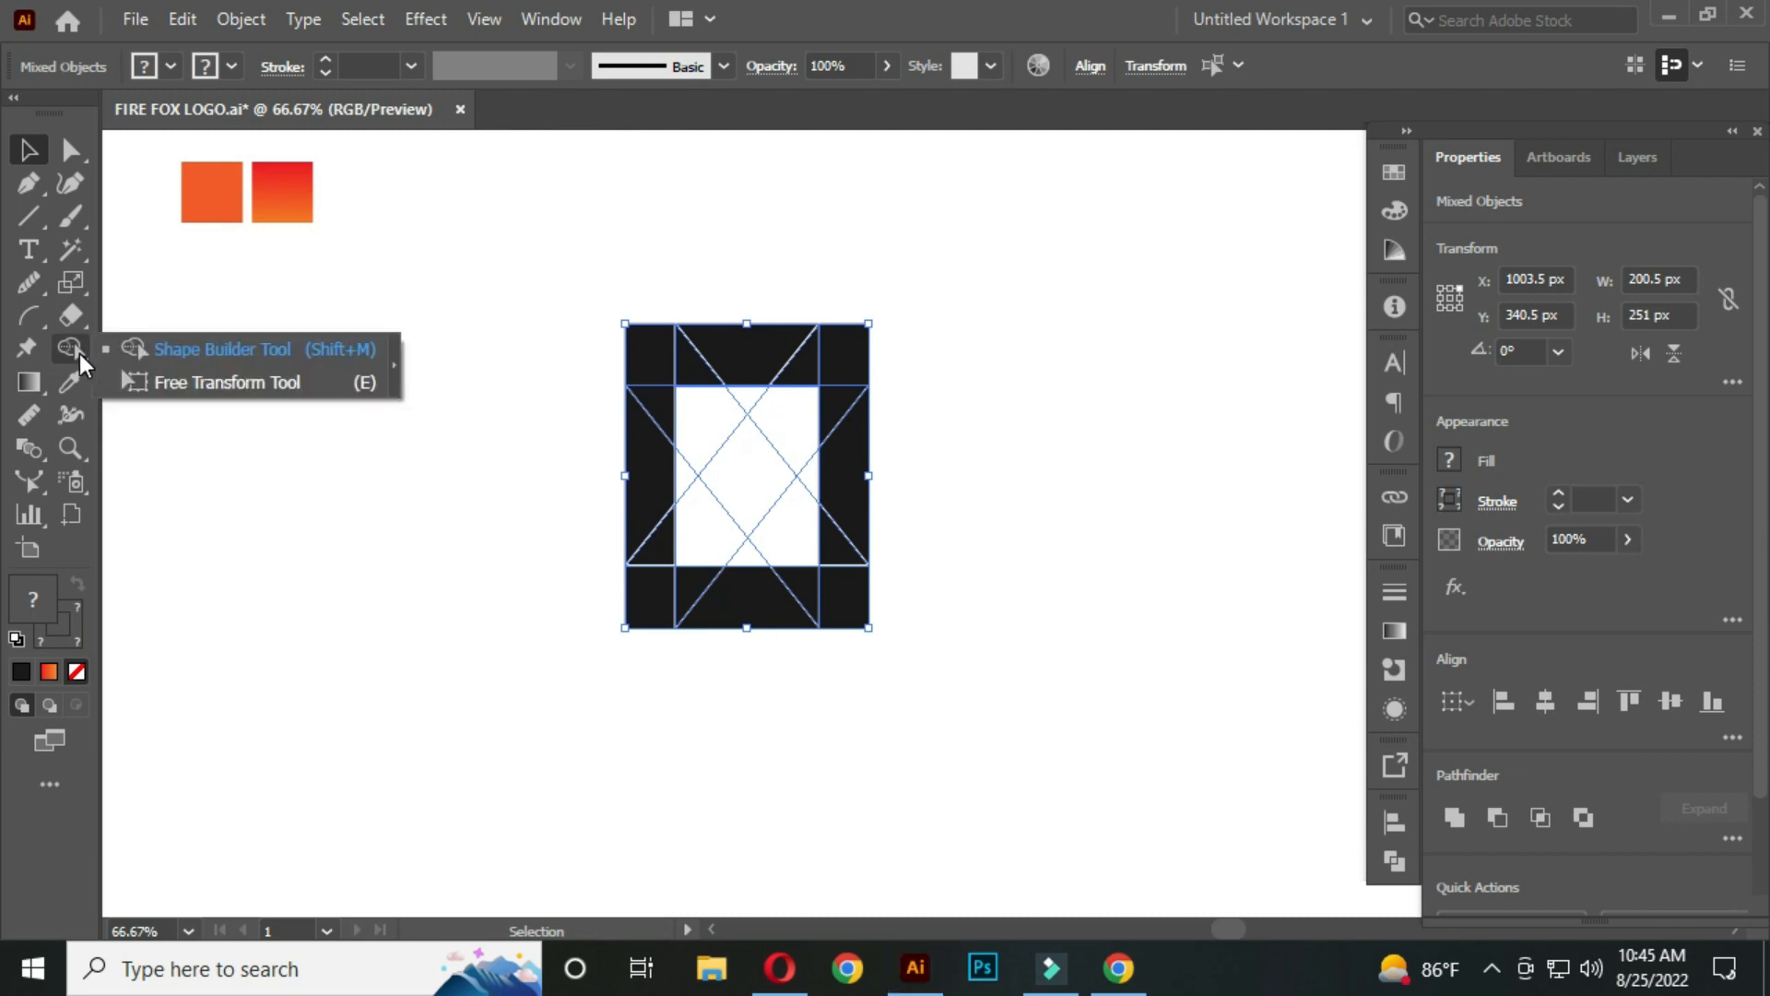
left_click(230, 350)
left_click(168, 65)
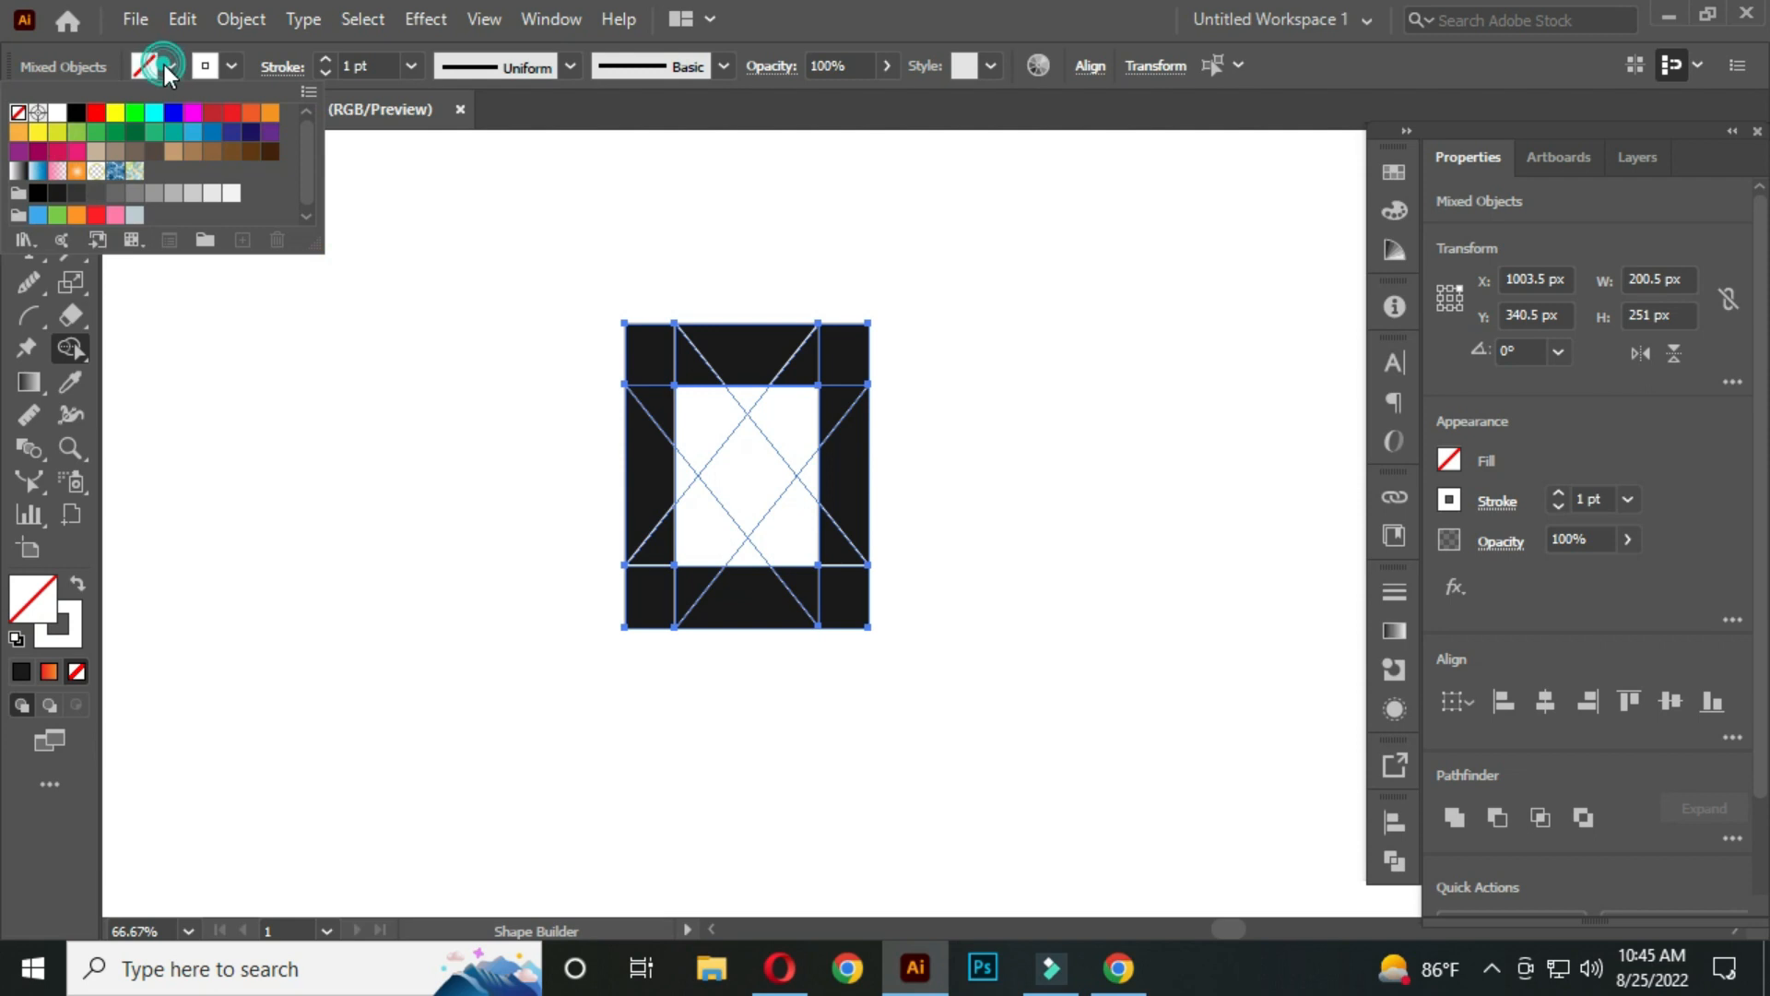
left_click(77, 115)
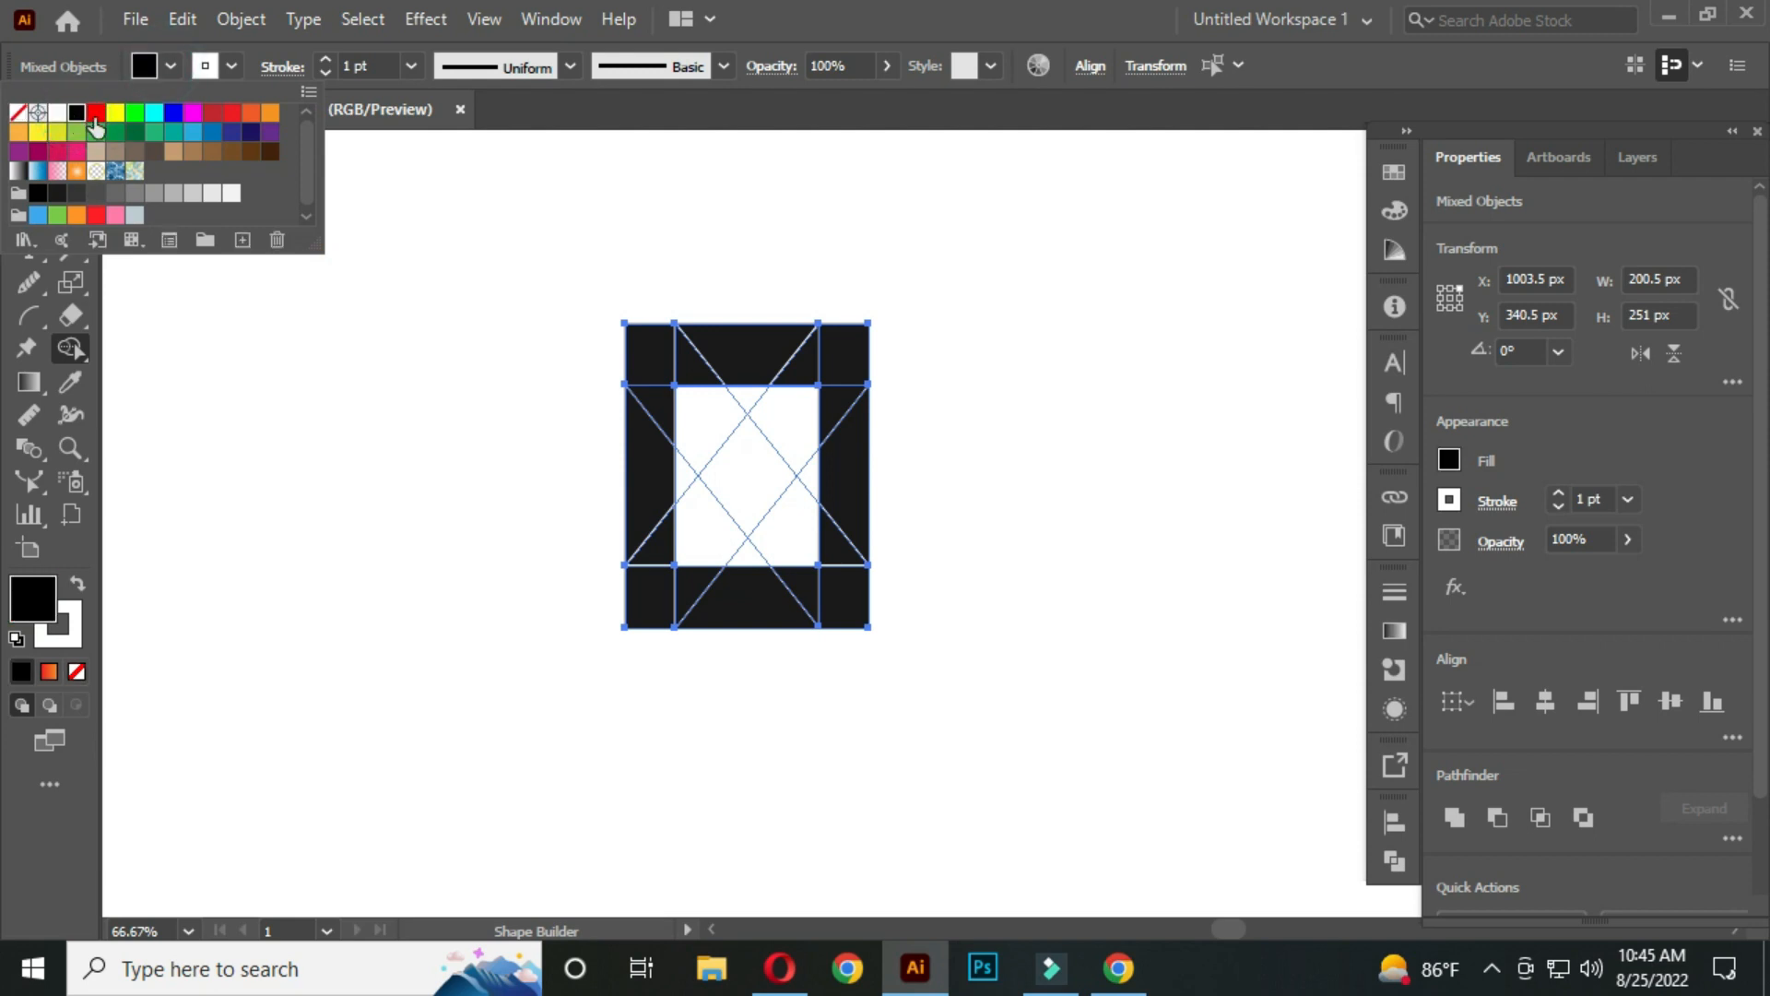
left_click(701, 422)
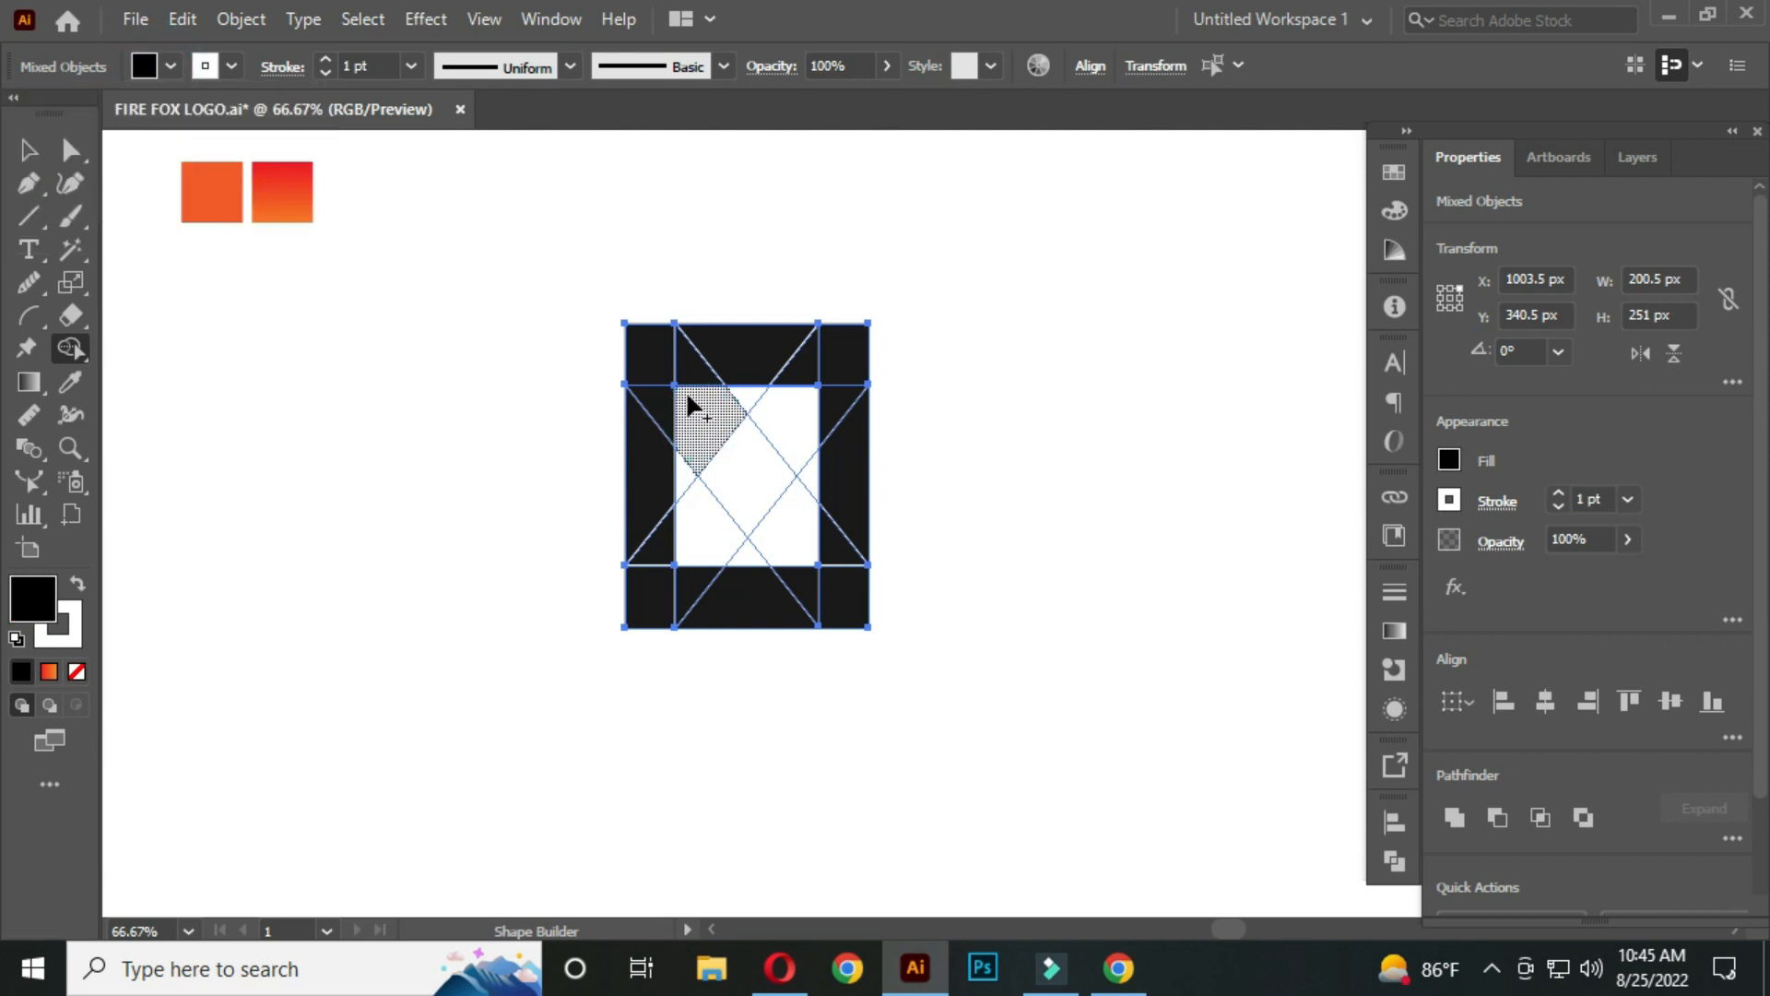
key("ctrl+1")
mouse_move(693, 353)
left_mouse_down()
mouse_move(701, 430)
mouse_move(654, 400)
mouse_move(762, 501)
mouse_move(847, 358)
mouse_move(851, 426)
mouse_move(883, 404)
mouse_move(837, 427)
left_mouse_up()
left_click(846, 409)
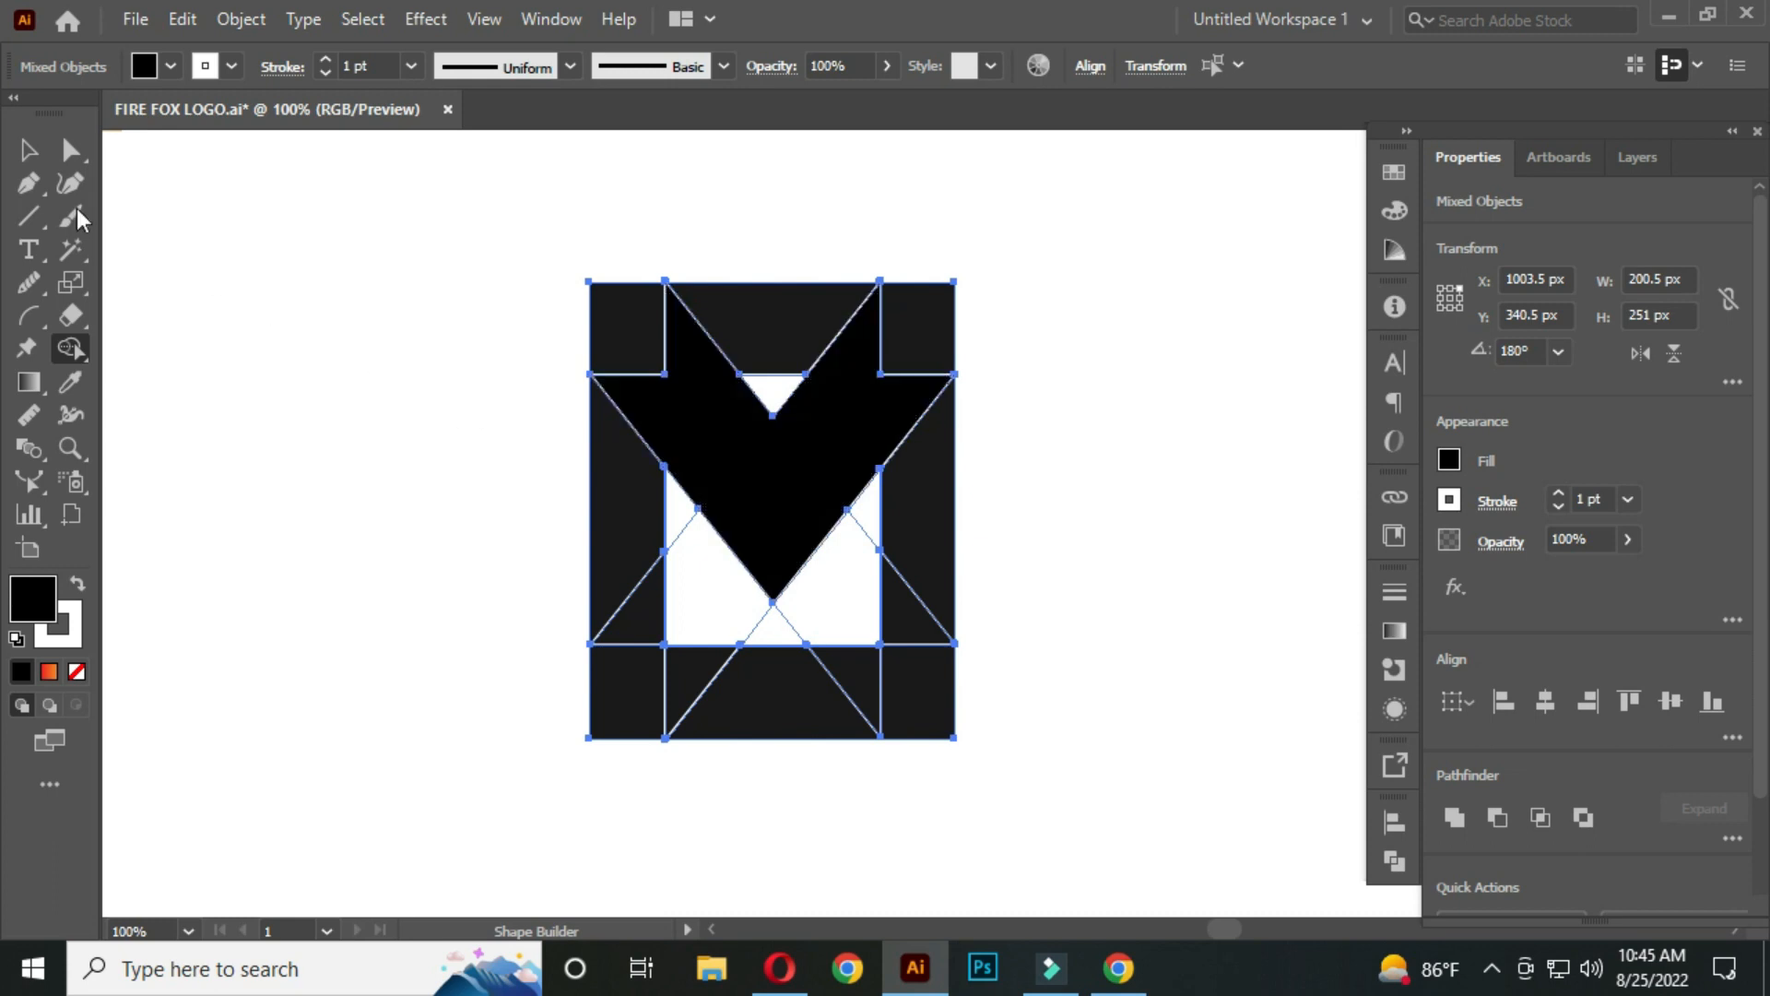
left_click(33, 148)
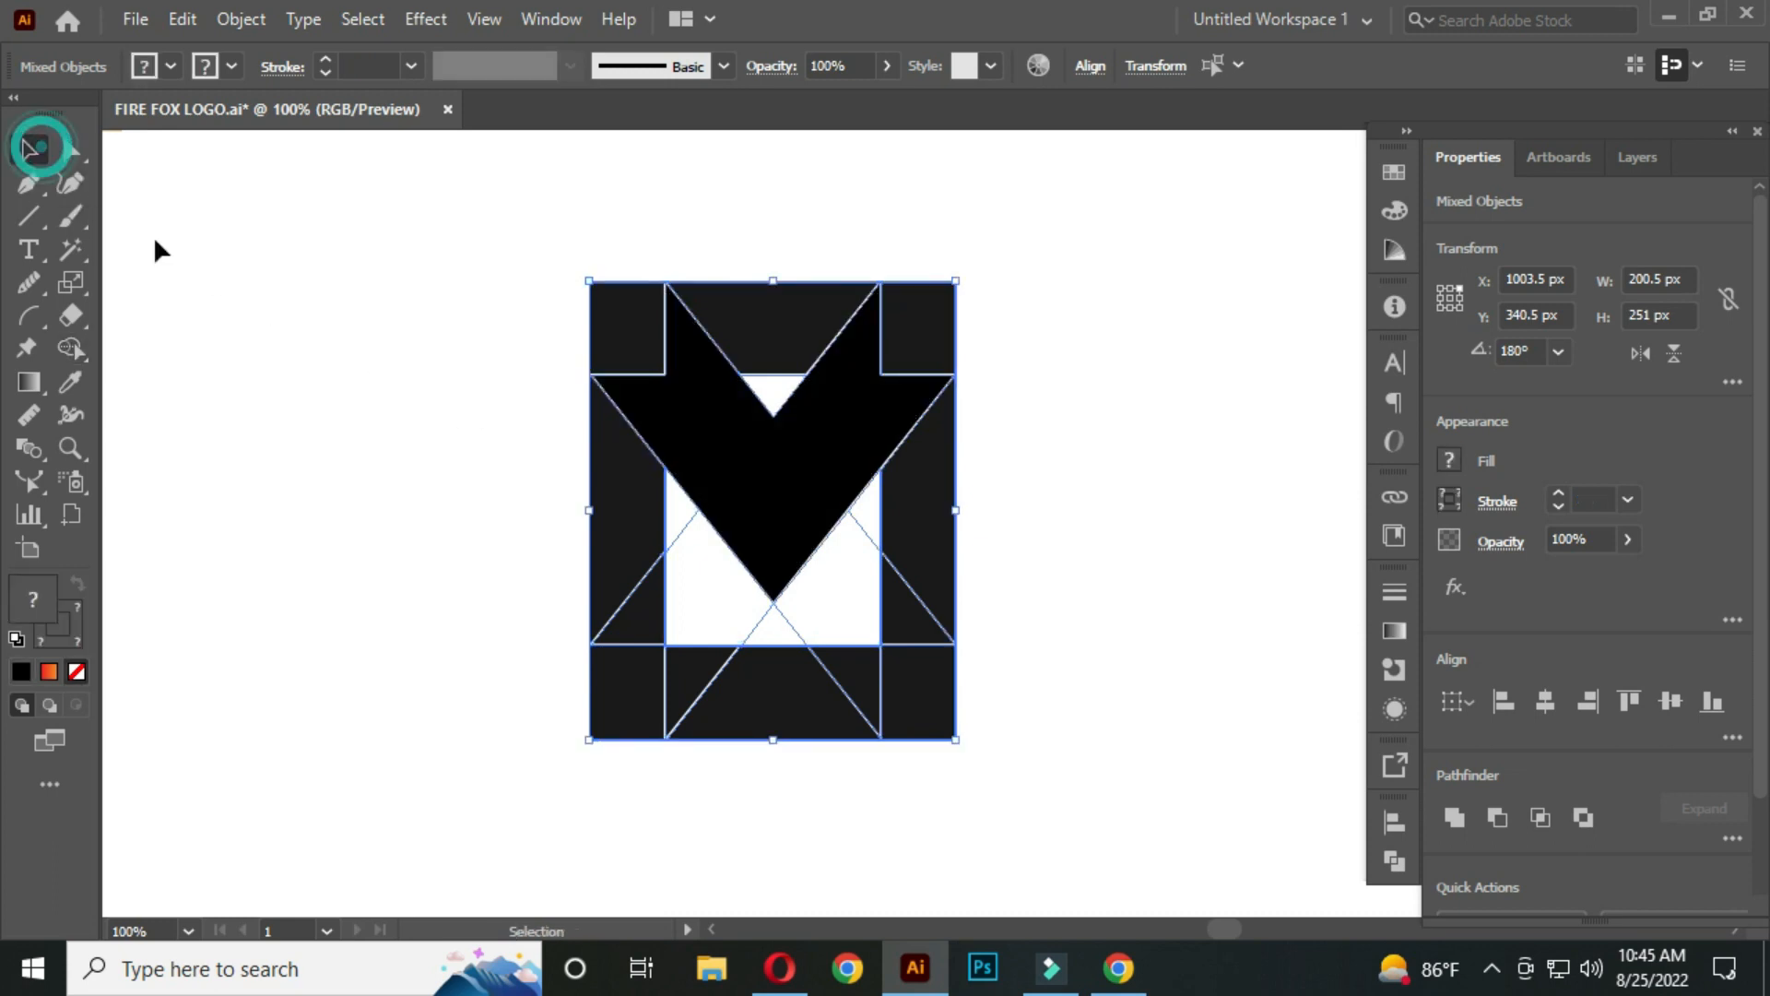
left_click(473, 411)
Move the black fox head shape out of the frame into the empty space to its left.
scroll(545, 411, "down", 1)
left_click_drag(484, 431, 640, 427)
left_click(822, 441)
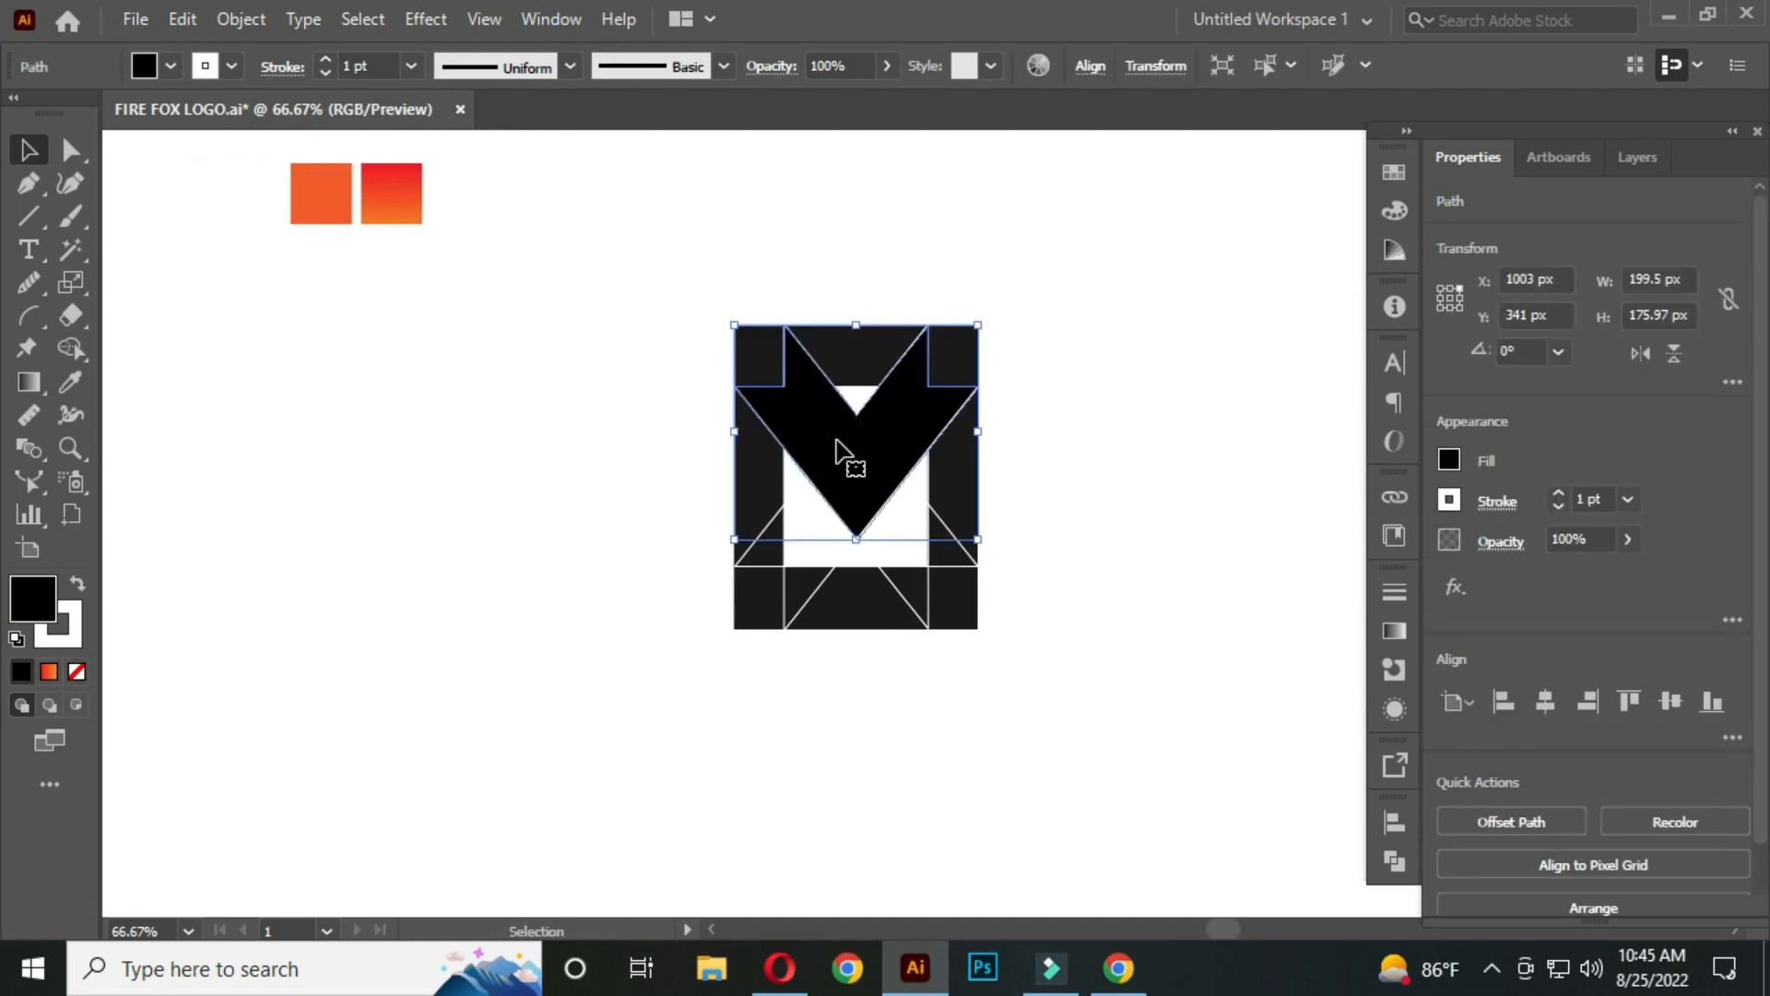
left_click_drag(825, 443, 411, 442)
Move the frame with its remaining lines farther right and reposition the fox head in the clear space beside it.
left_click(689, 282)
left_click_drag(668, 233, 1054, 715)
left_click_drag(783, 510, 1143, 493)
left_click_drag(370, 398, 719, 493)
left_click(872, 334)
scroll(798, 322, "up", 1)
scroll(770, 407, "down", 1)
left_click(825, 295)
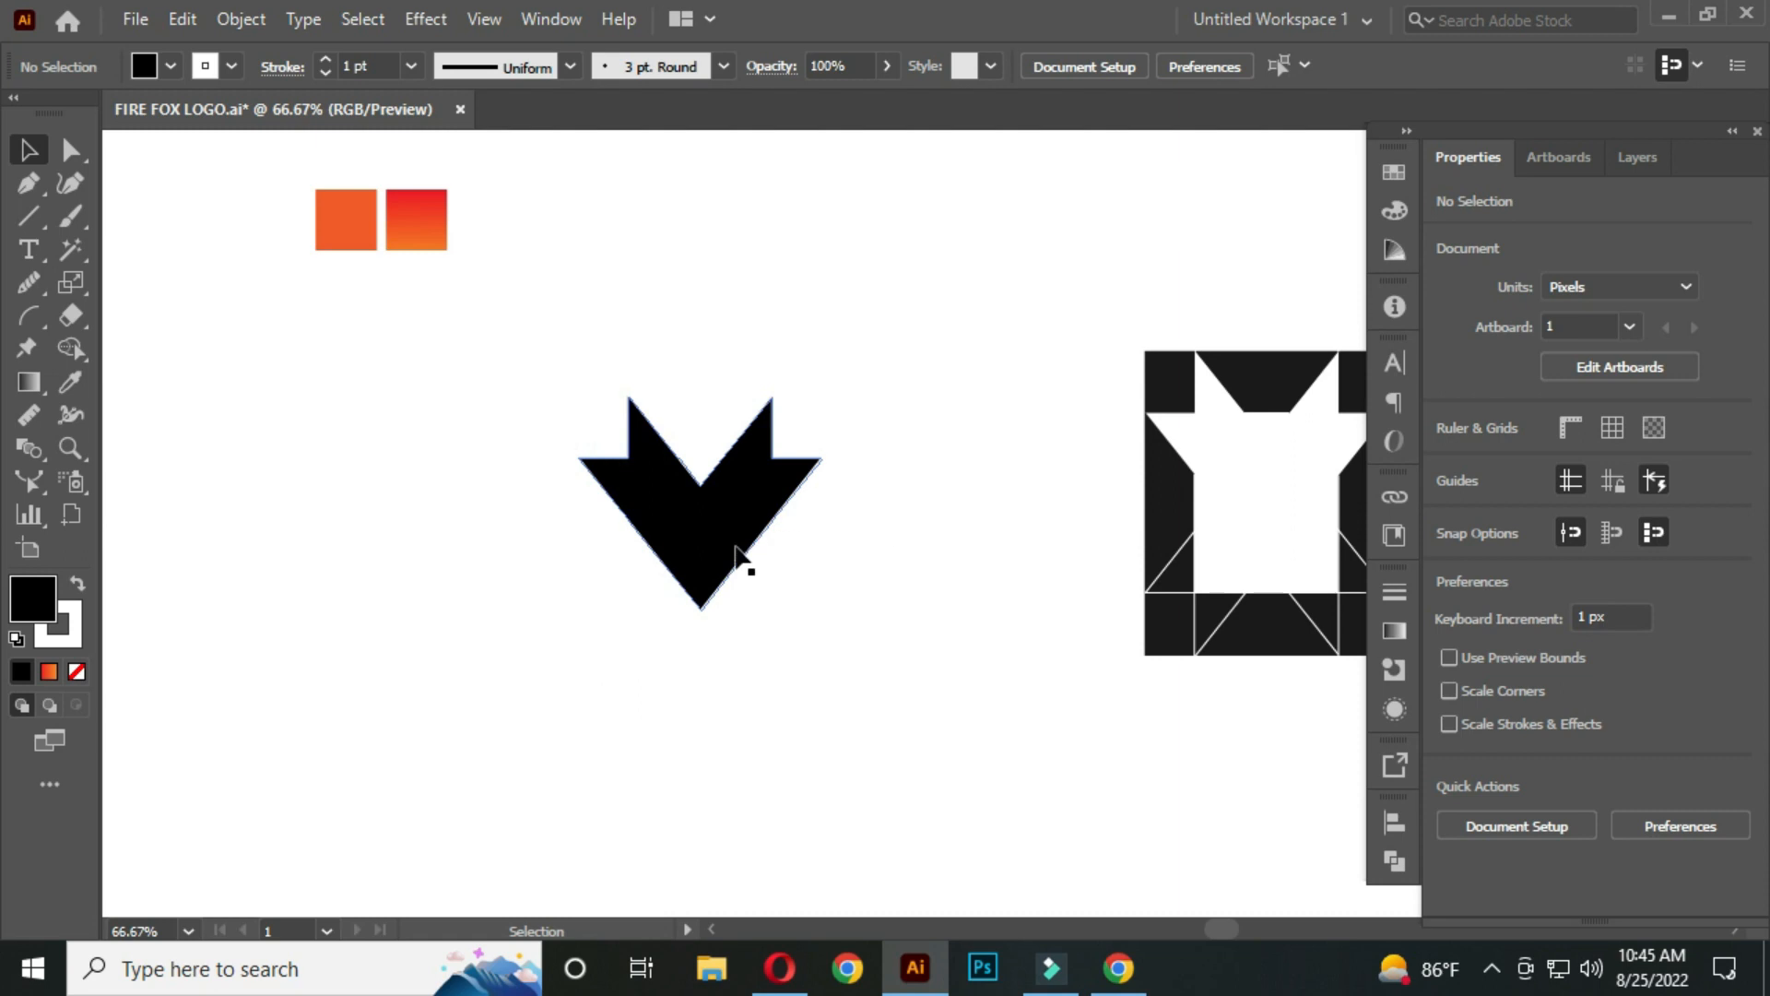
Apply the red-to-orange gradient sampled from the gradient swatch square to the fox head with the Eyedropper.
left_click_drag(462, 317, 965, 694)
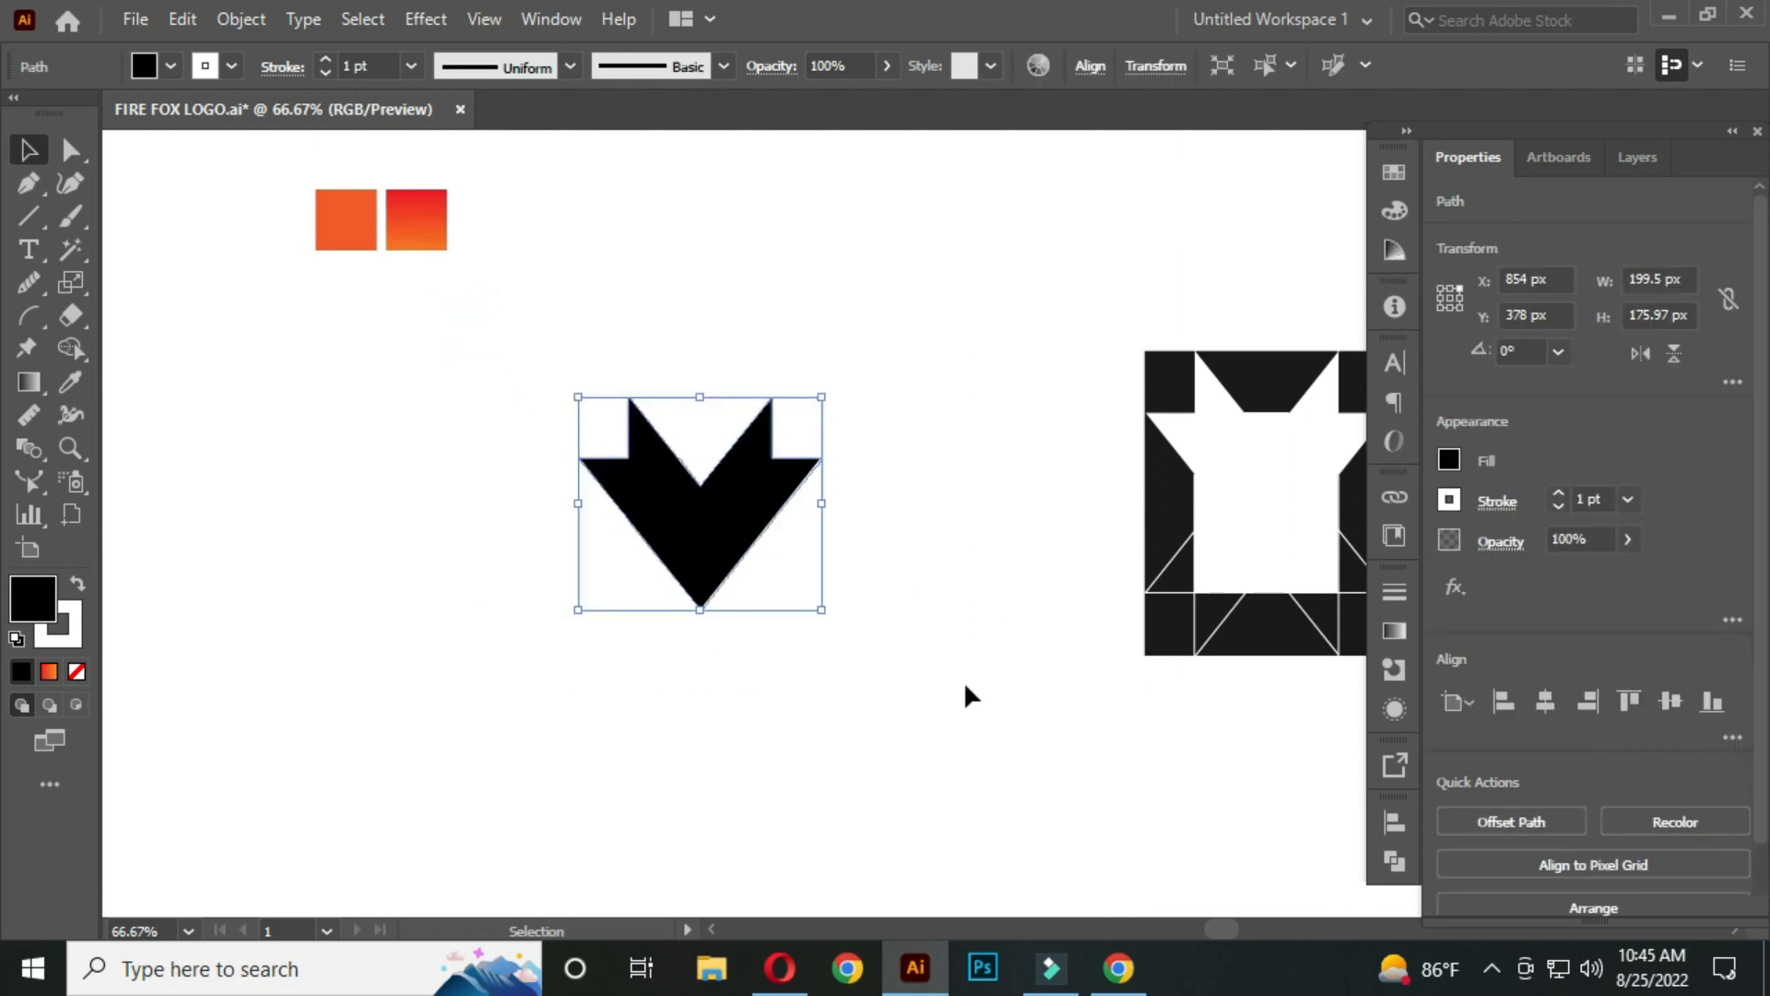
left_click(79, 389)
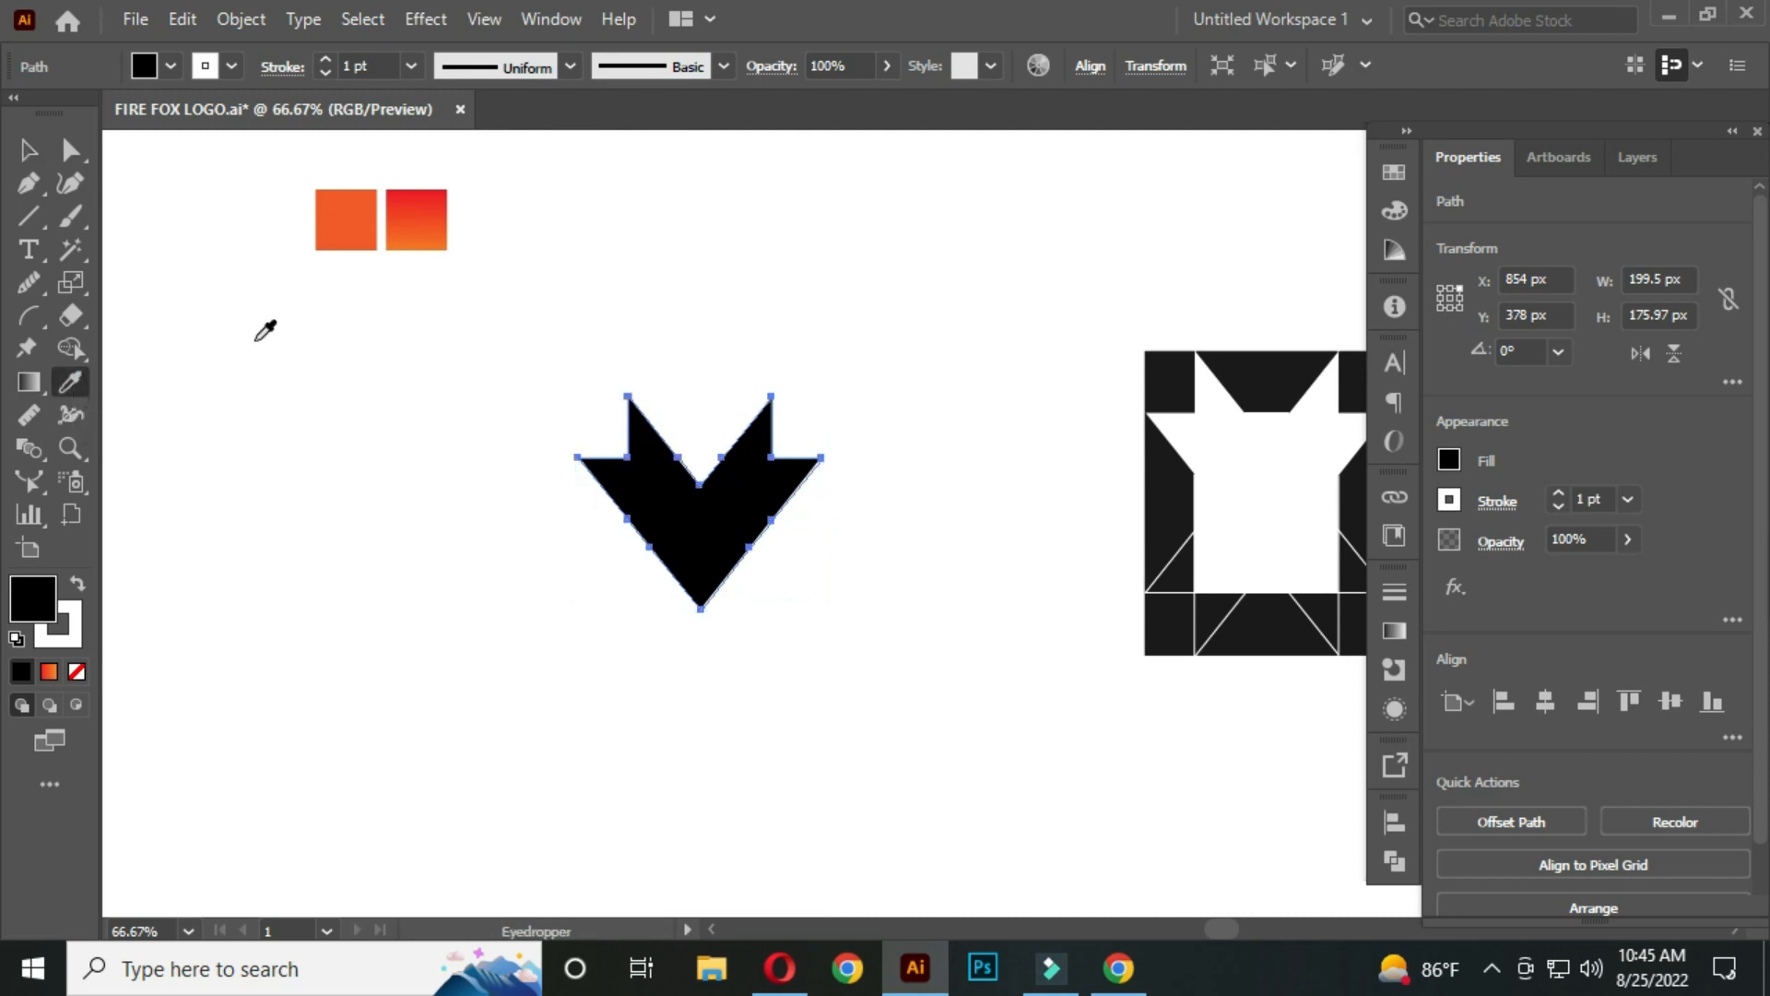
left_click(424, 215)
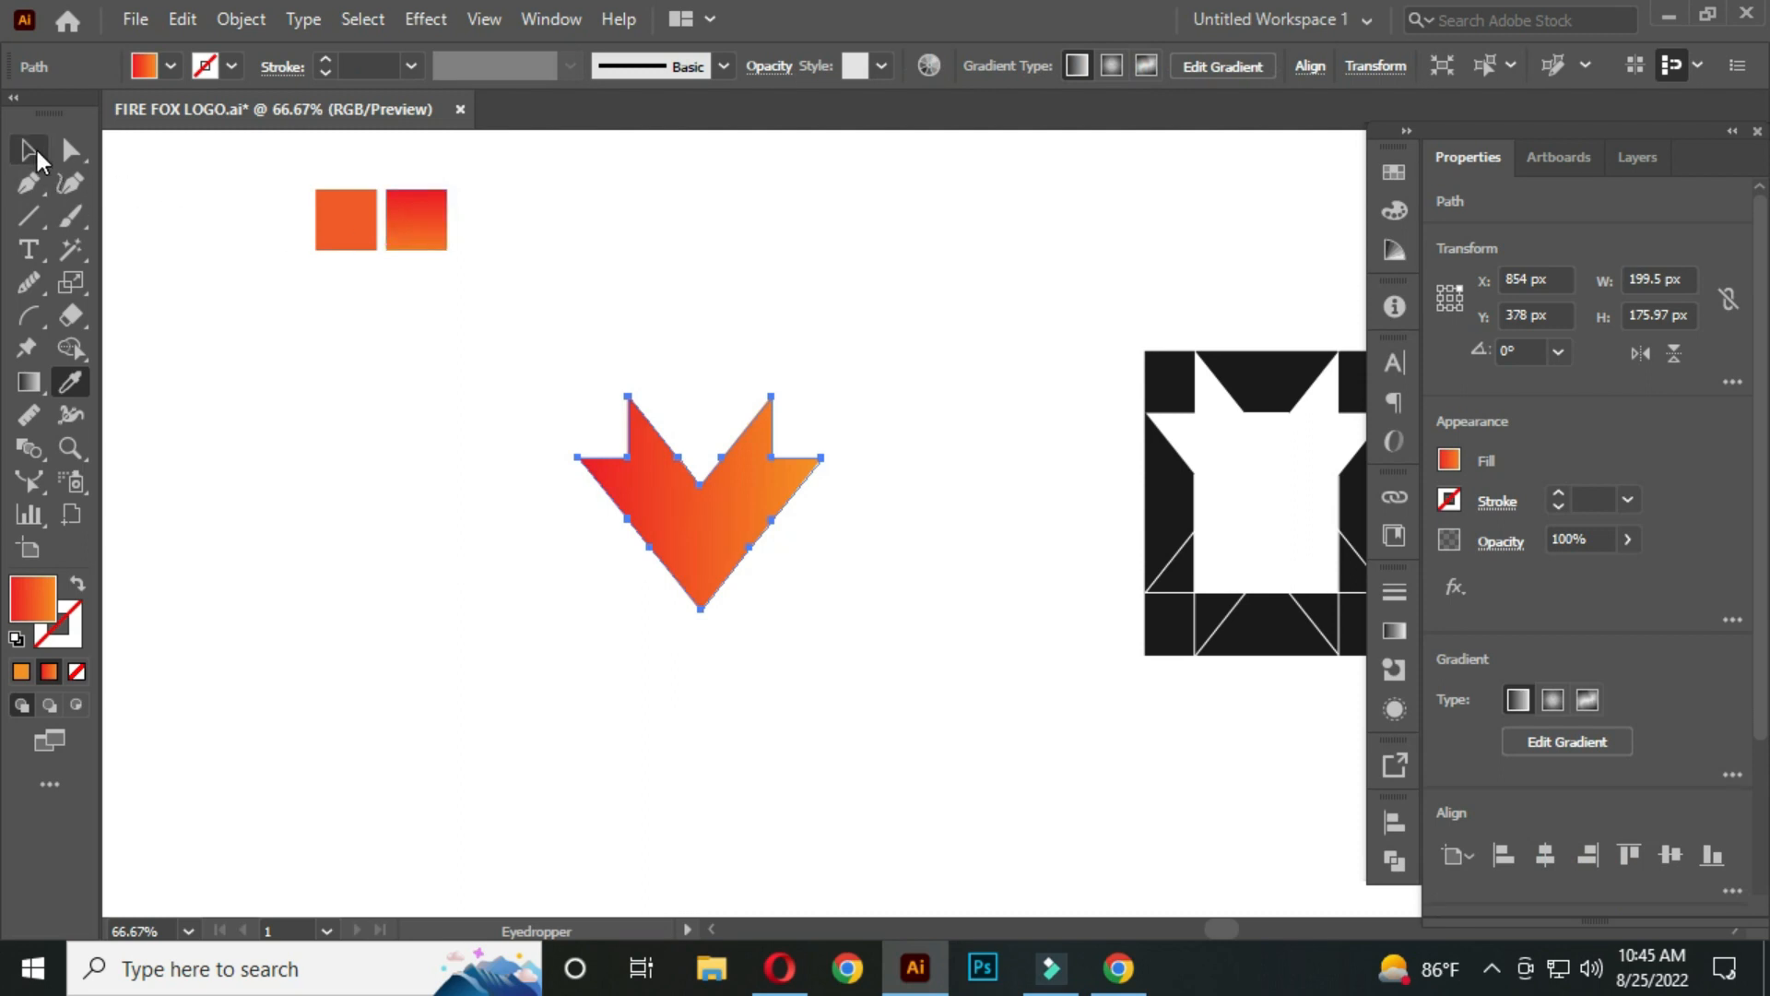
left_click(35, 155)
left_click(427, 530)
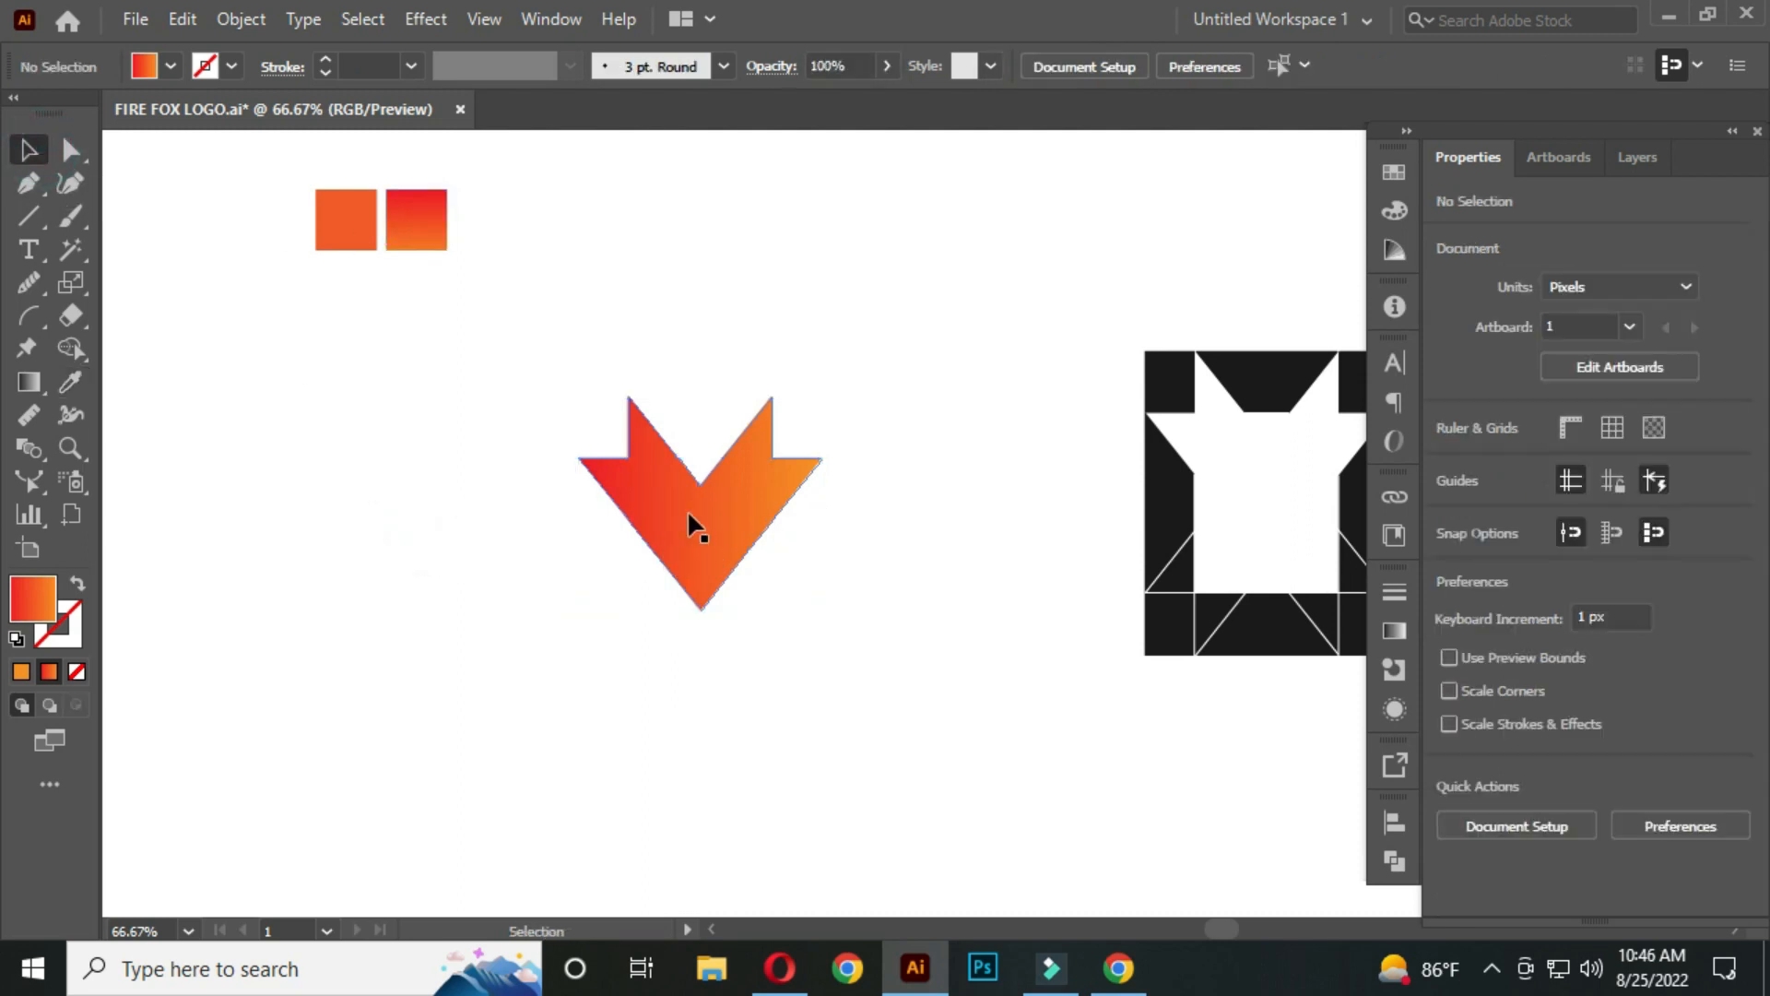
Redirect the fox head's linear gradient vertically with the Gradient tool, running from red between the ears to orange just below the chin.
left_click(688, 509)
scroll(850, 543, "up", 1)
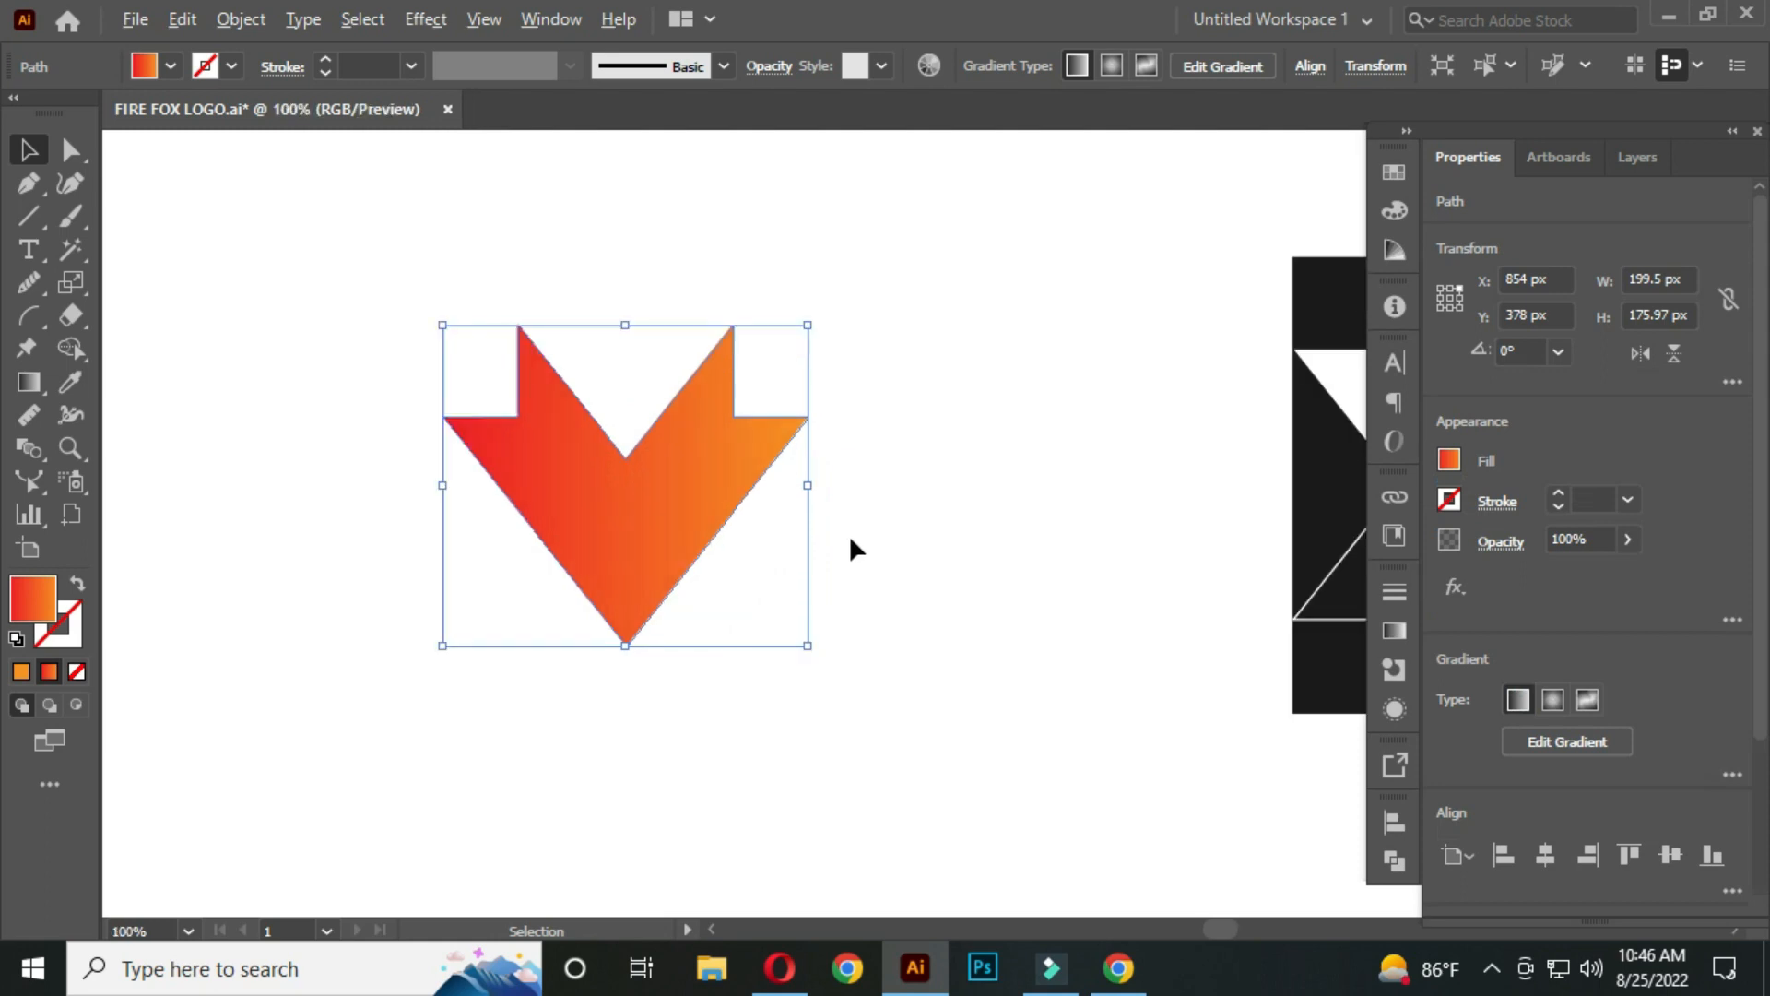
left_click_drag(837, 525, 877, 530)
left_click(930, 459)
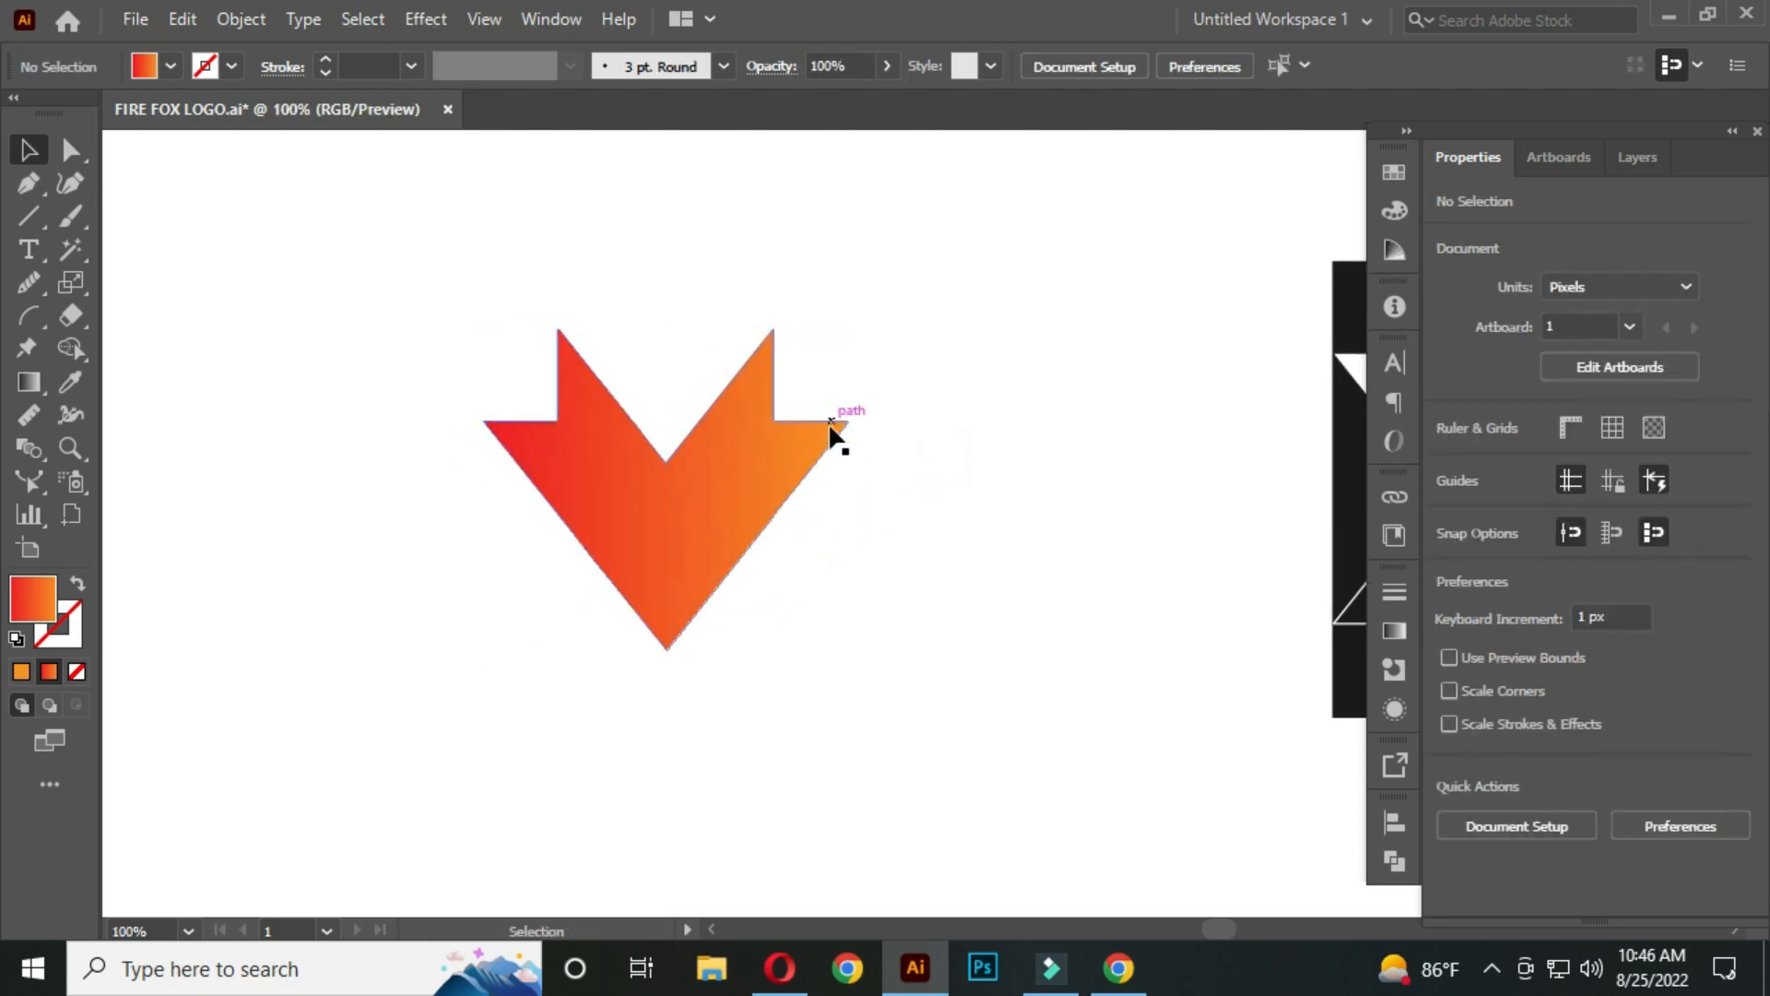
left_click_drag(449, 269, 782, 555)
left_click_drag(29, 381, 213, 379)
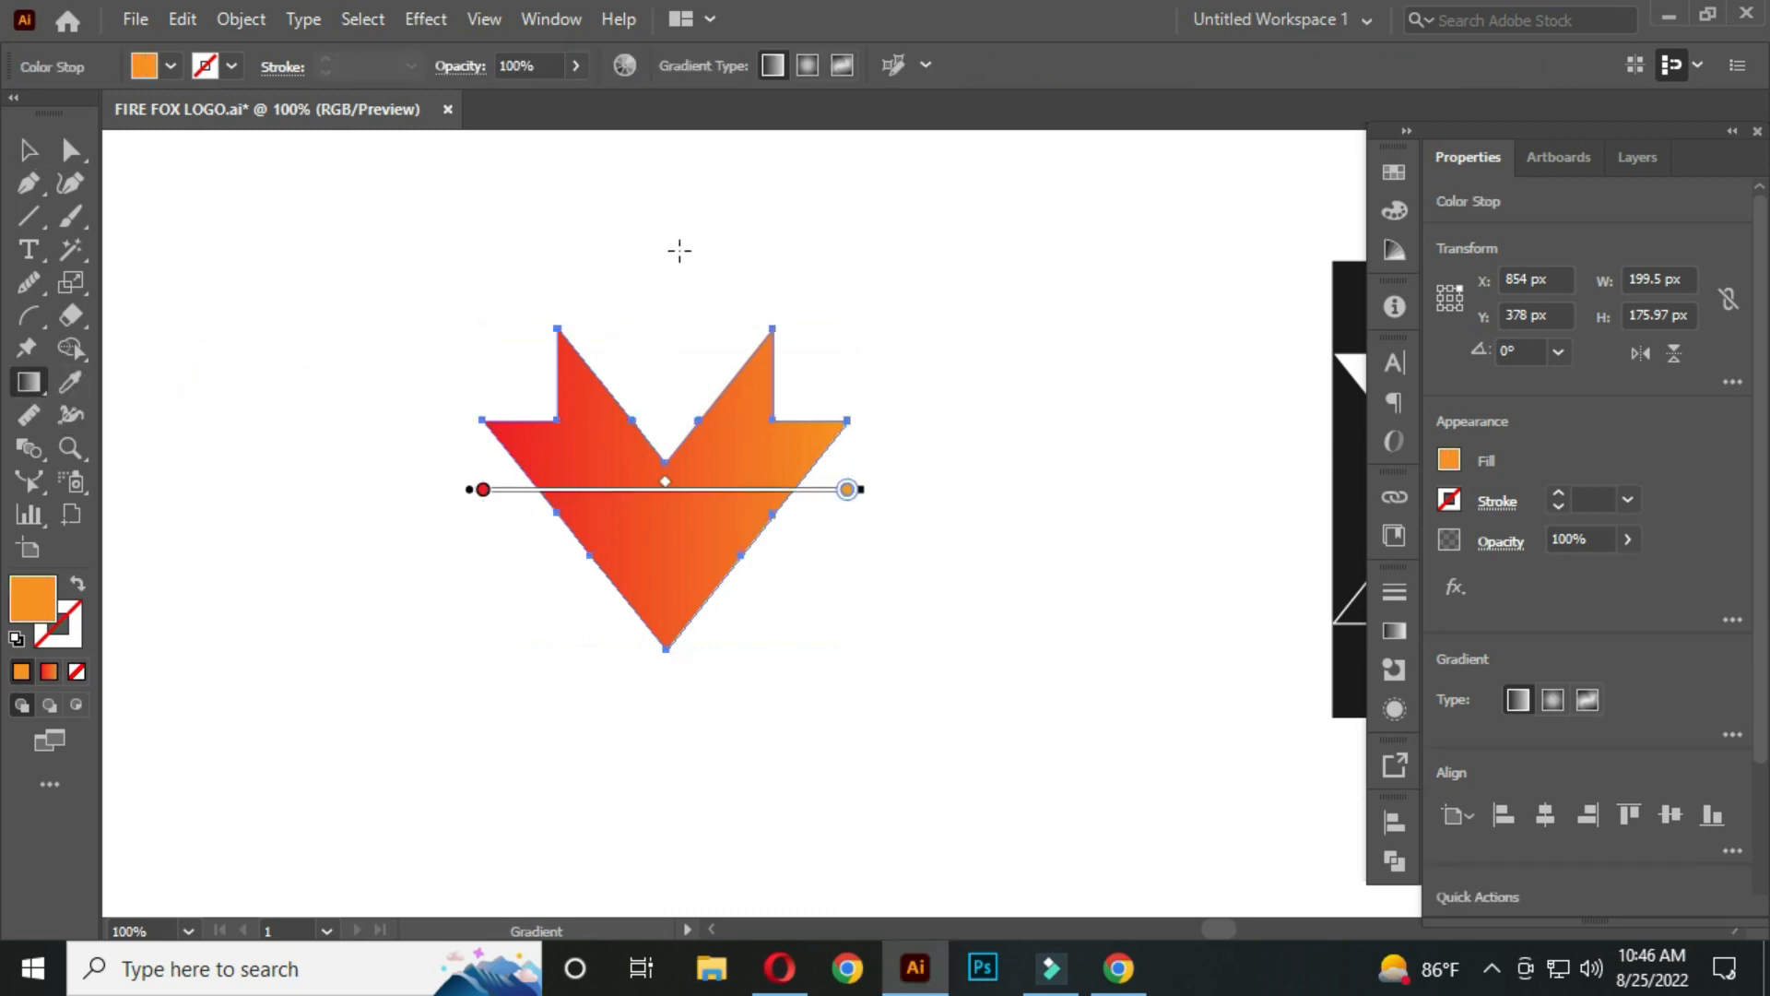
left_click_drag(664, 206, 664, 692)
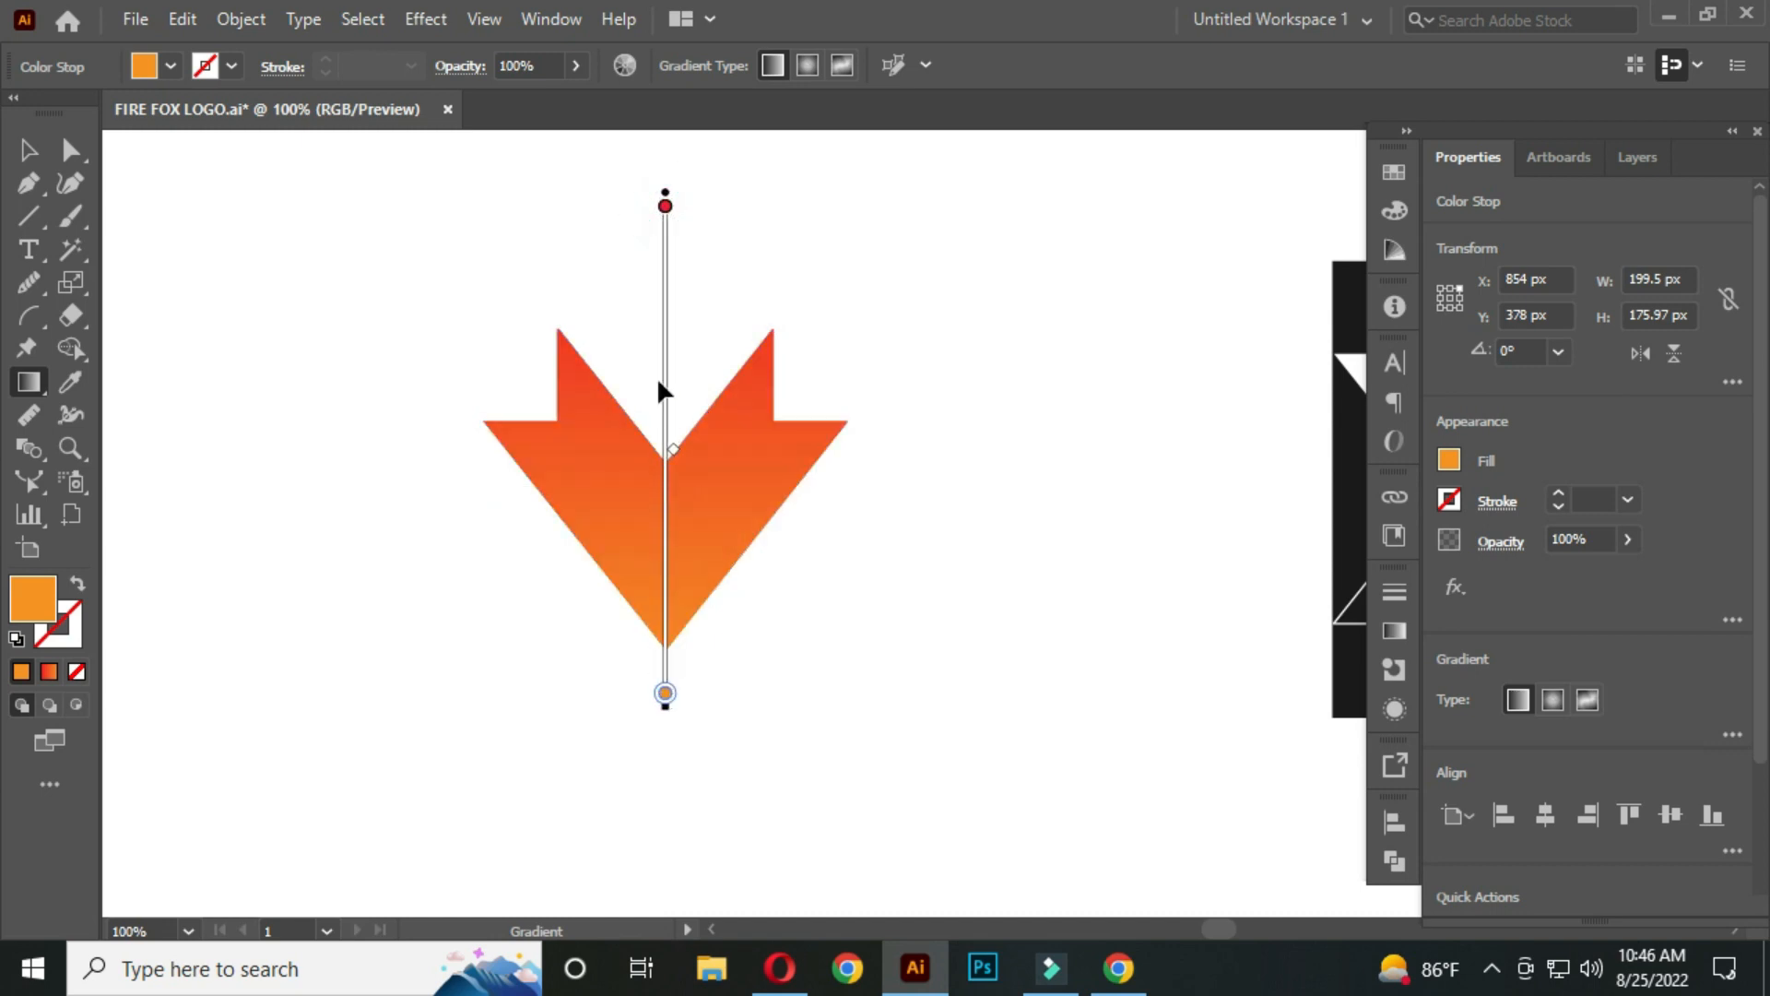
left_click_drag(644, 270, 678, 671)
mouse_move(670, 364)
left_mouse_down()
mouse_move(654, 692)
mouse_move(640, 693)
left_mouse_up()
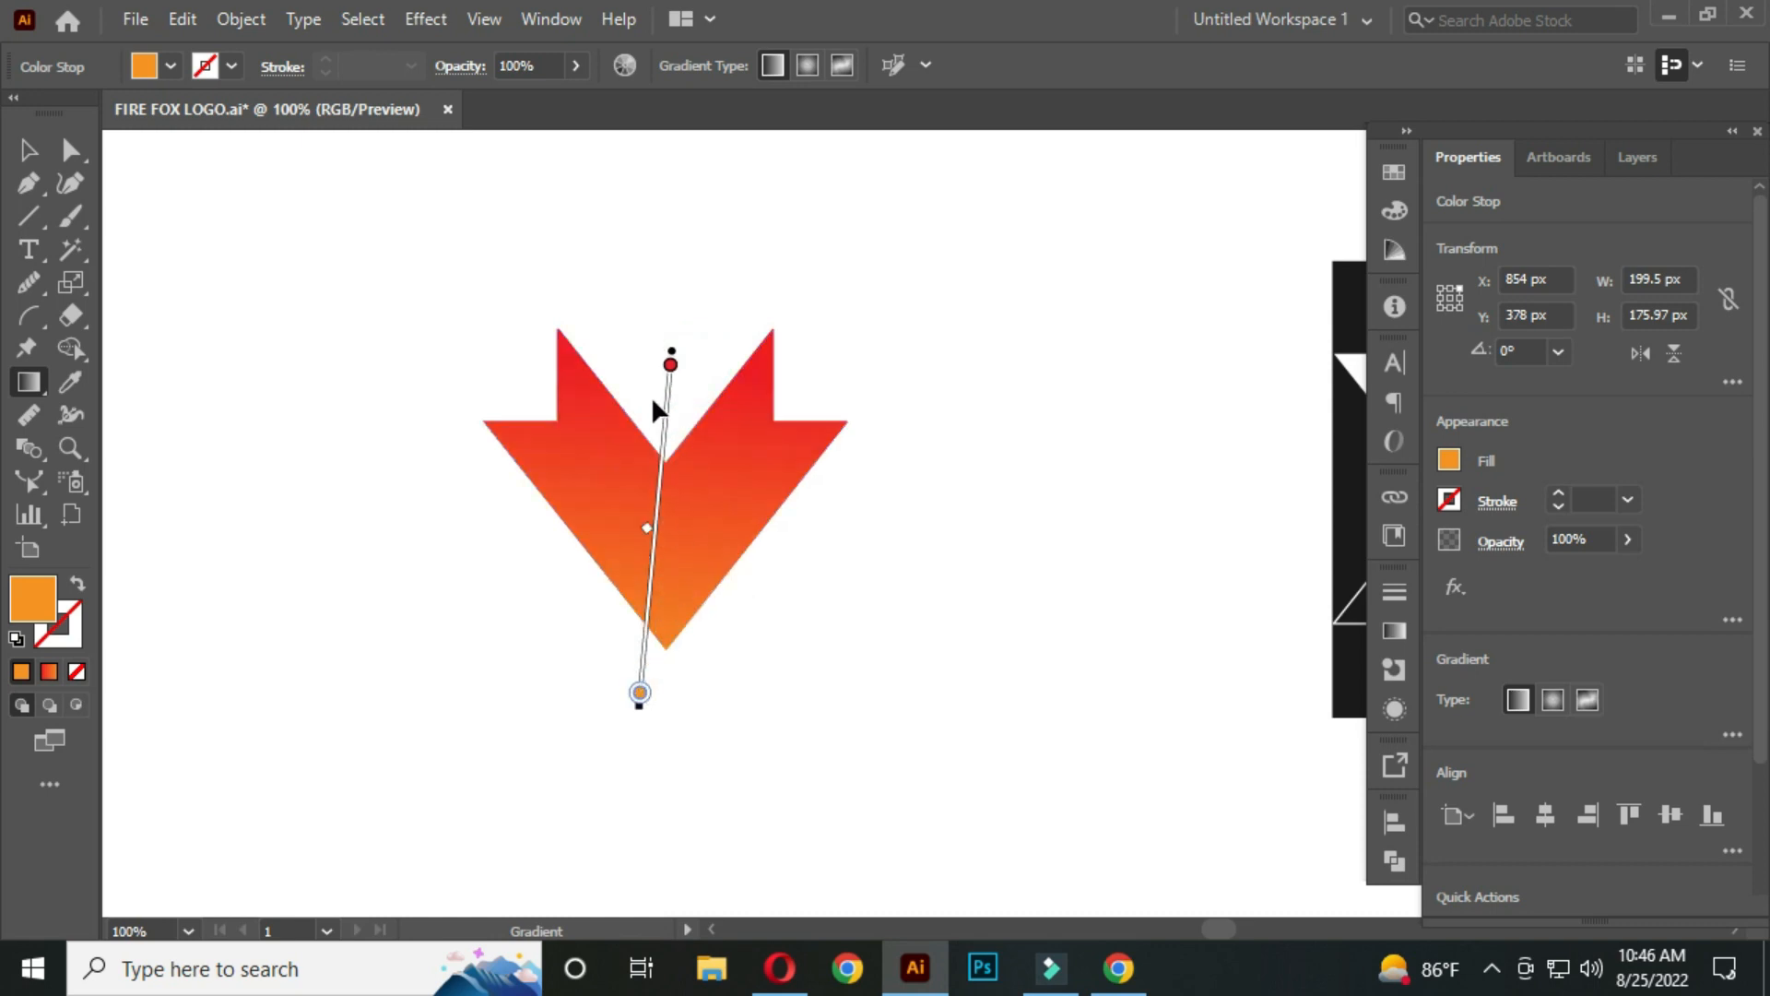
left_click_drag(664, 348, 673, 766)
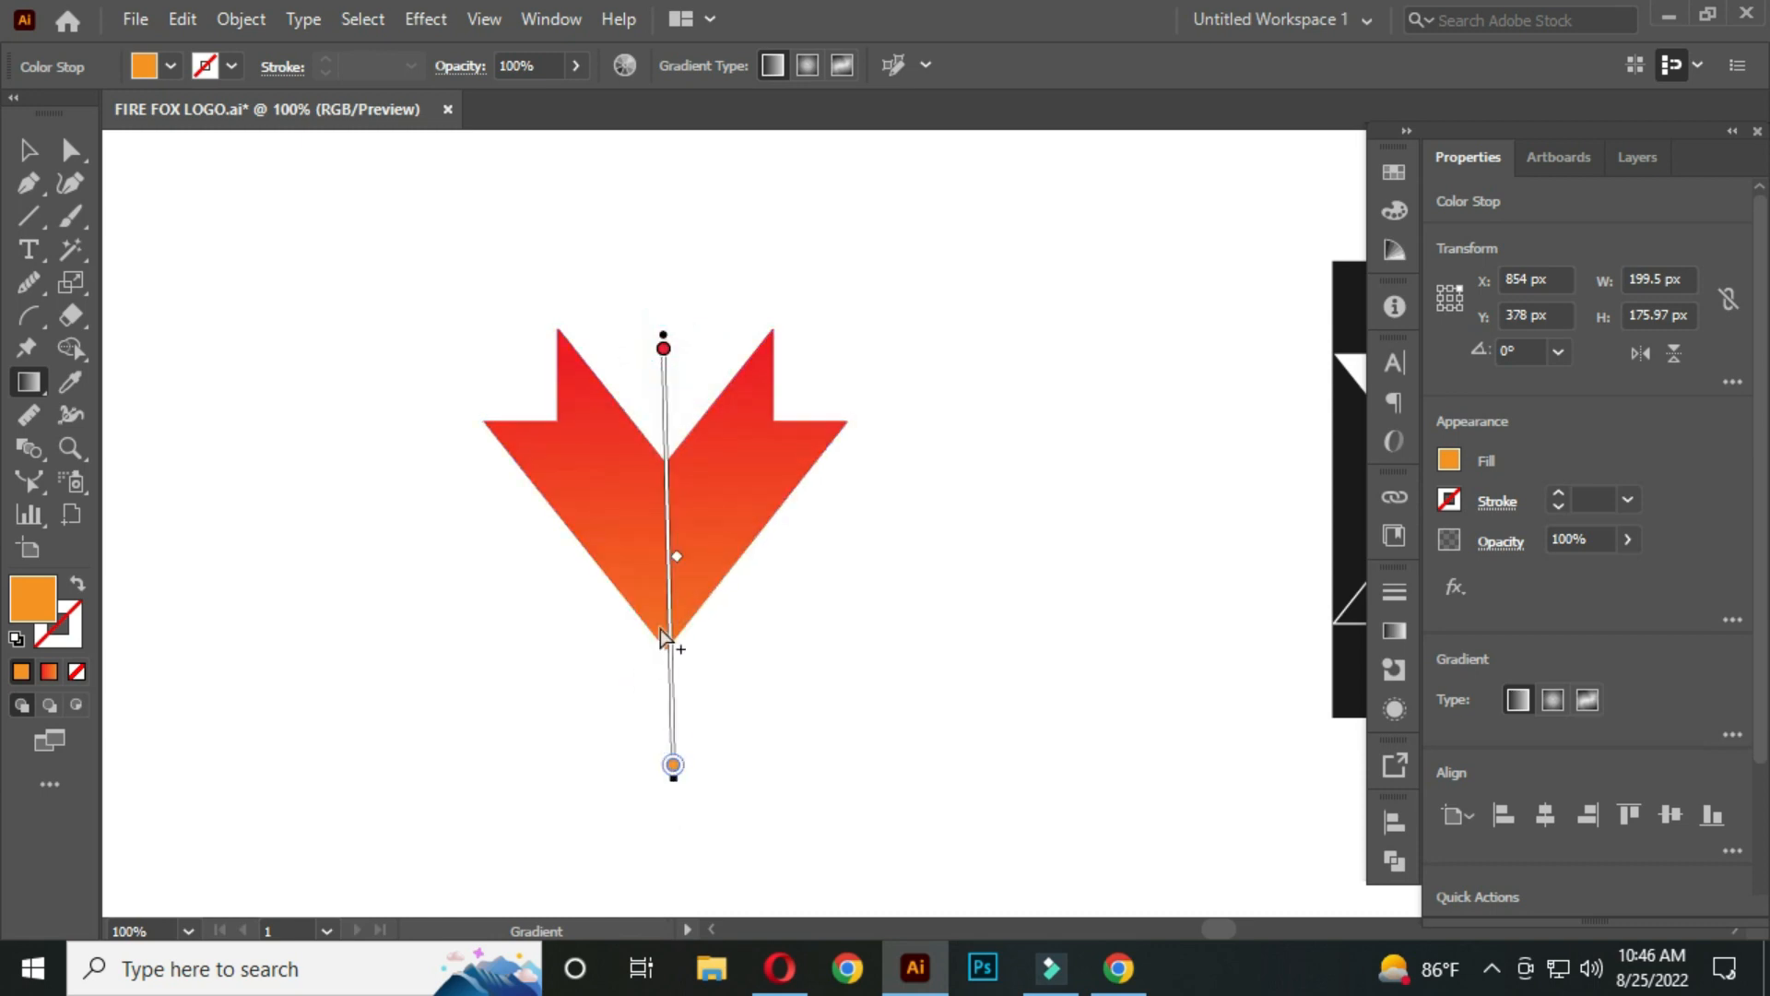
left_click_drag(665, 380, 664, 701)
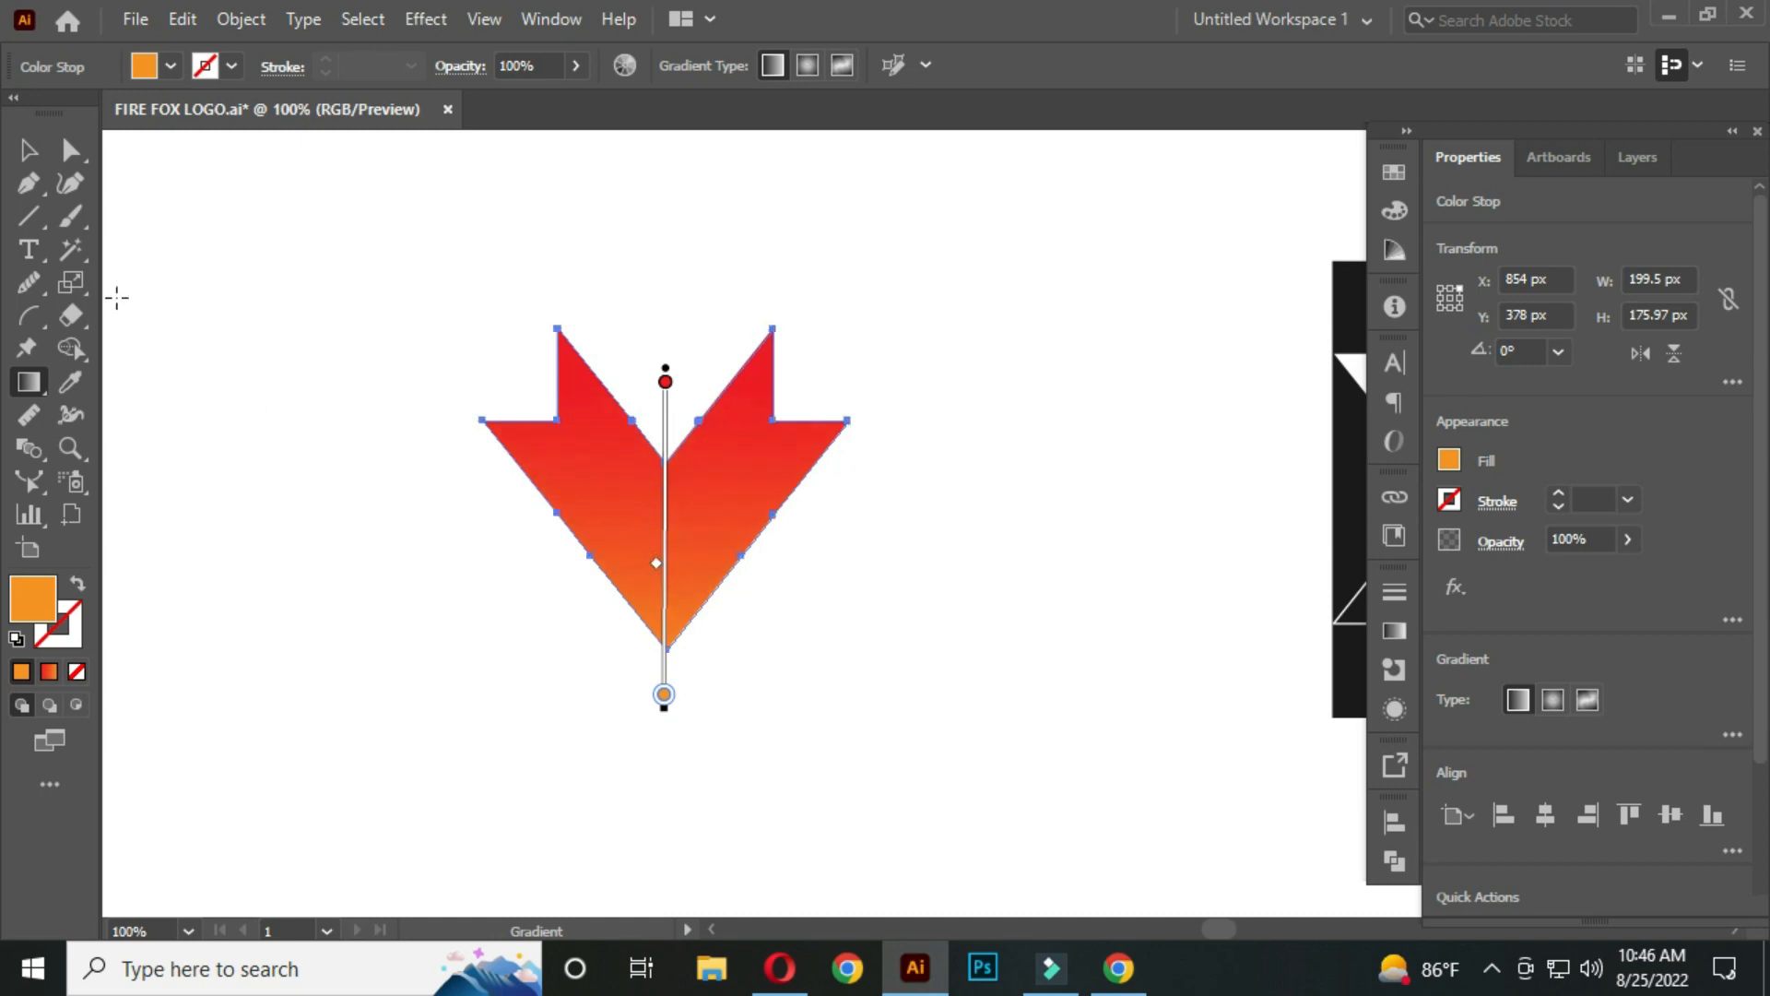
left_click(29, 149)
left_click(305, 281)
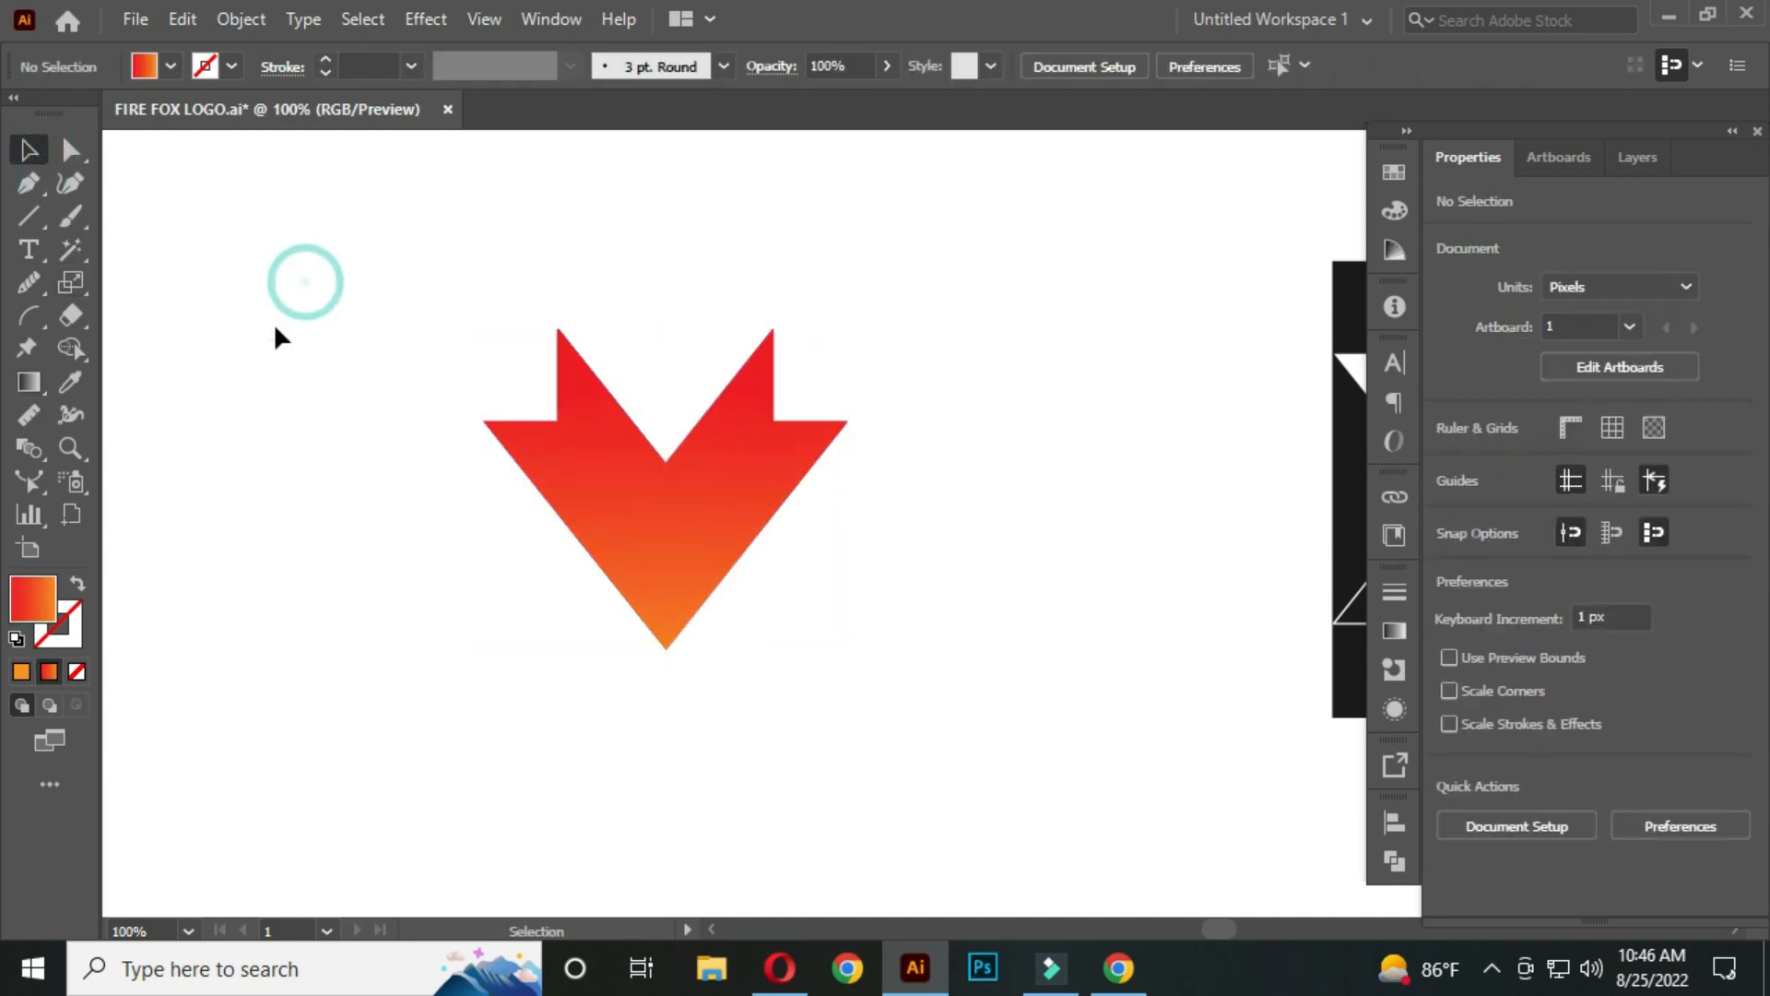
Move the fox head slightly upward to leave room beneath it.
left_click_drag(643, 516, 644, 490)
left_click(943, 366)
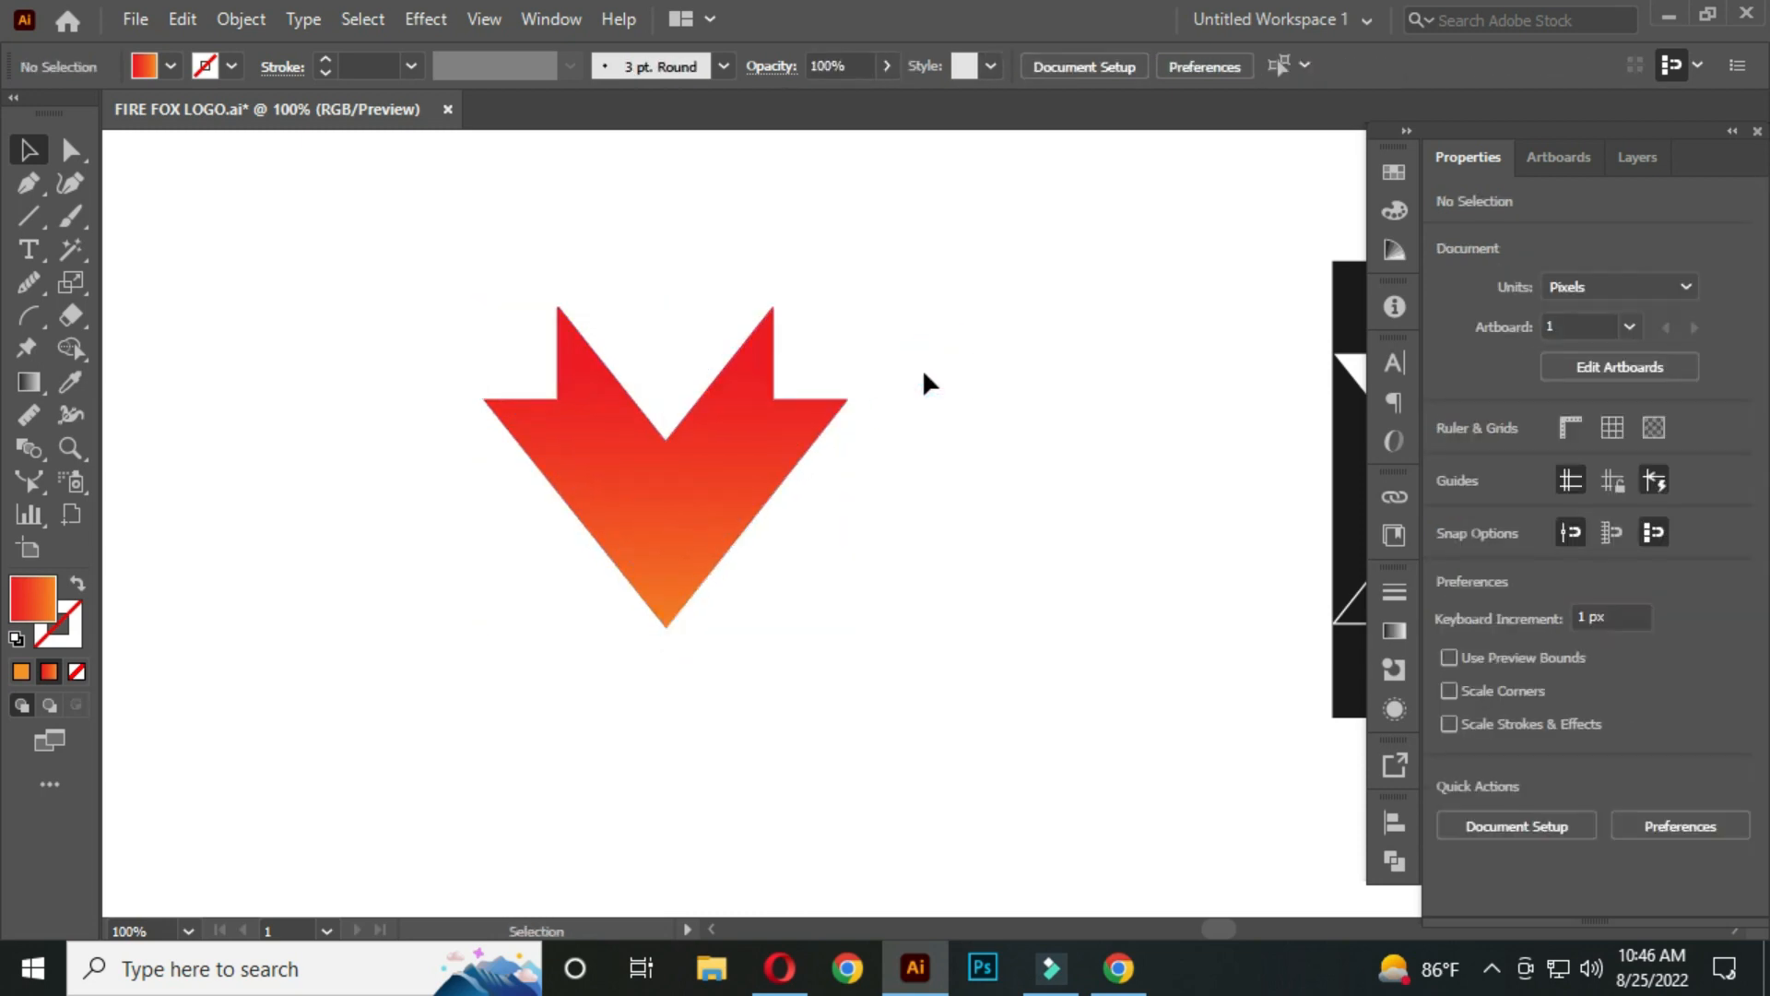
left_click_drag(833, 415, 857, 416)
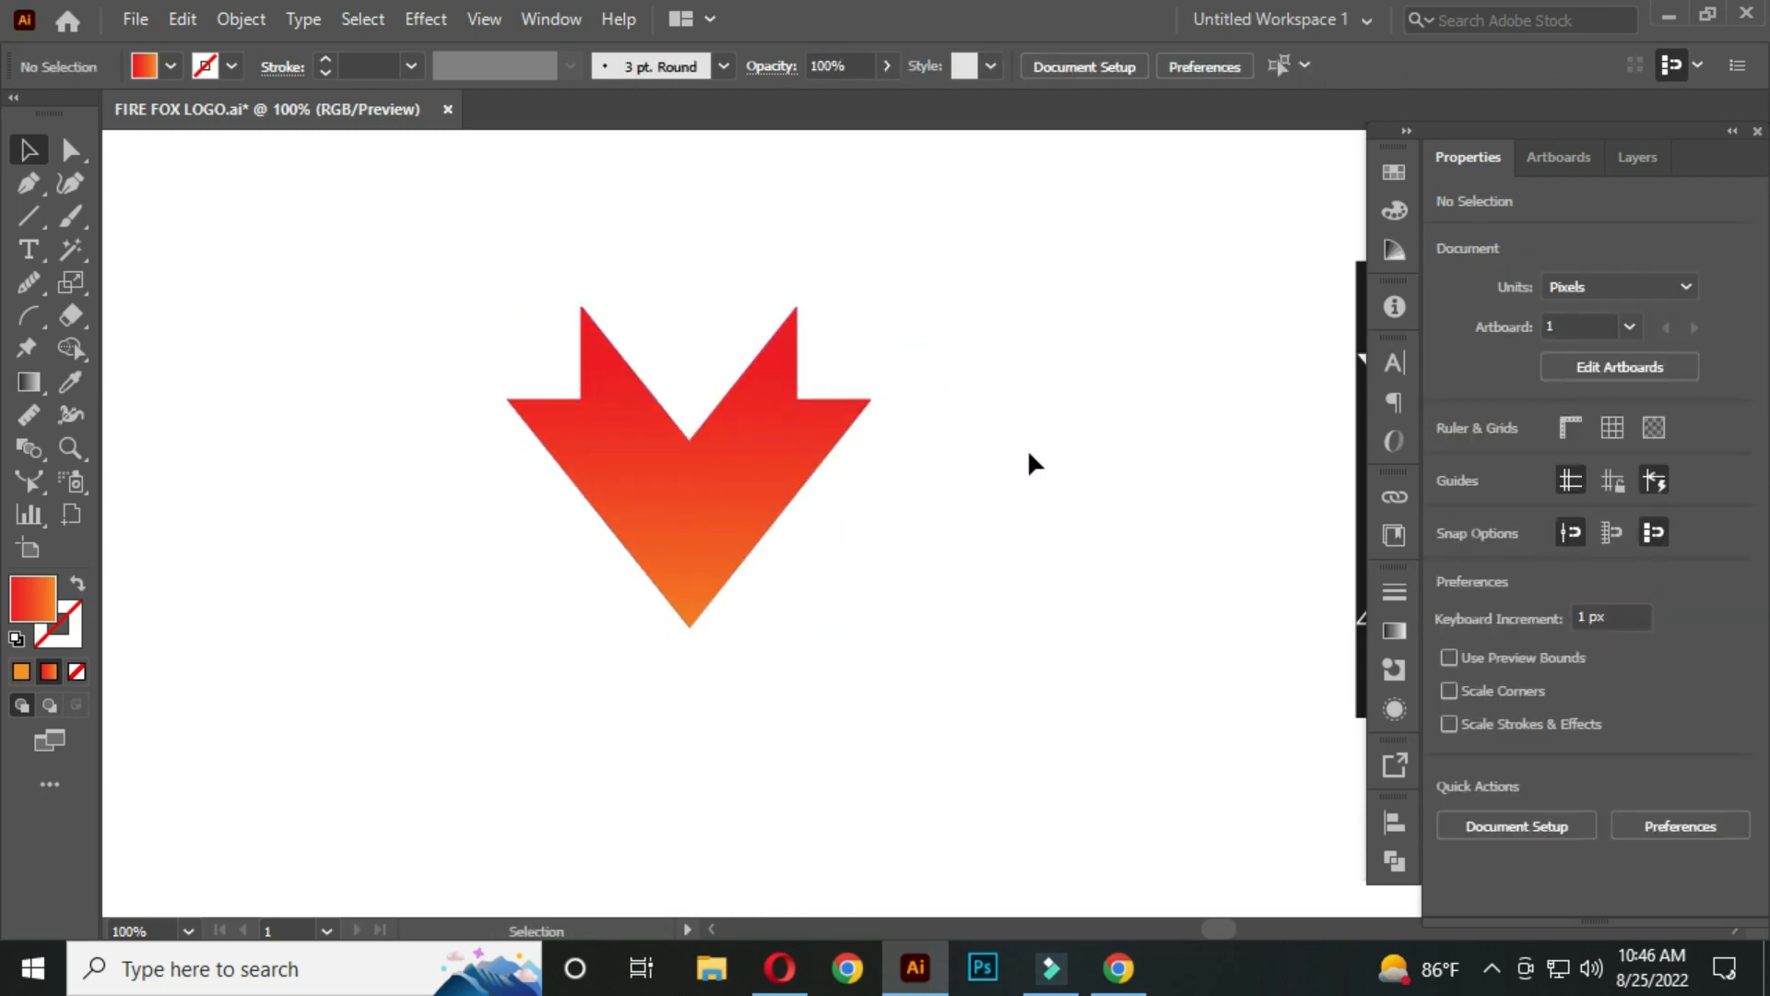
Add the text FIRE FOX below the fox head and shift it left to sit roughly centred under the chin.
left_click_drag(30, 241, 229, 246)
left_click(584, 710)
key("BackSpace")
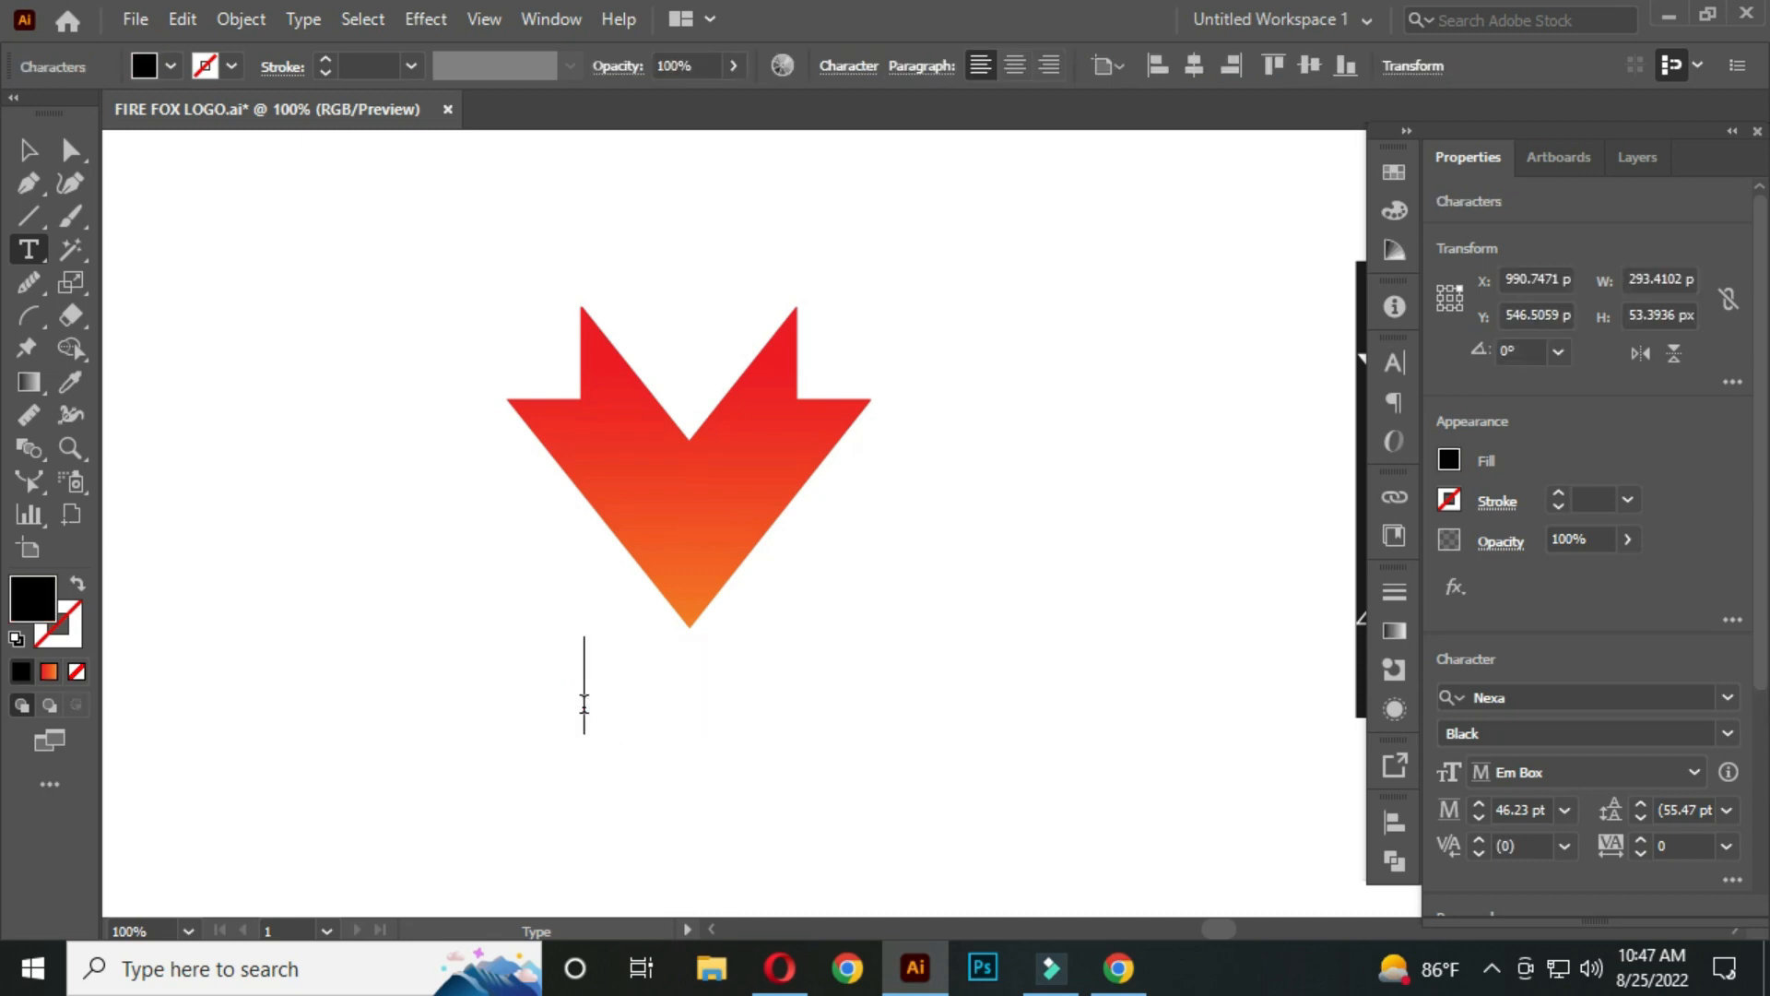
type("F")
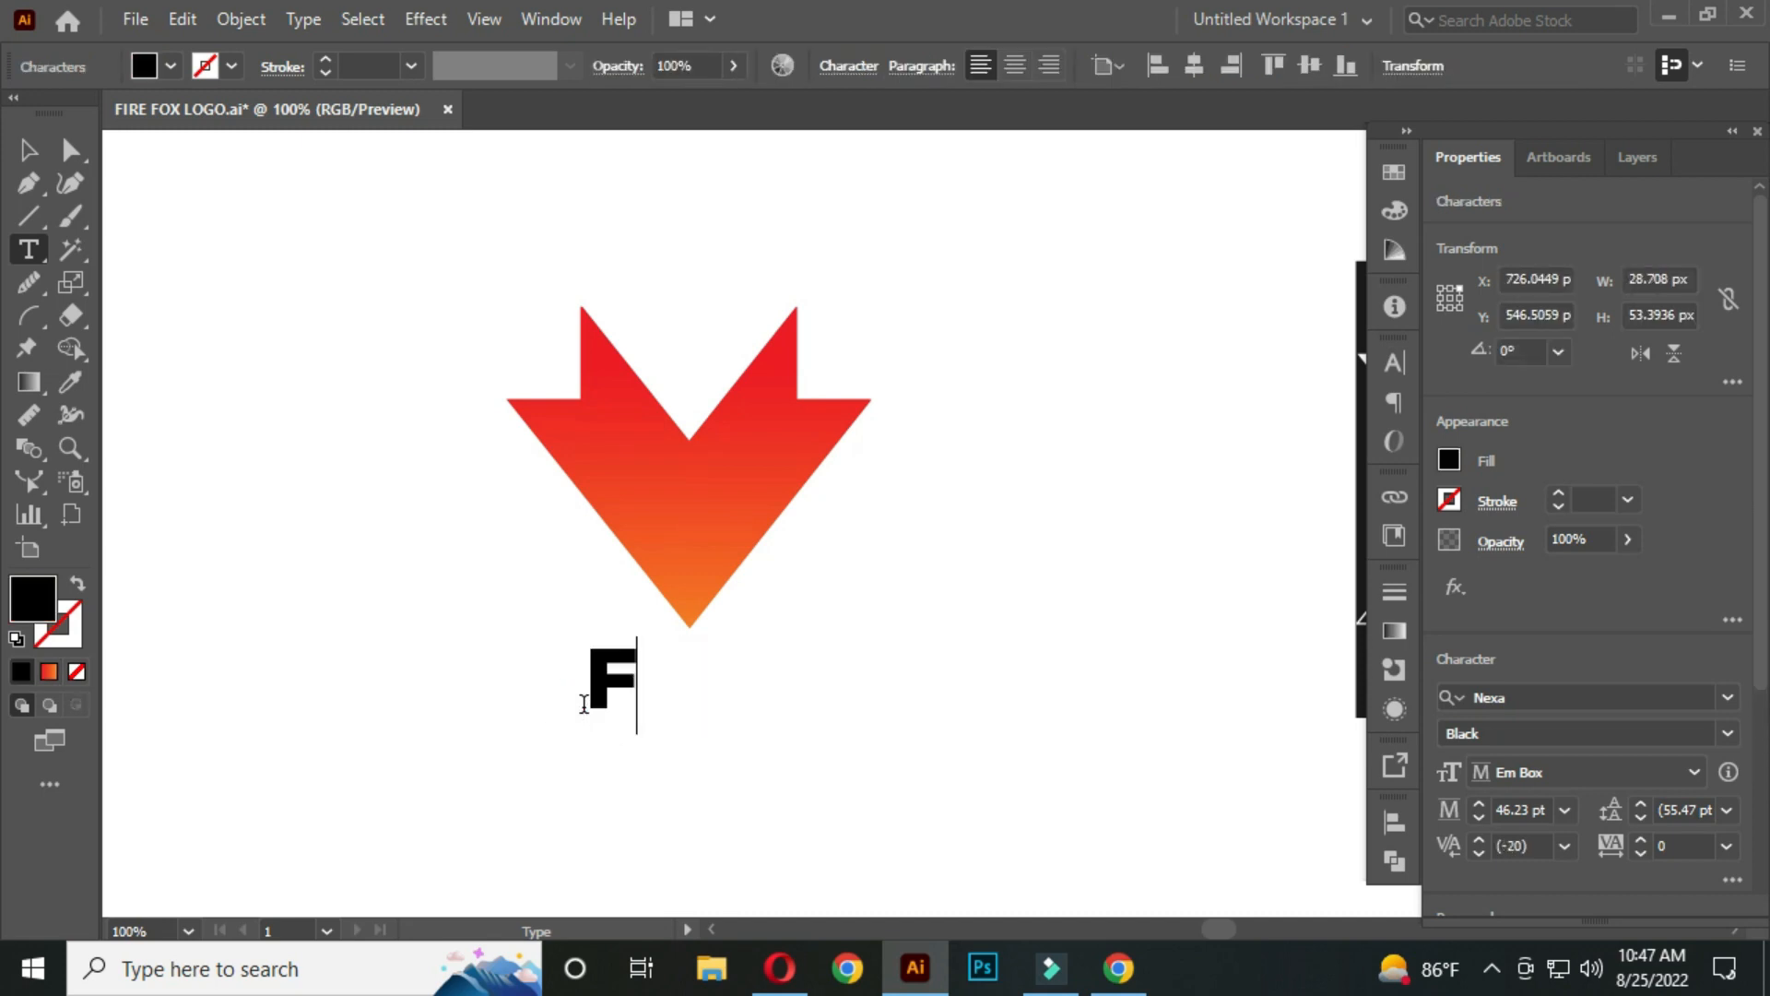
type("IRE F")
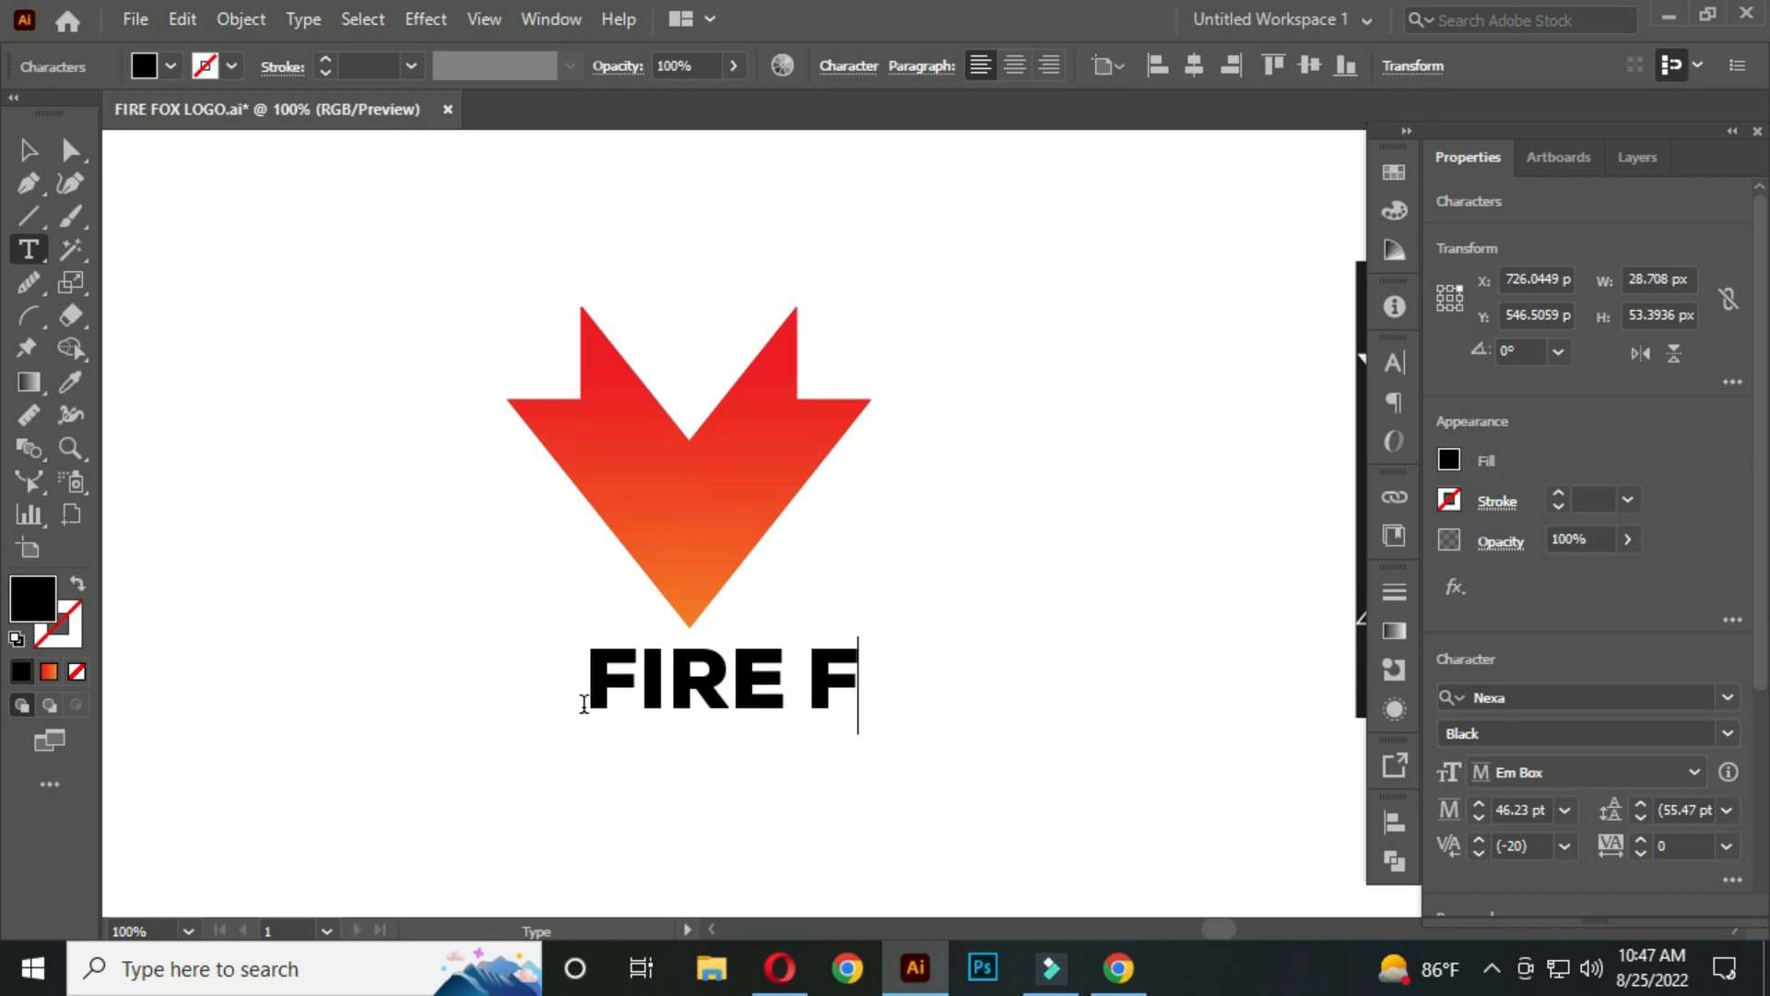
type("OX")
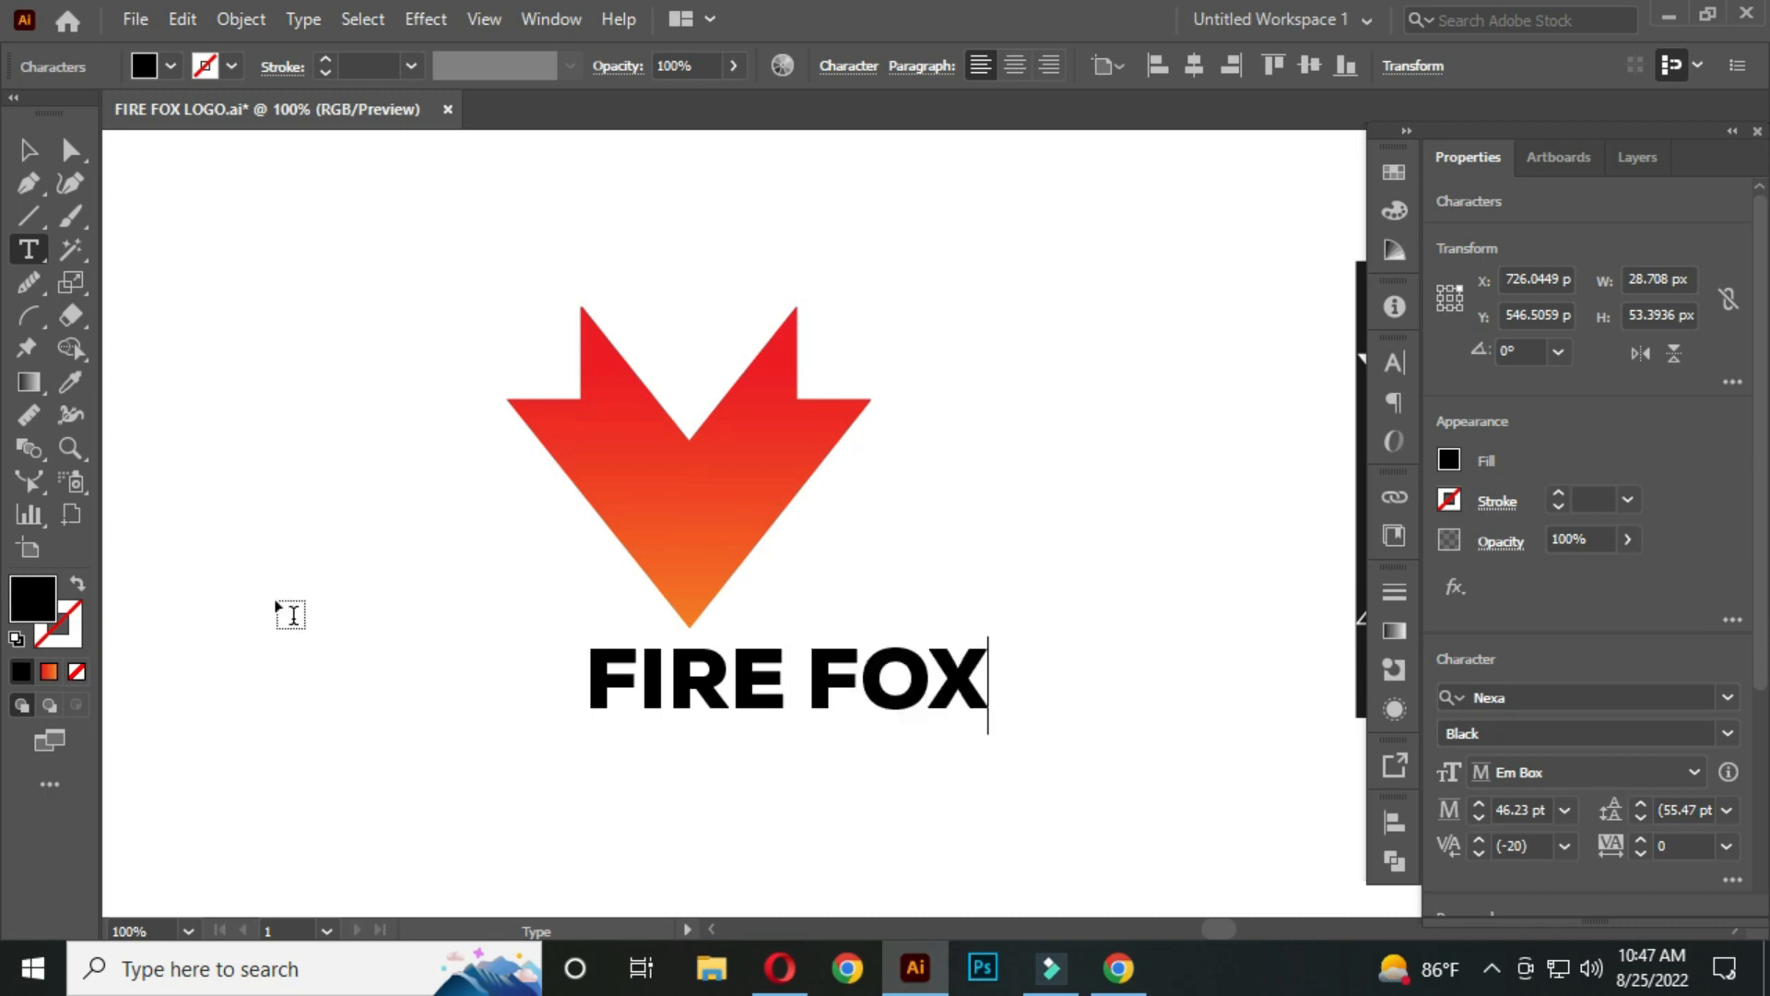
left_click(29, 150)
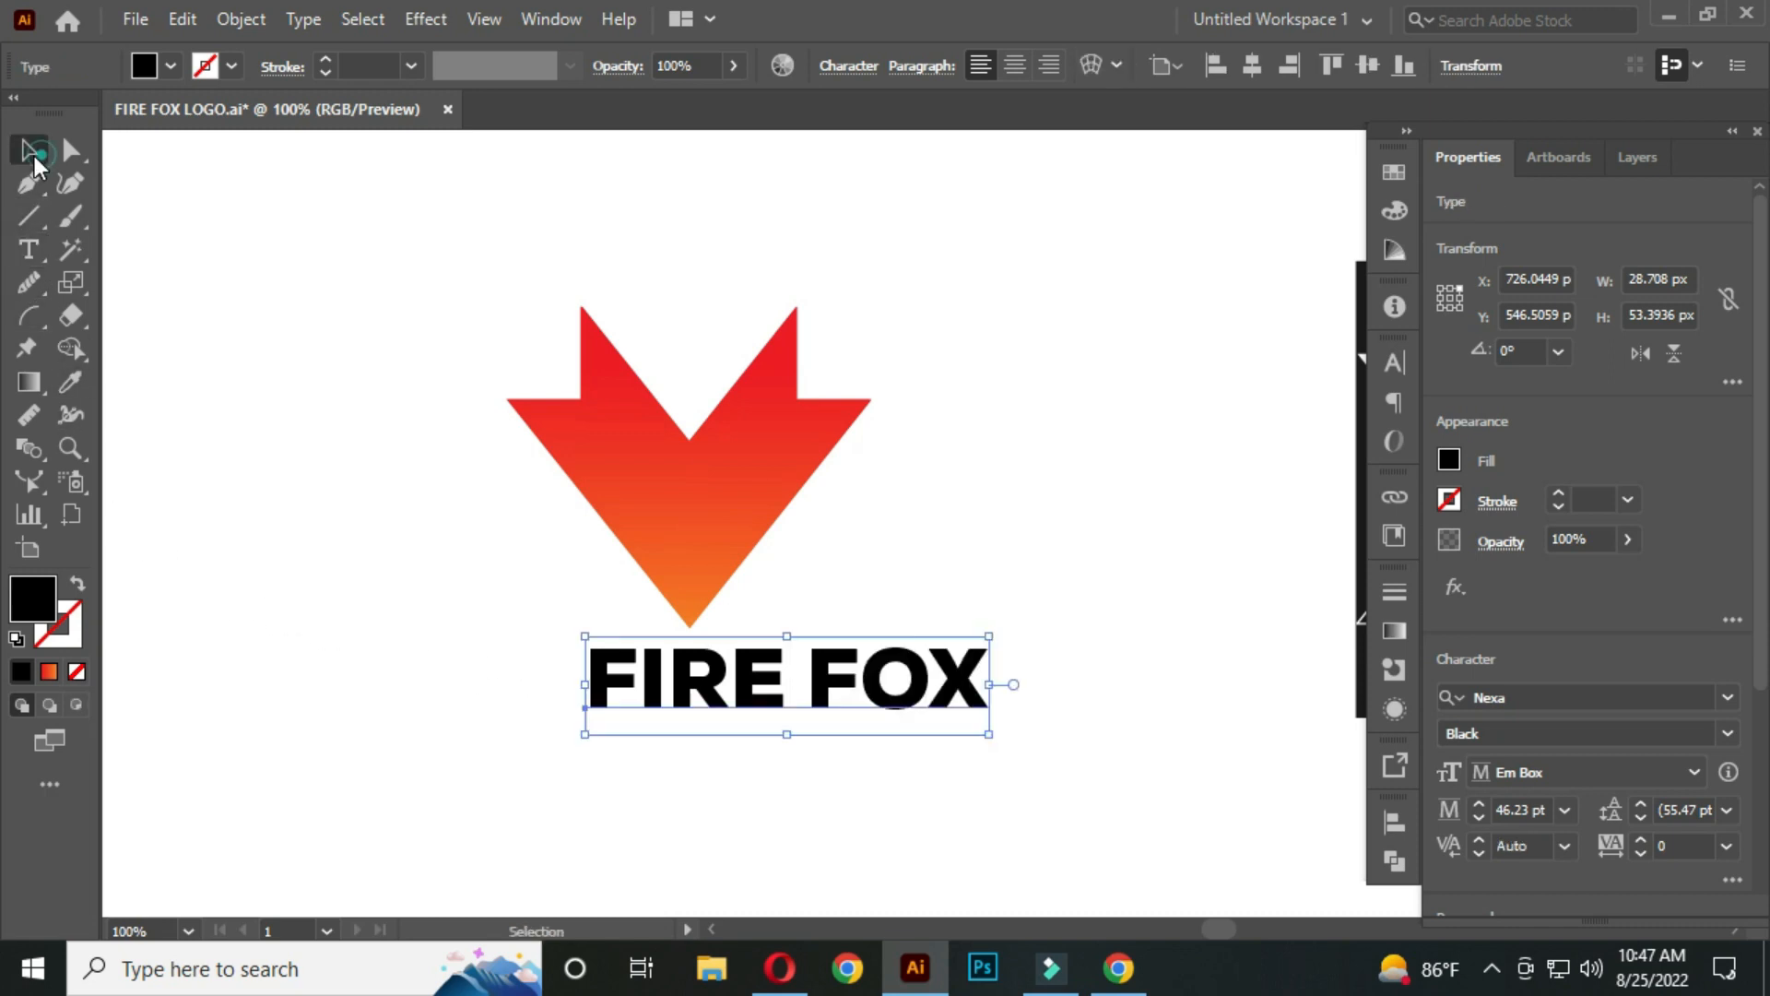
left_click_drag(719, 700, 663, 700)
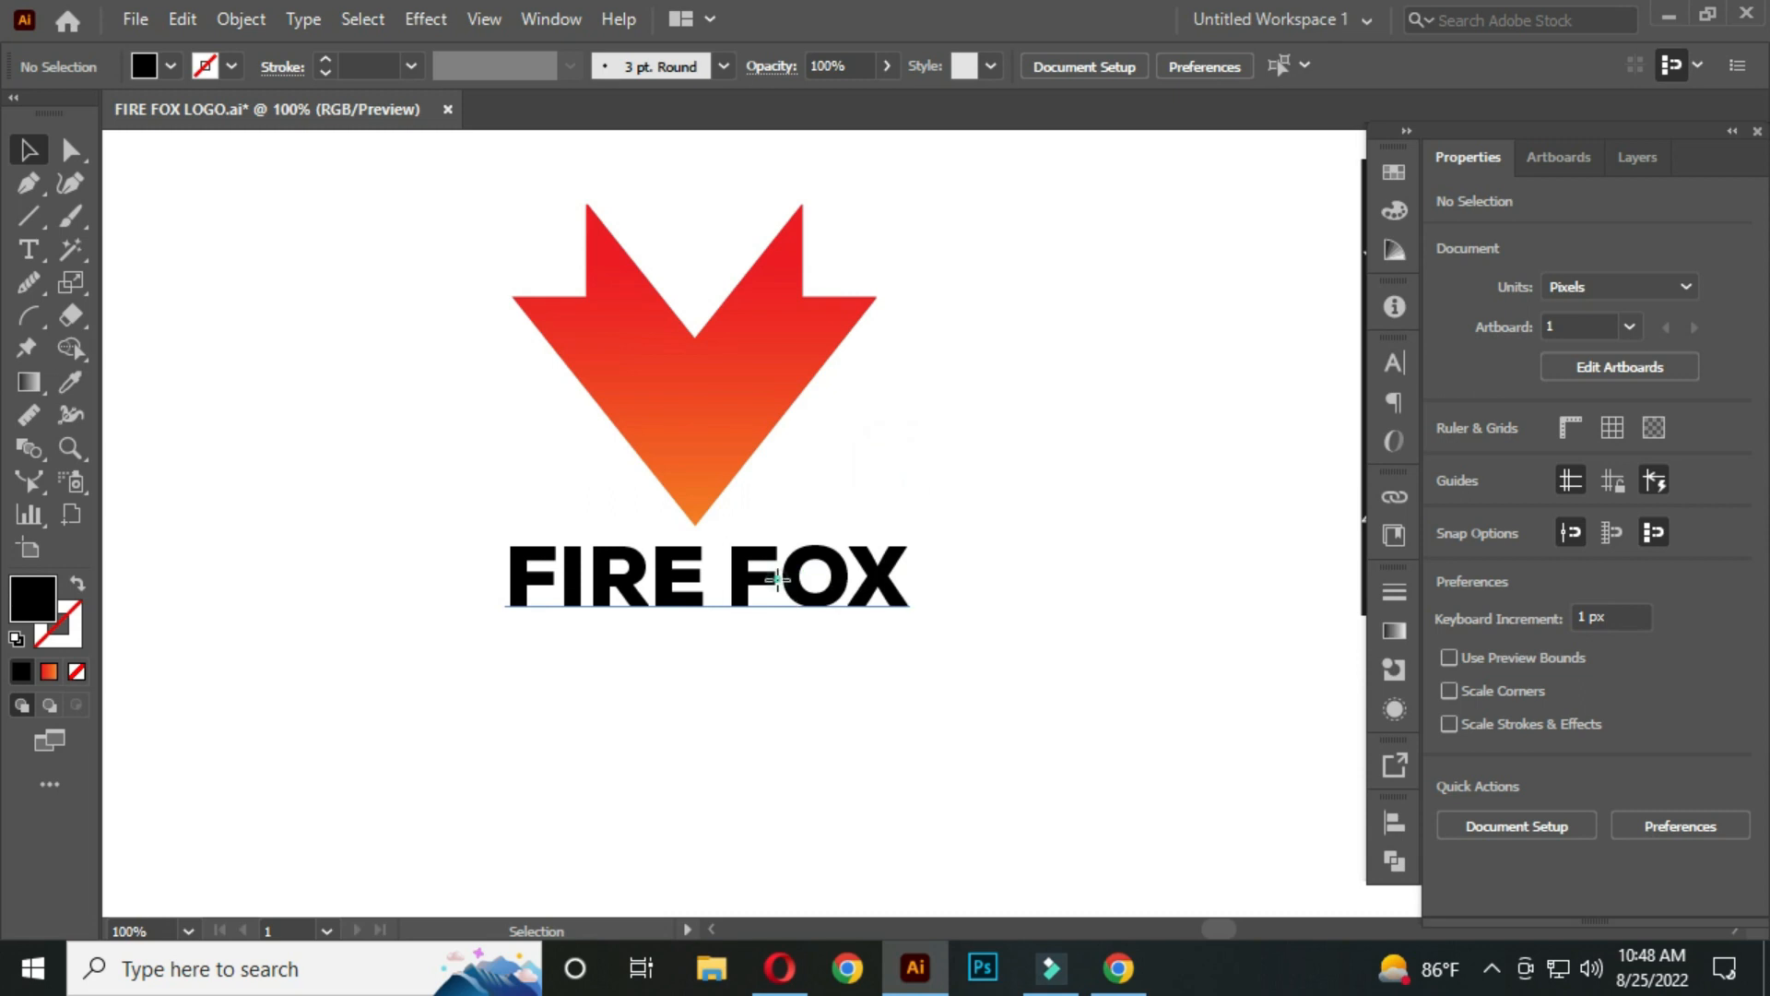
Set the font size of the FIRE FOX text to 46 pt.
left_click(798, 586)
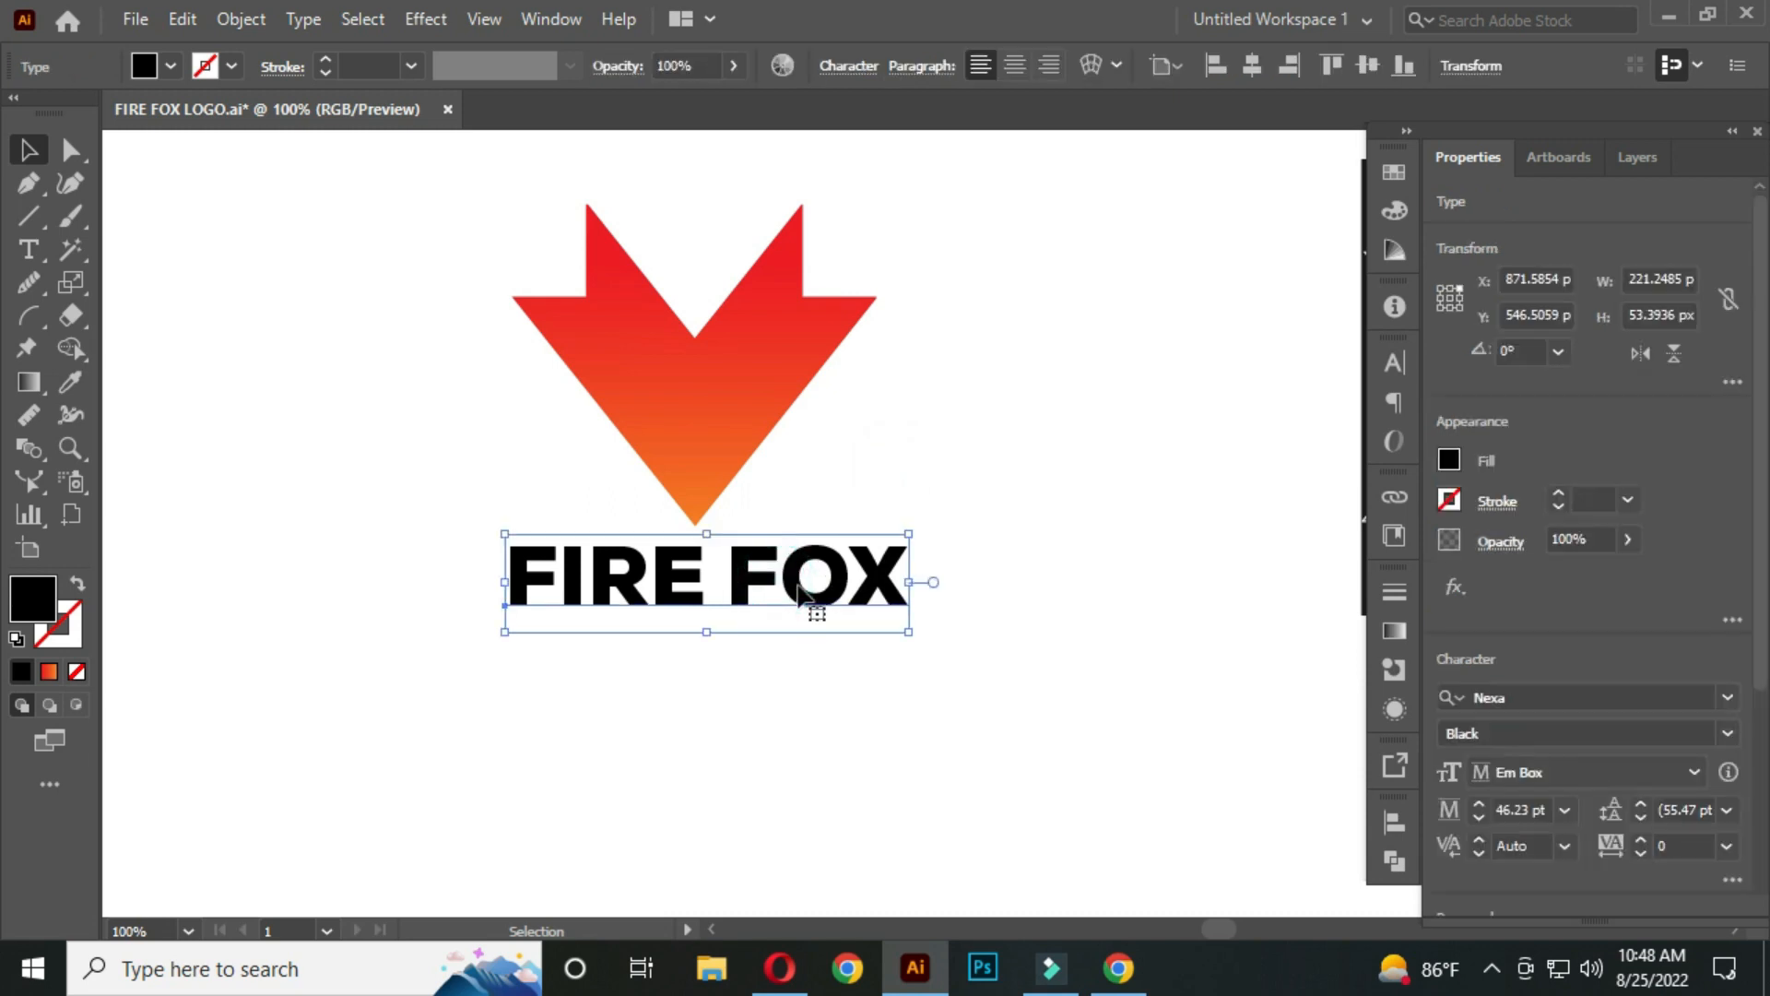
left_click(1519, 809)
type("46")
key("Return")
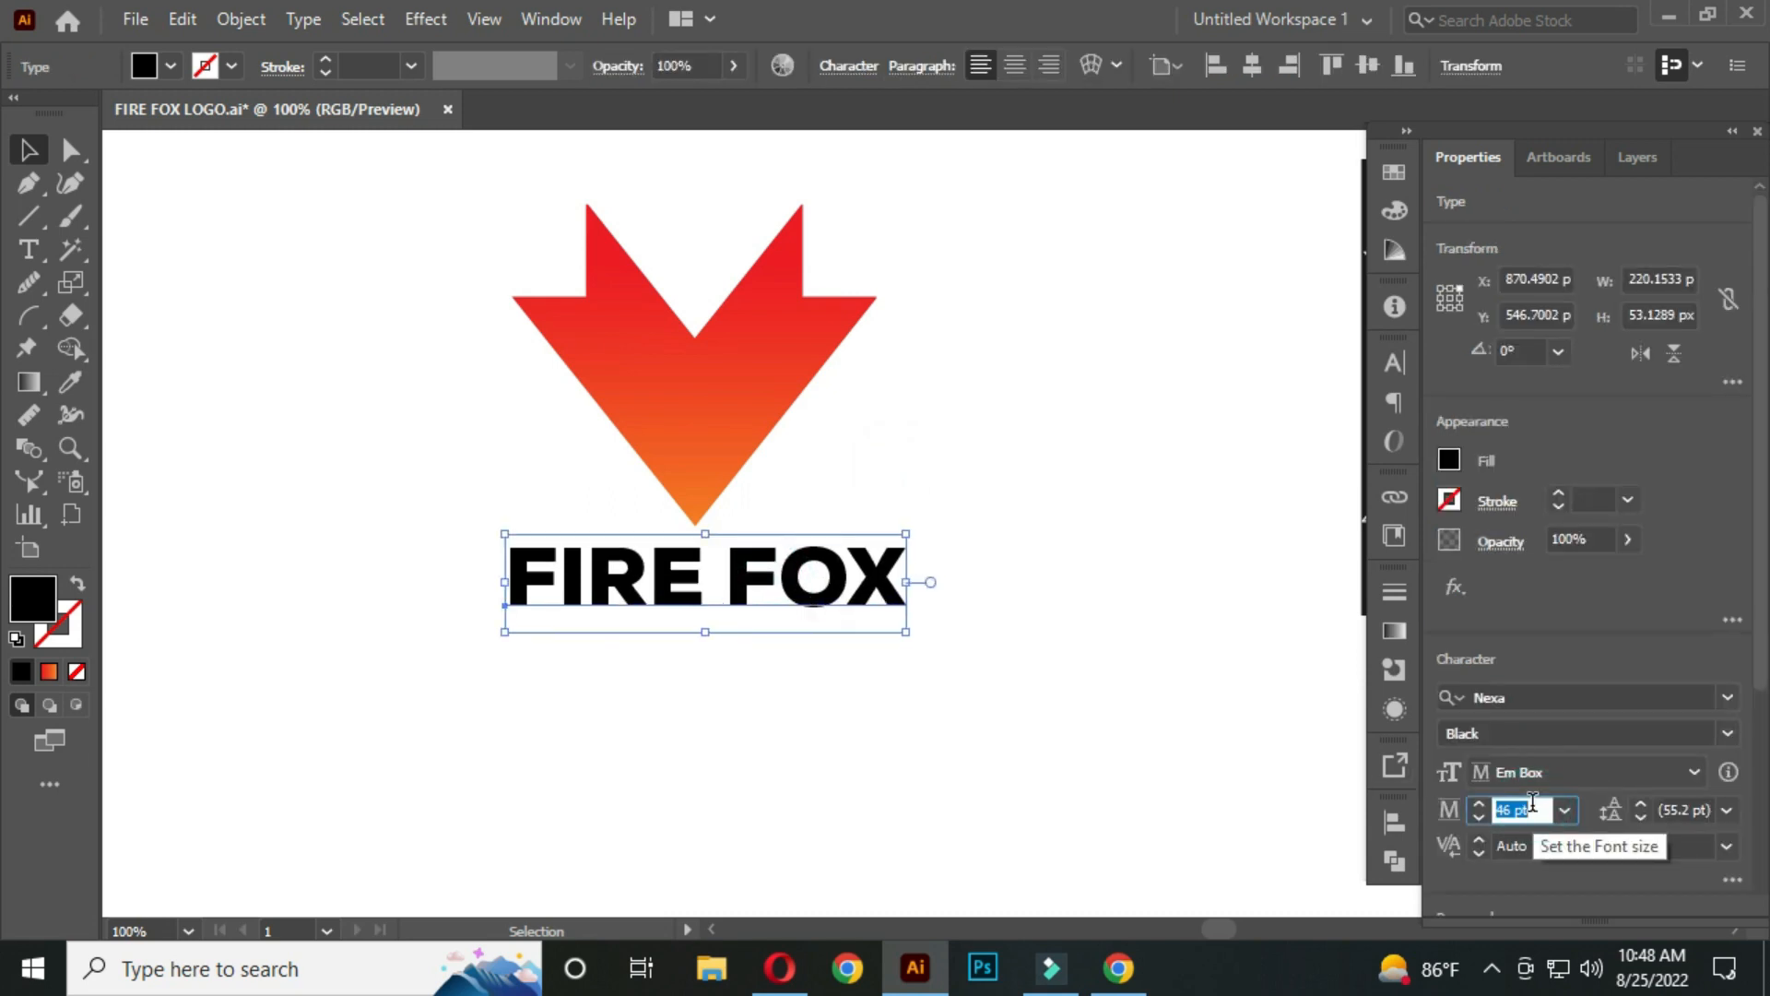
left_click(284, 400)
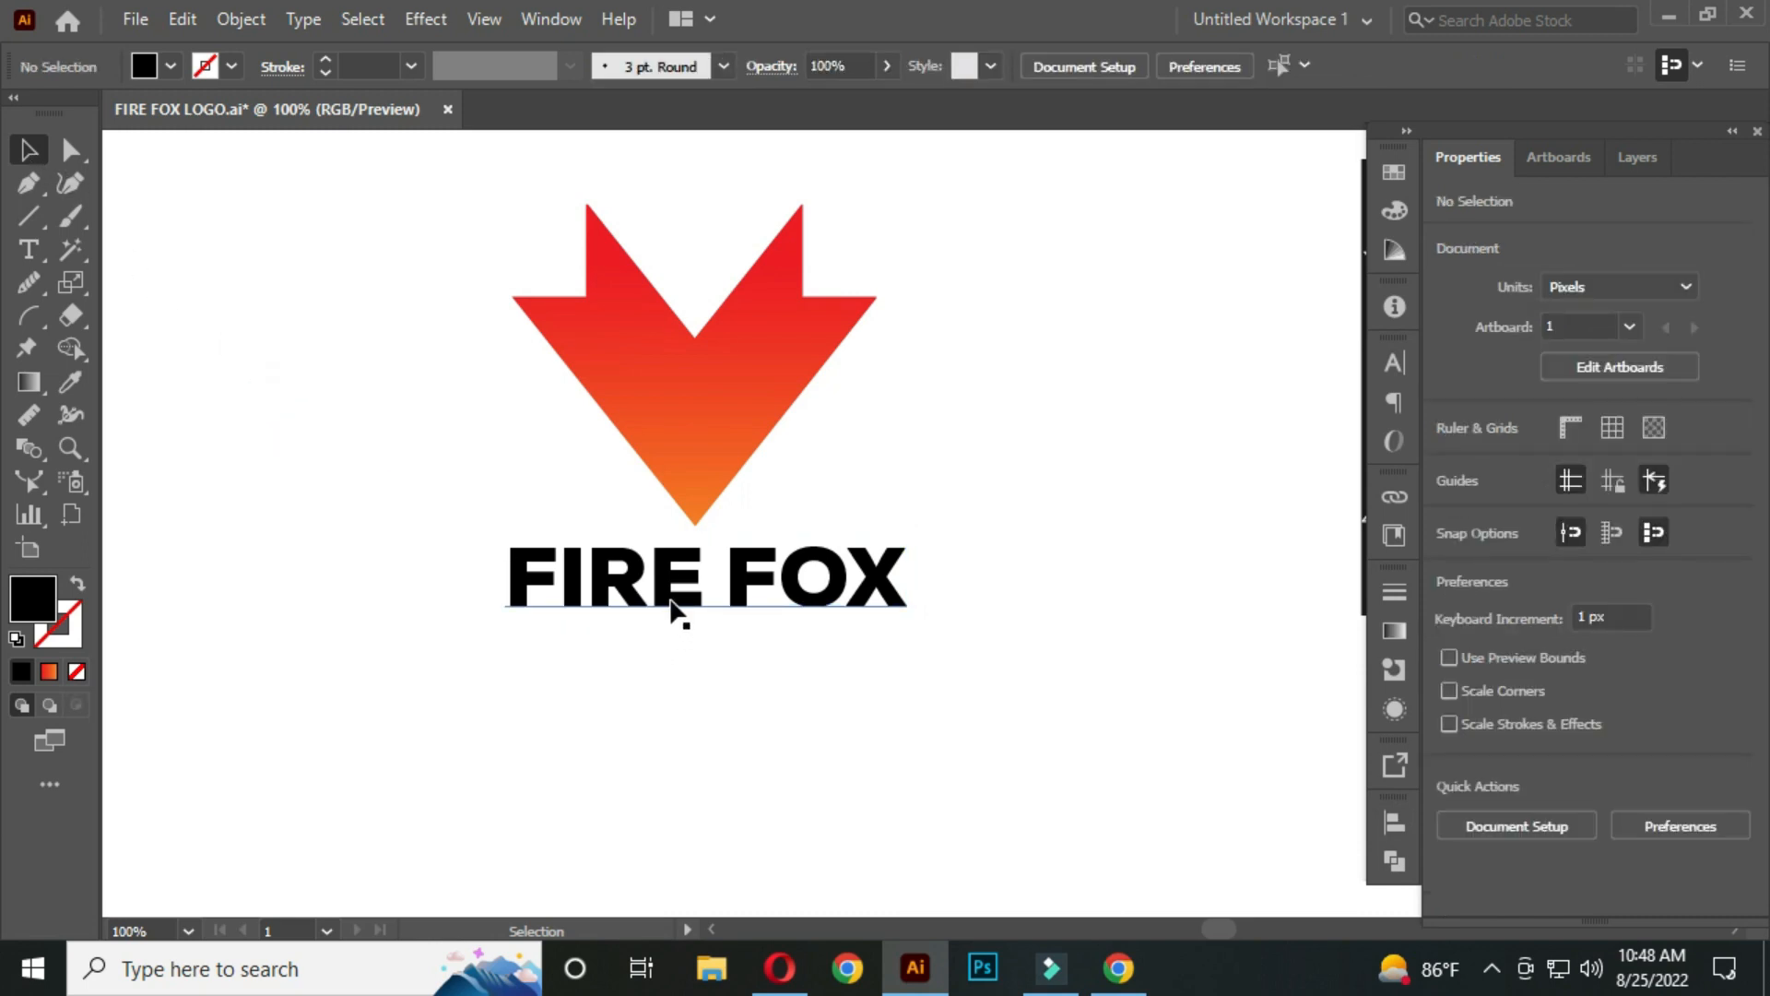
Recolour the word FIRE in the FIRE FOX text by sampling the solid orange square with the Eyedropper.
left_click_drag(688, 558, 702, 593)
double_click(724, 621)
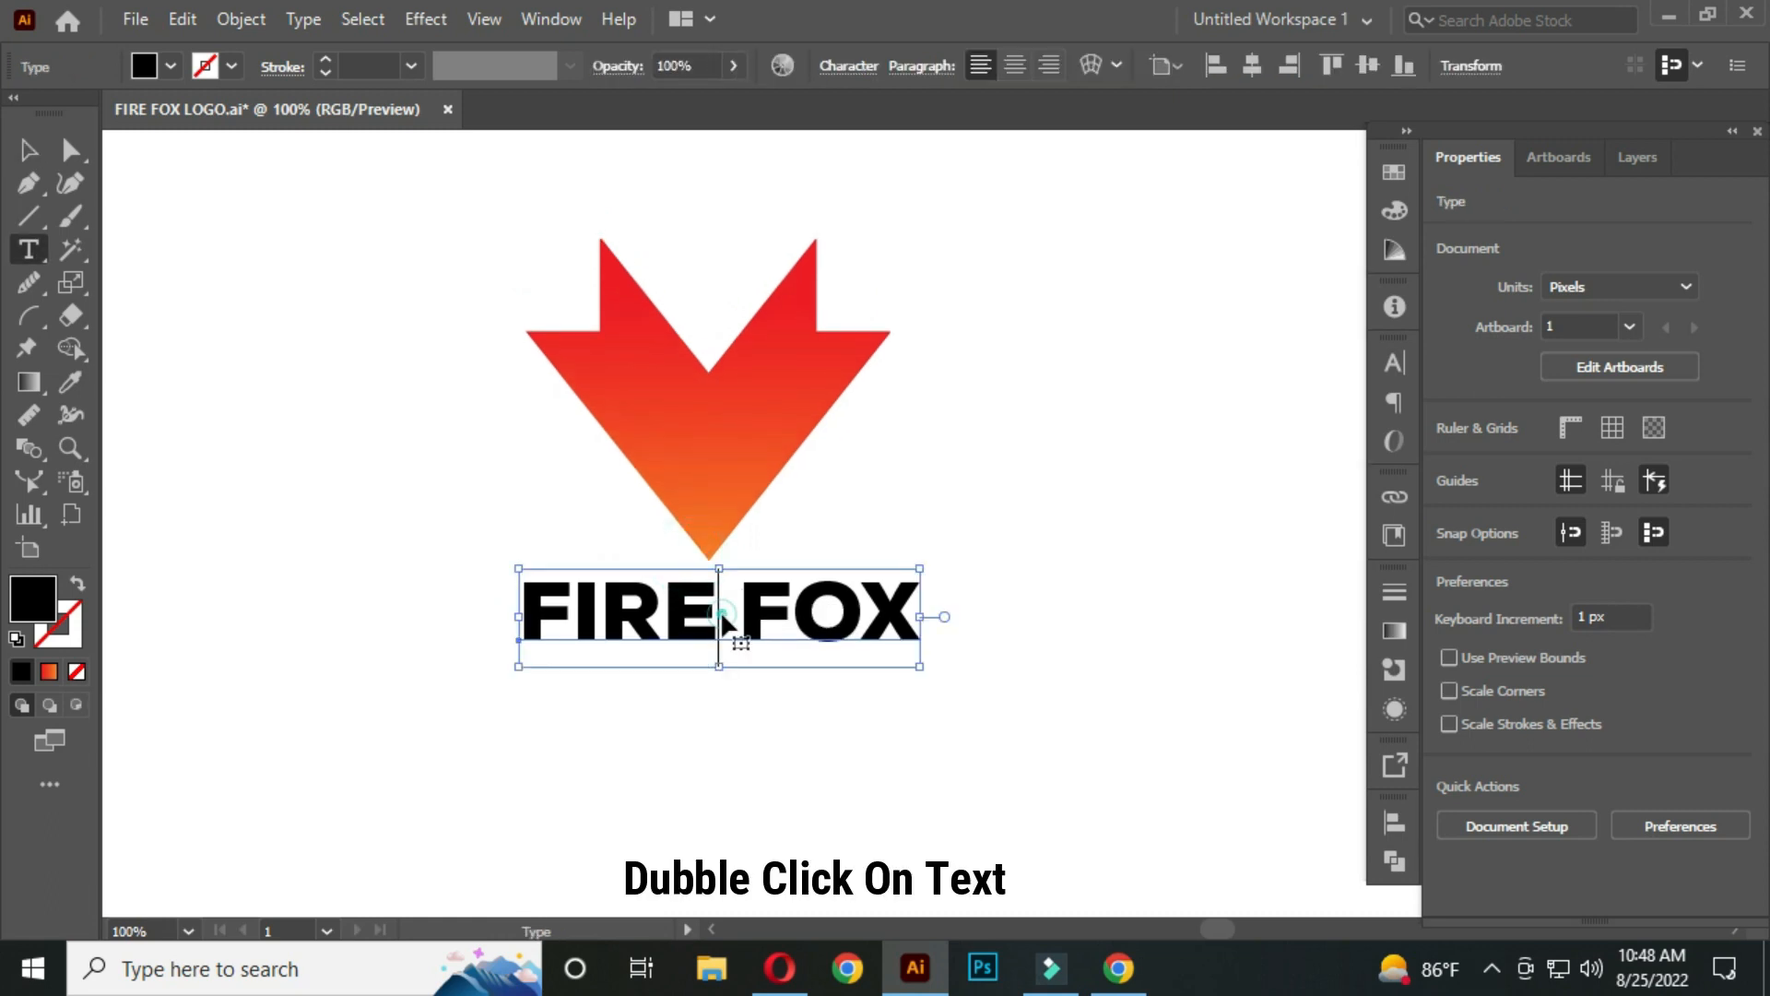
scroll(721, 610, "down", 1)
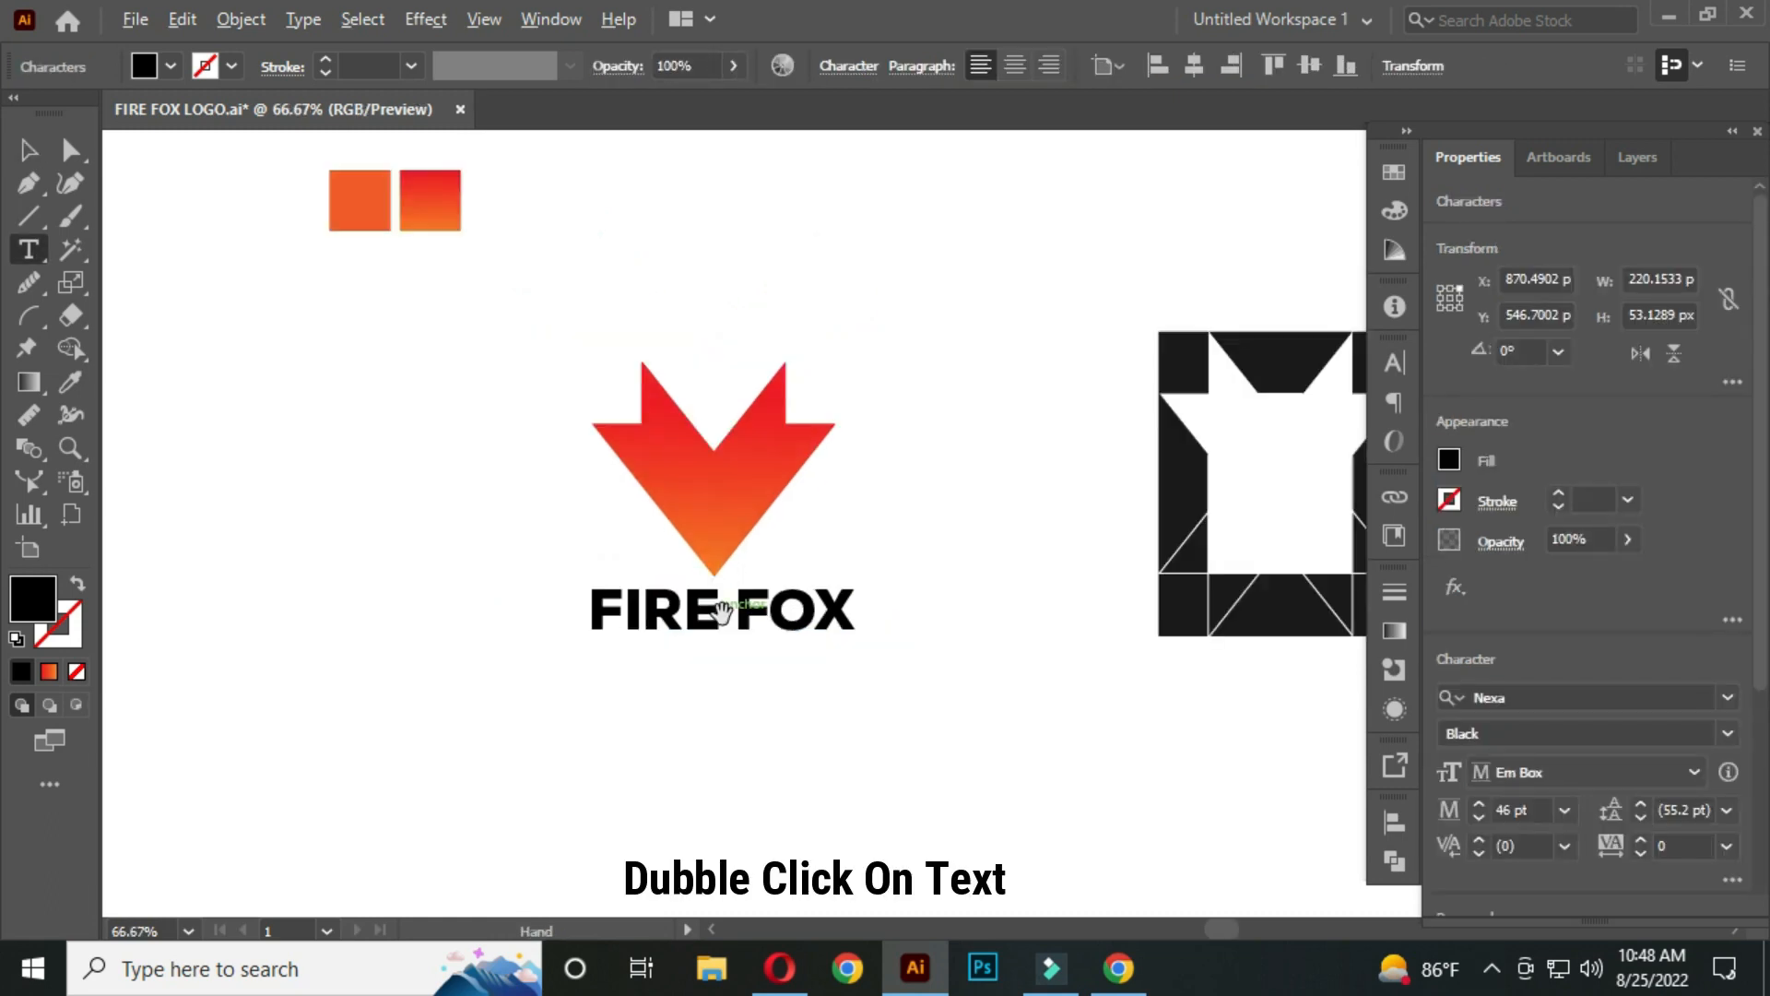
left_click_drag(722, 611, 588, 623)
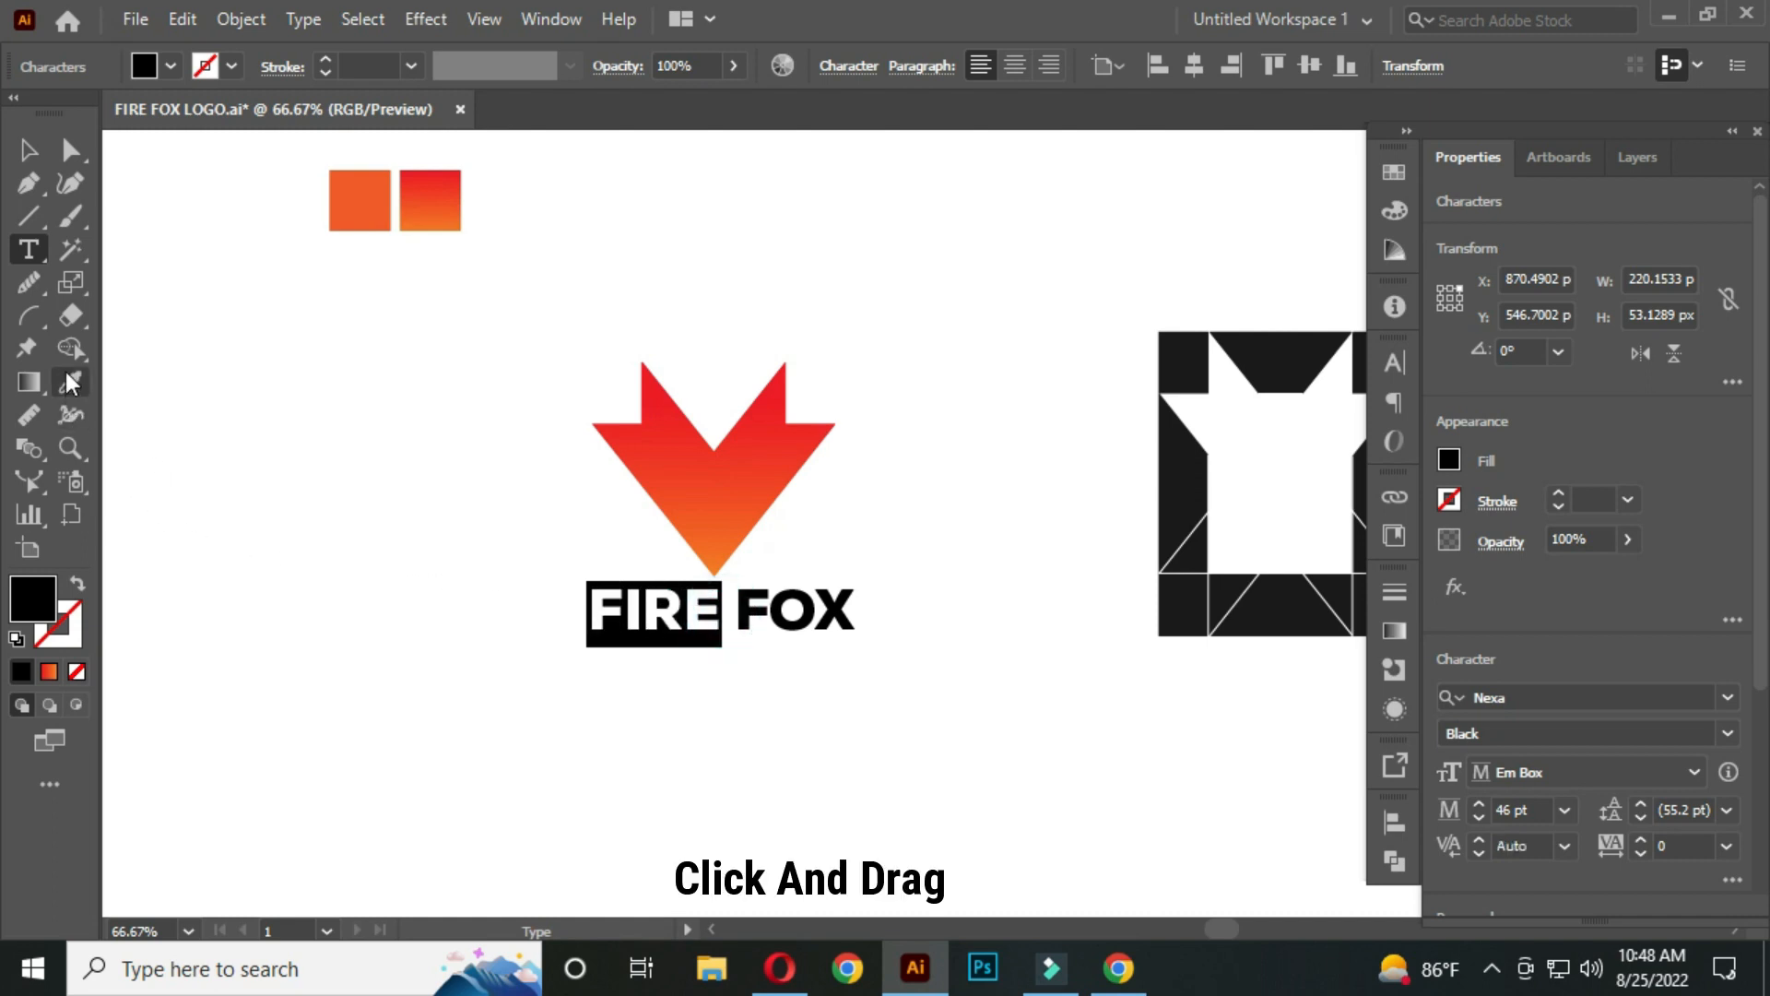
left_click(69, 381)
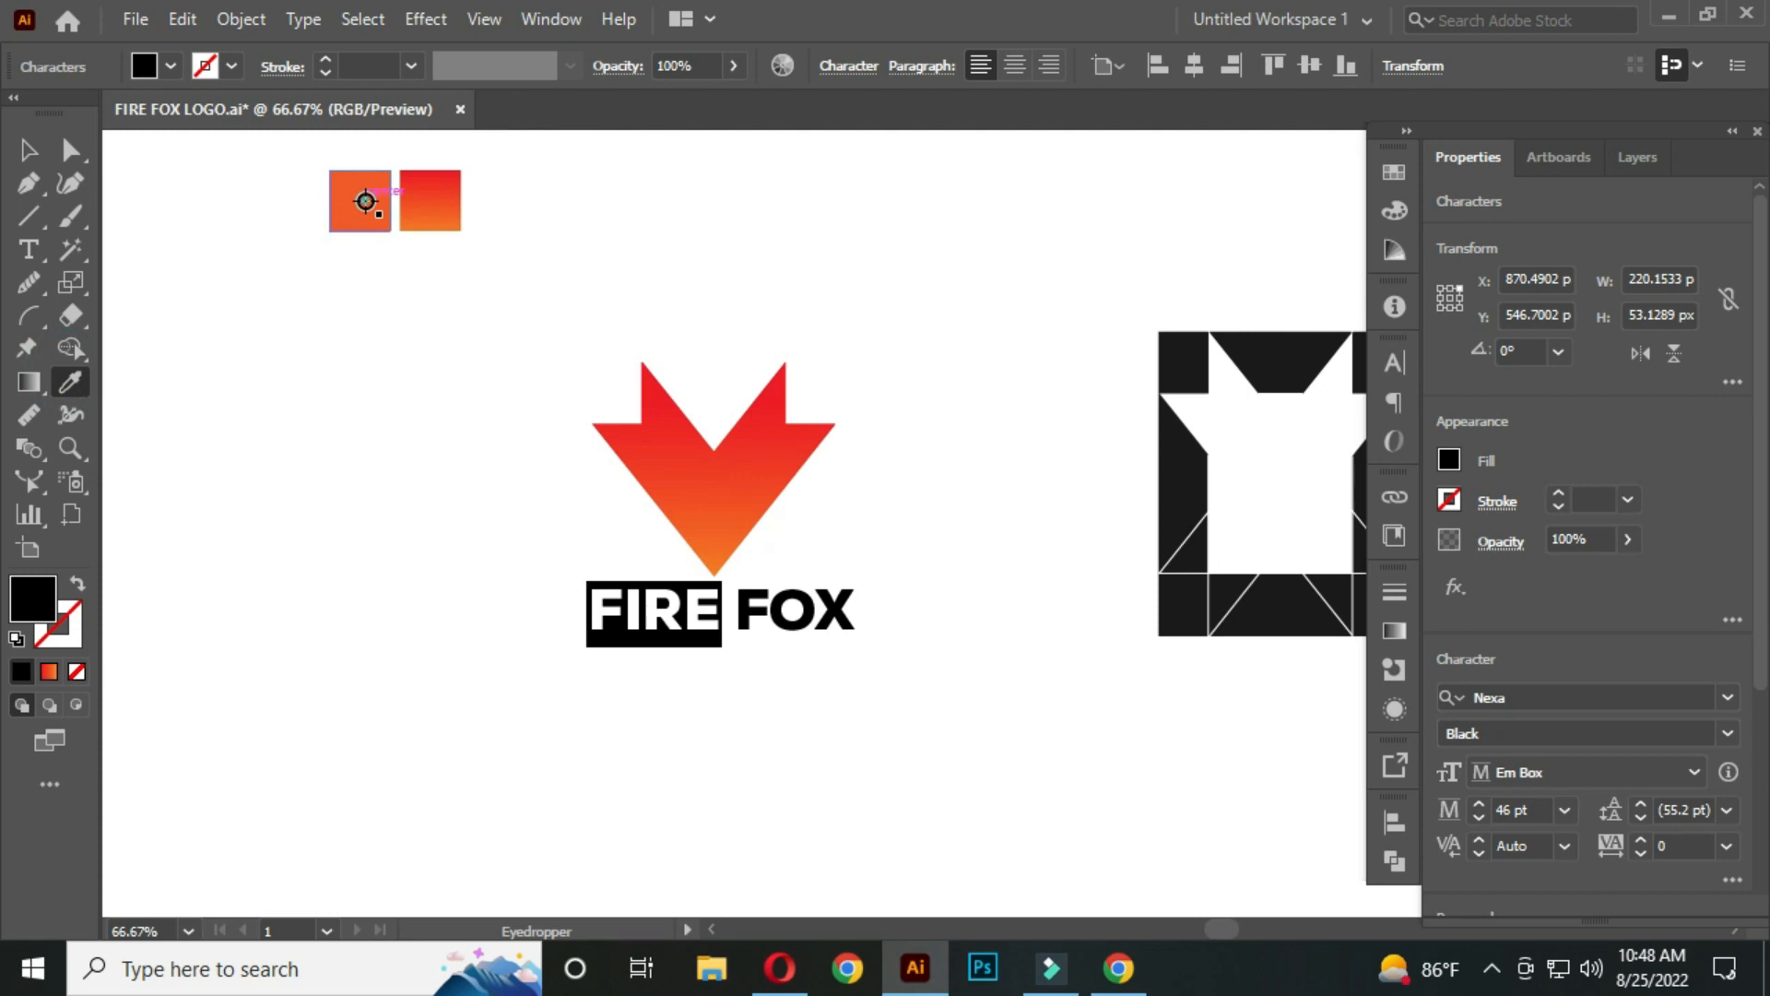
left_click(353, 206)
left_click(28, 150)
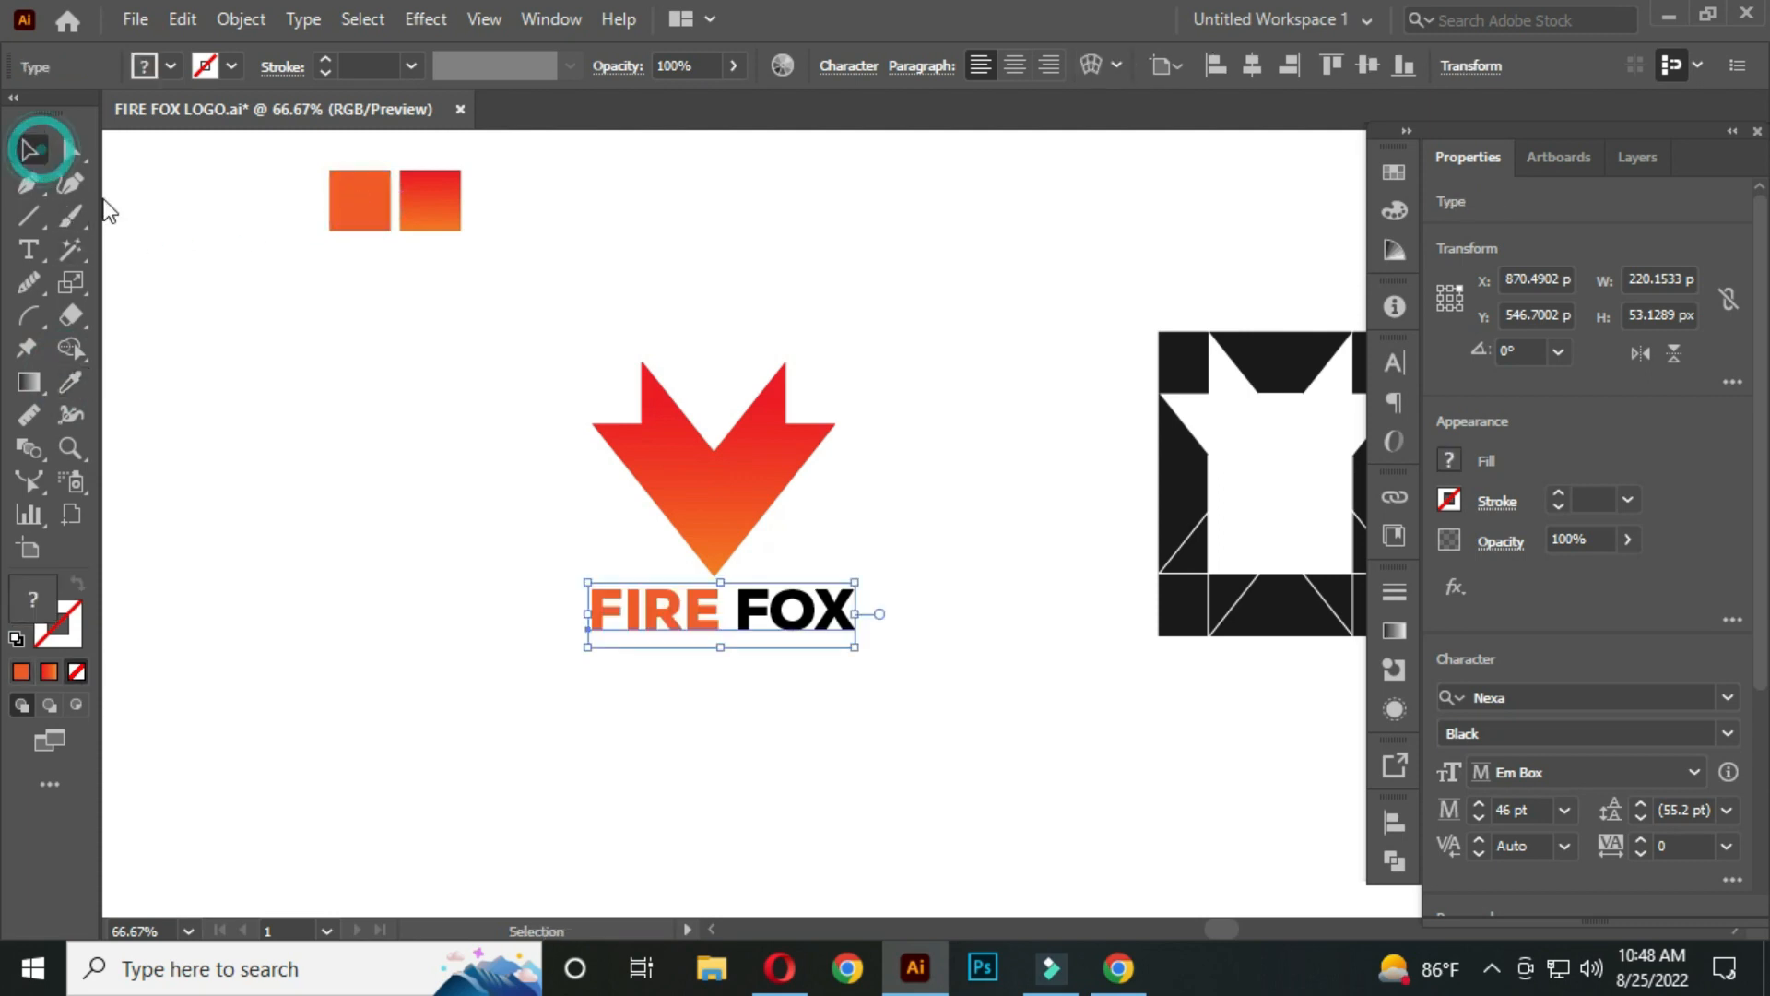
left_click(478, 523)
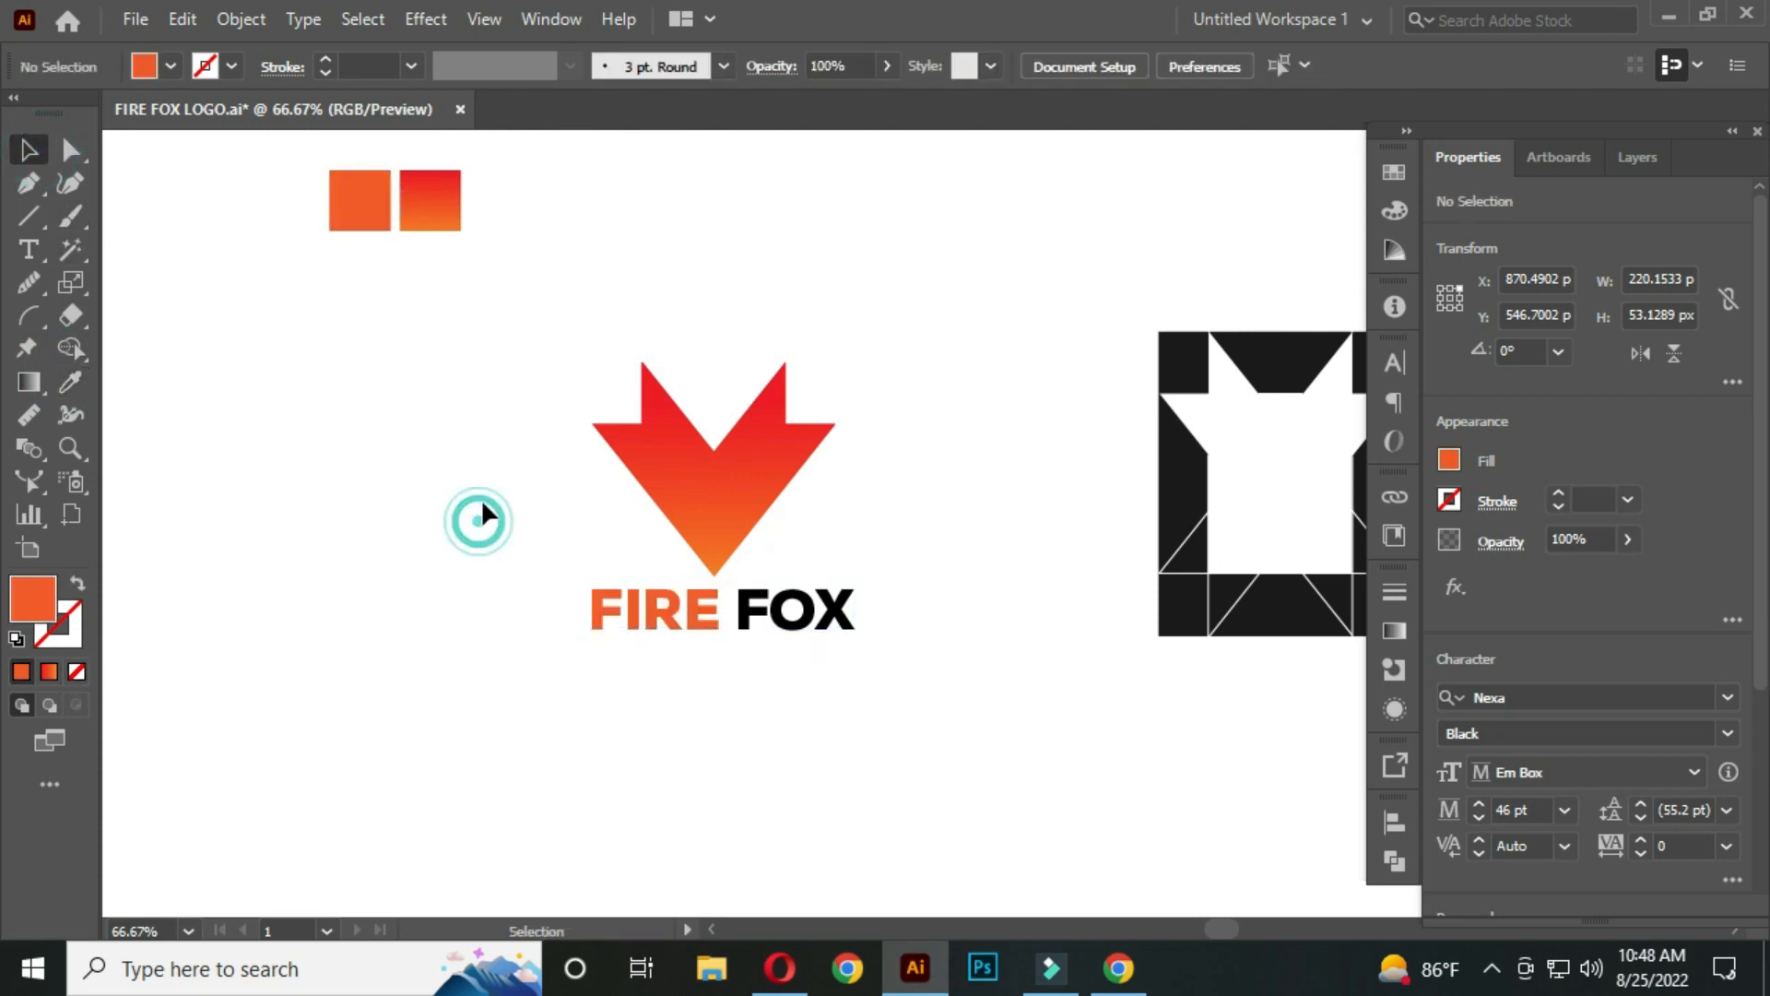
Set the fill of the word FOX to near-black 191818.
double_click(748, 619)
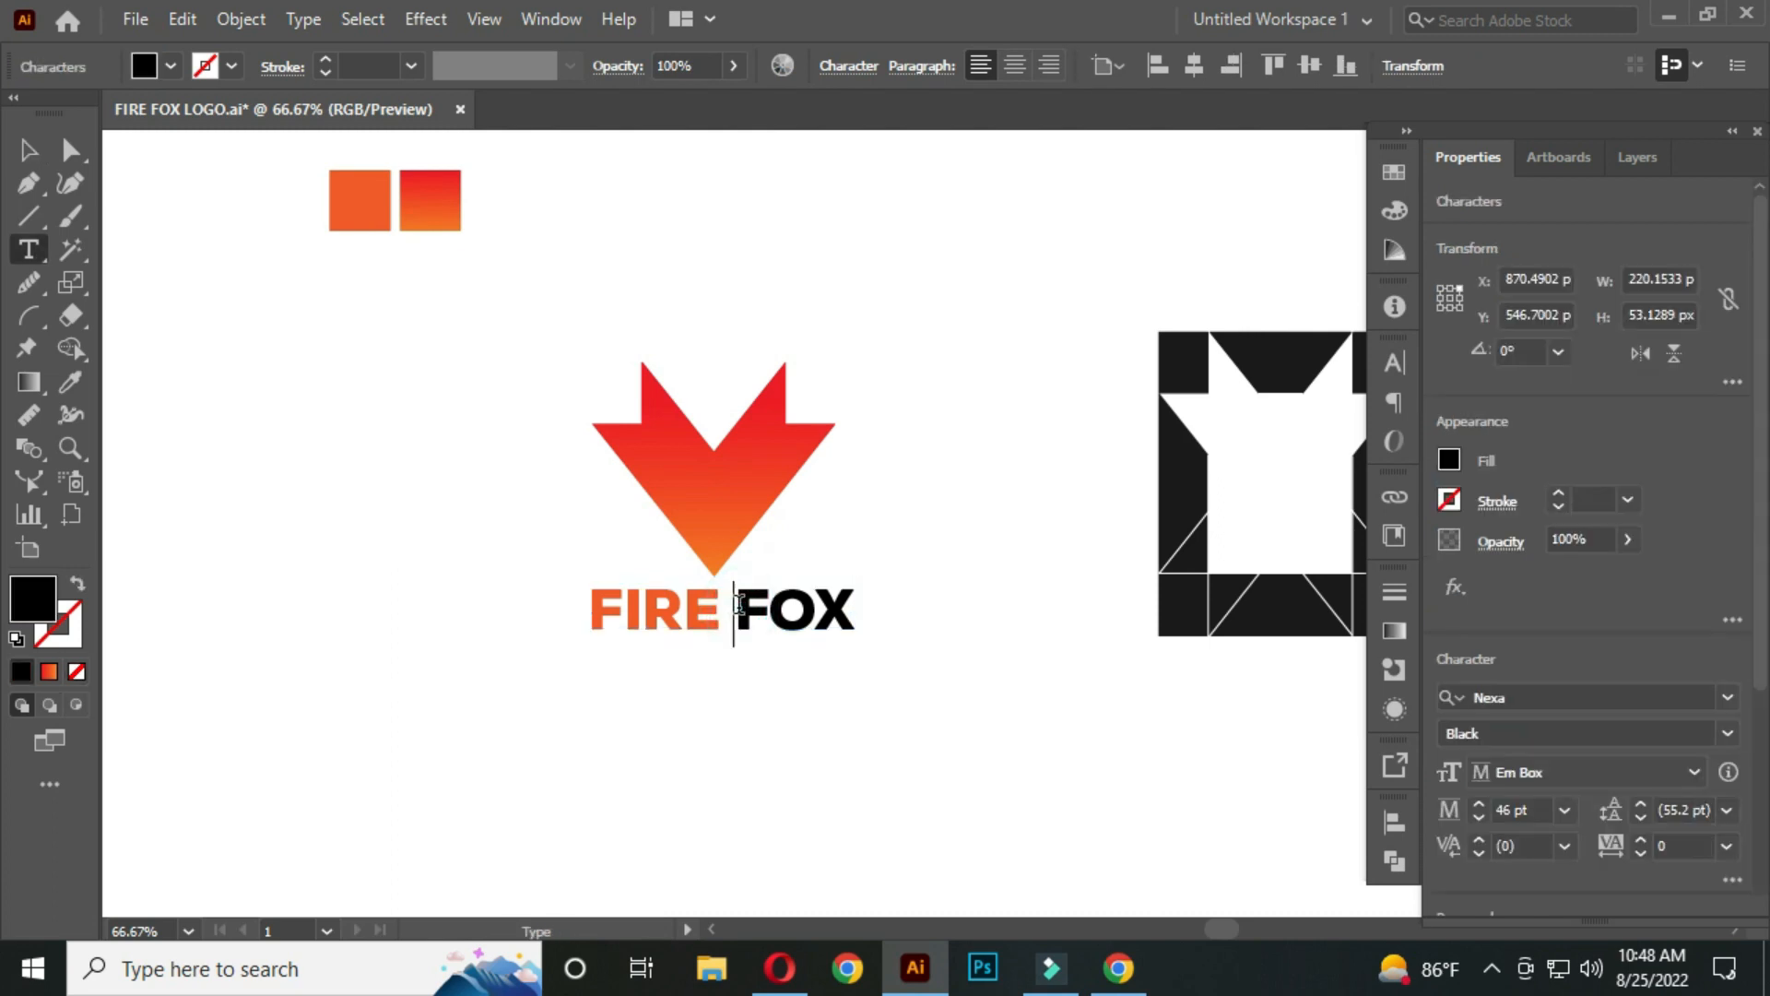
left_click_drag(735, 610, 866, 620)
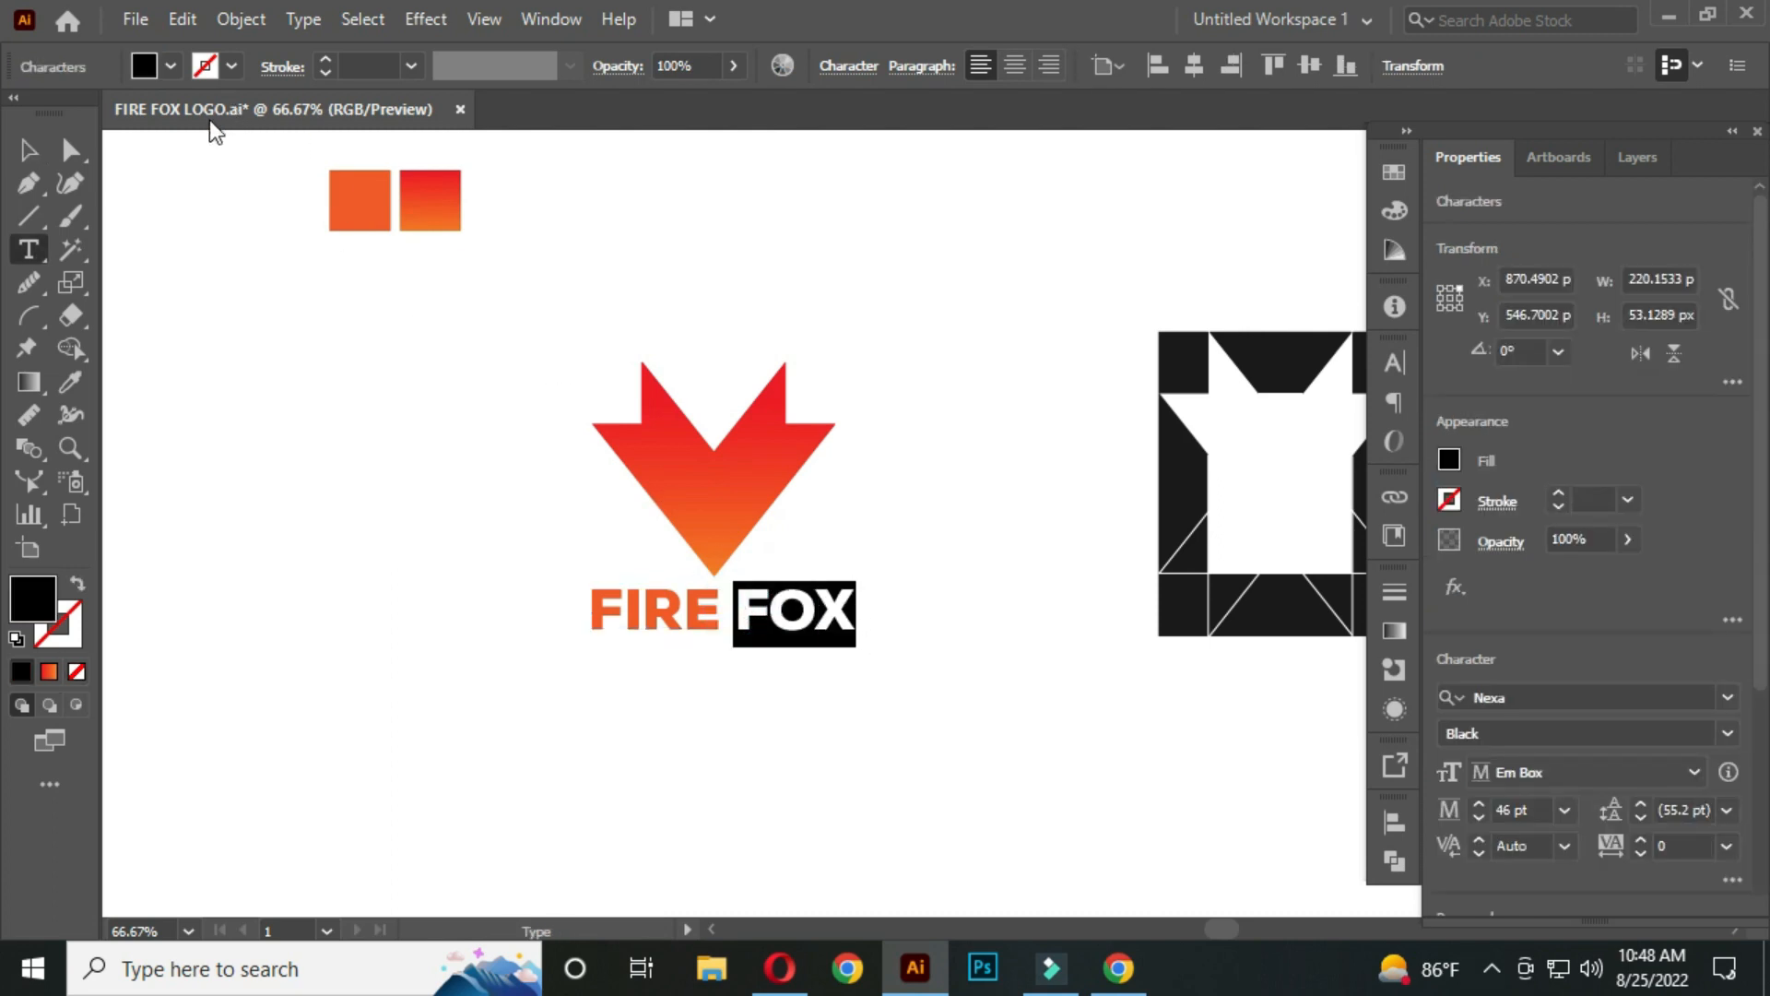
double_click(37, 605)
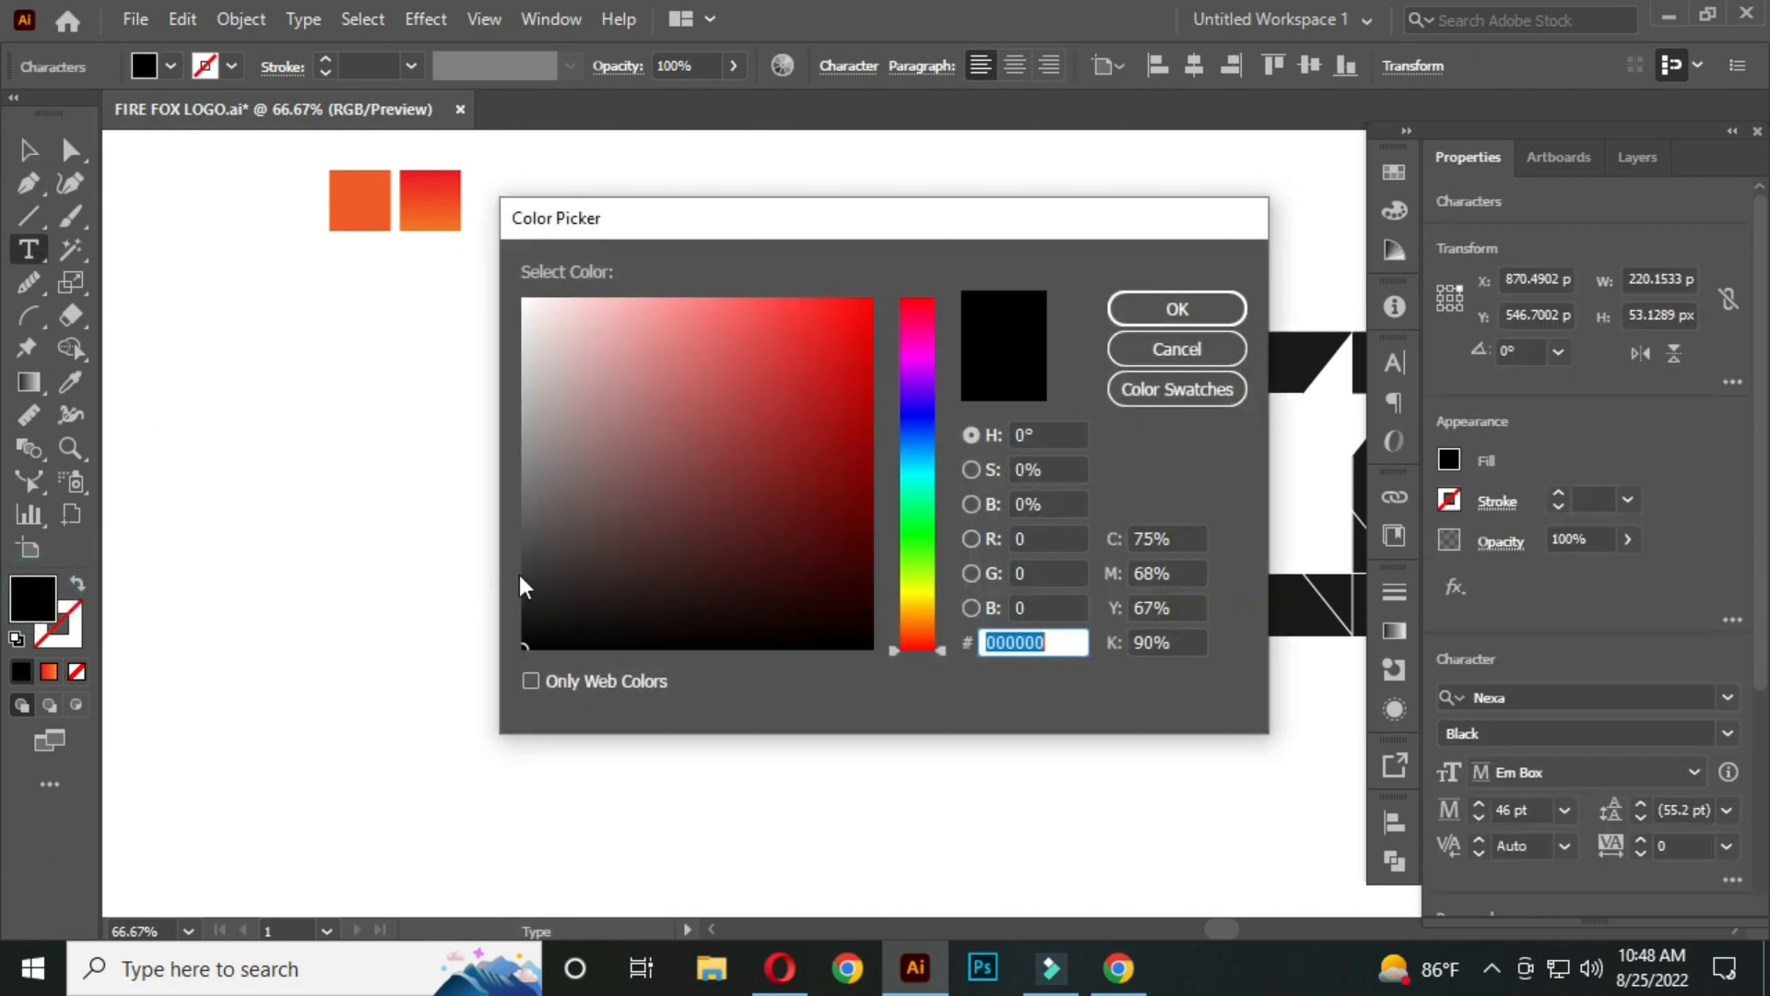
left_click_drag(538, 624, 534, 609)
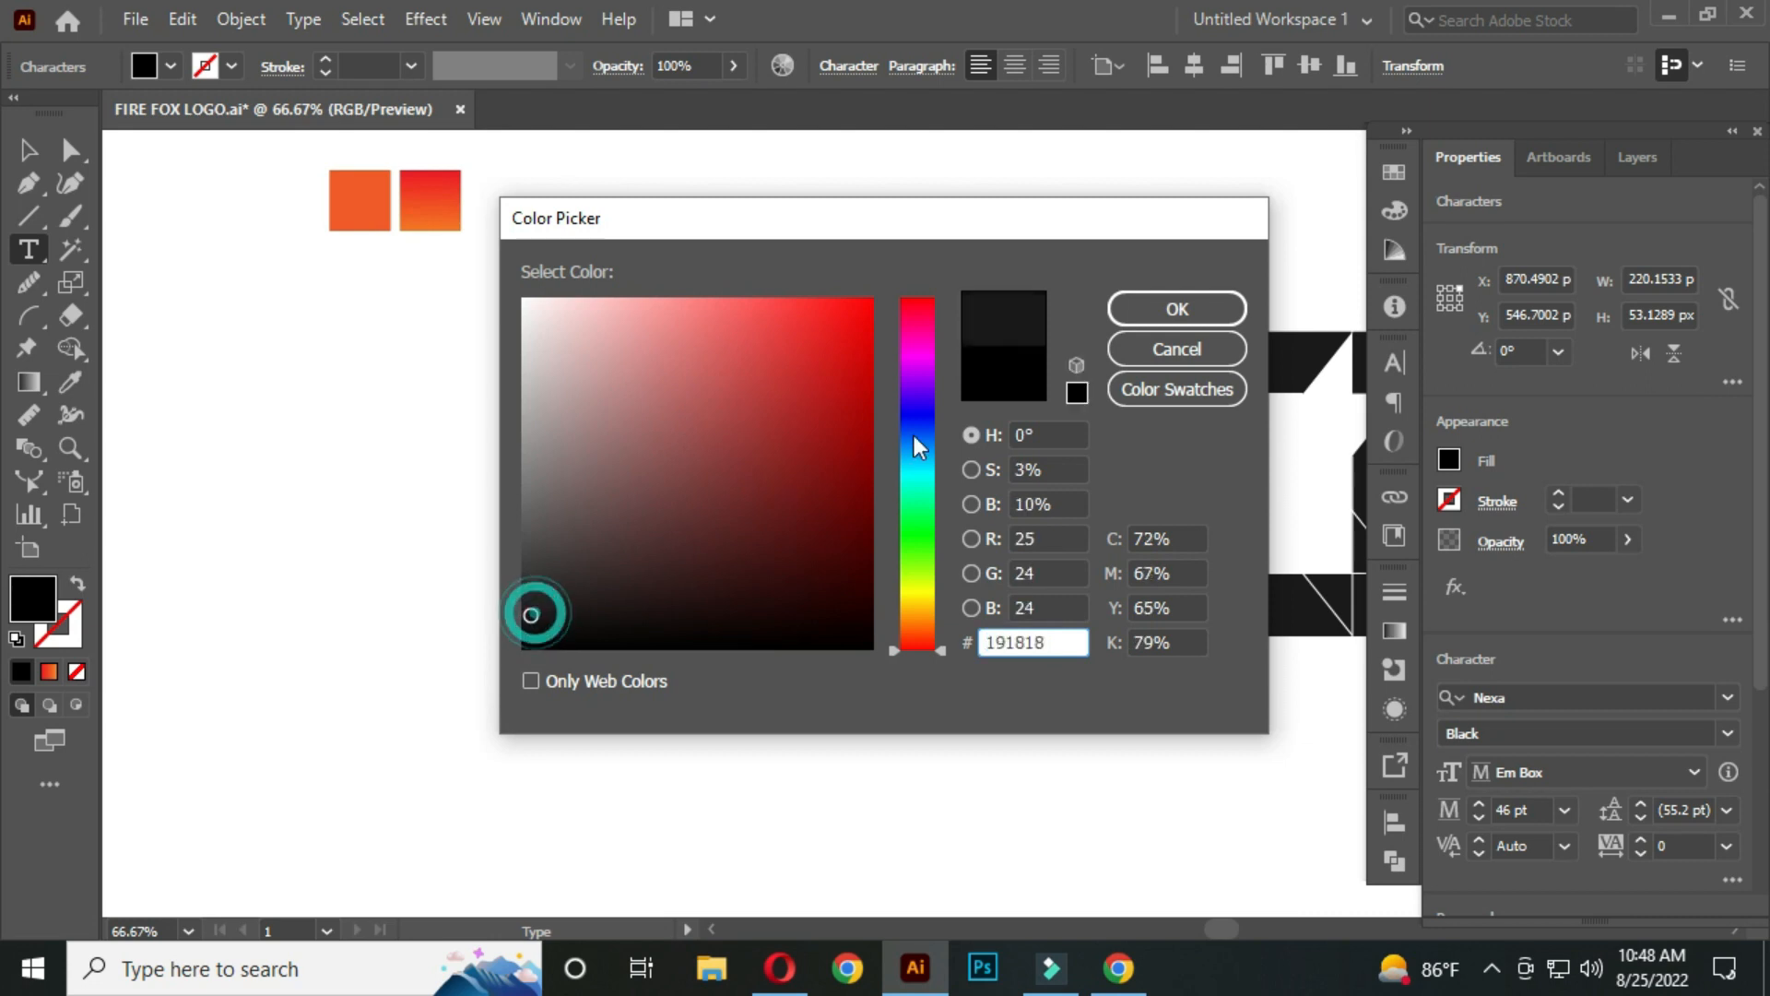
left_click(1132, 307)
left_click(28, 150)
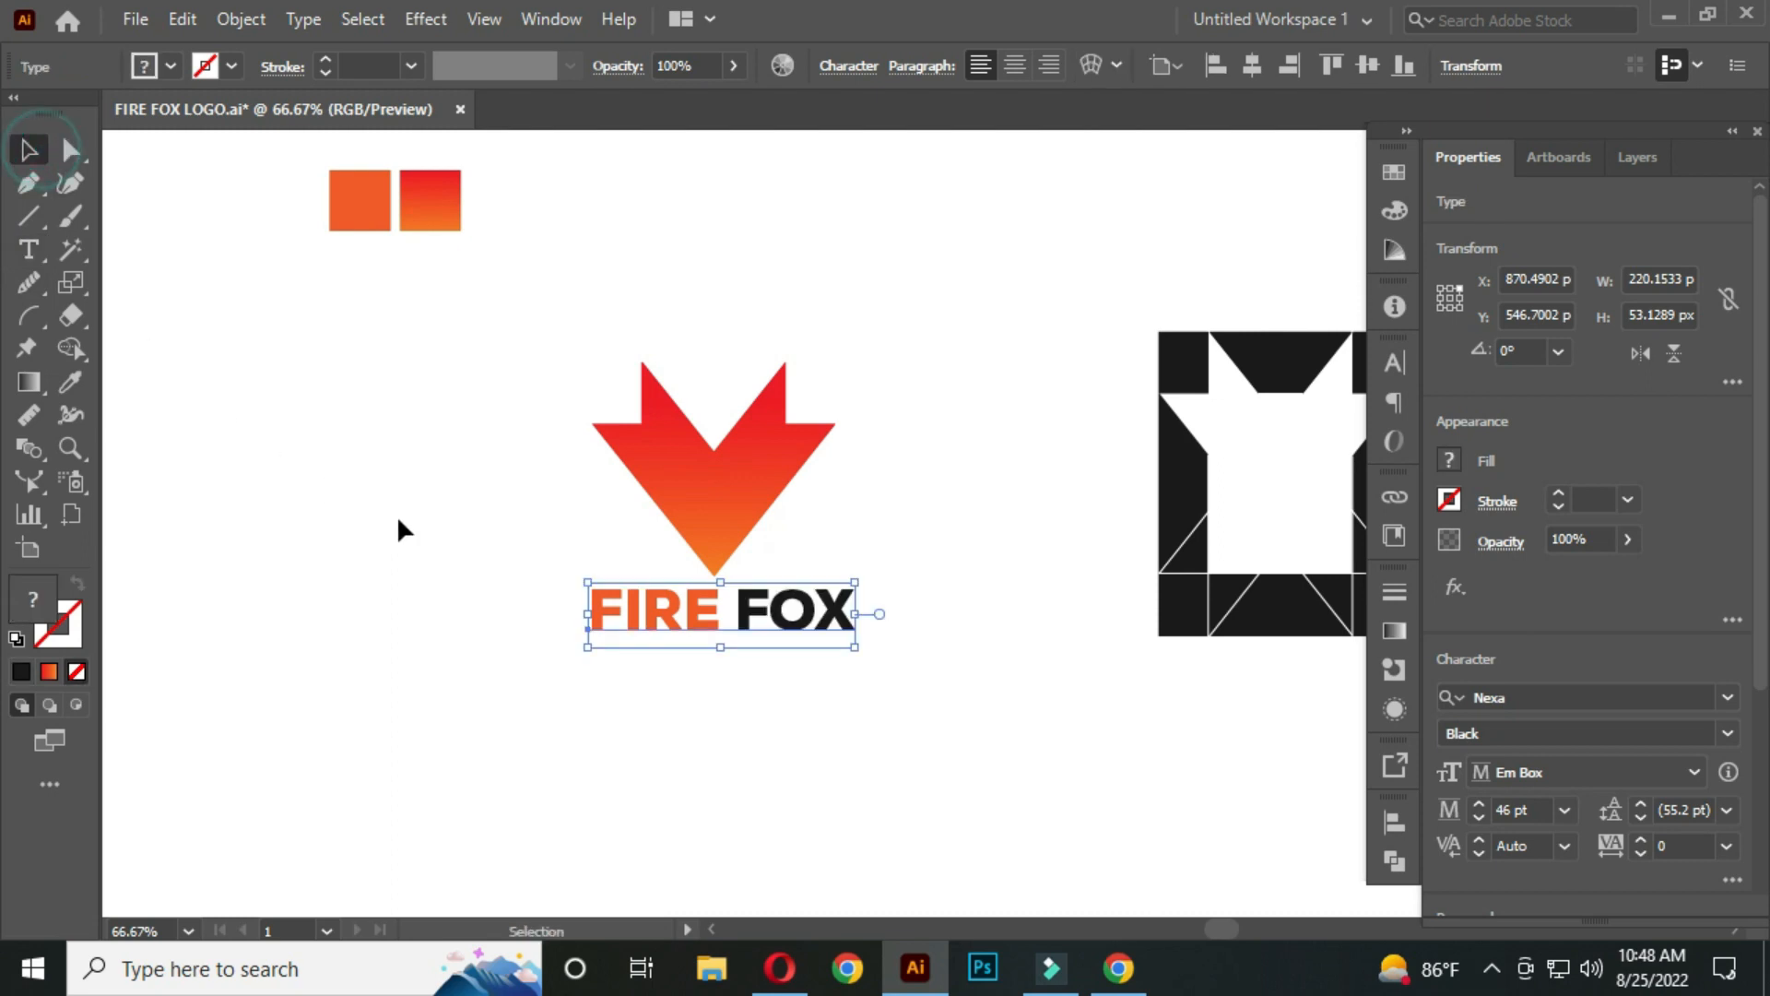
left_click(427, 528)
Add the text THE FOX KING below the FIRE FOX text and align its start with the letter F of FIRE.
left_click_drag(651, 640, 693, 646)
key("ctrl+1")
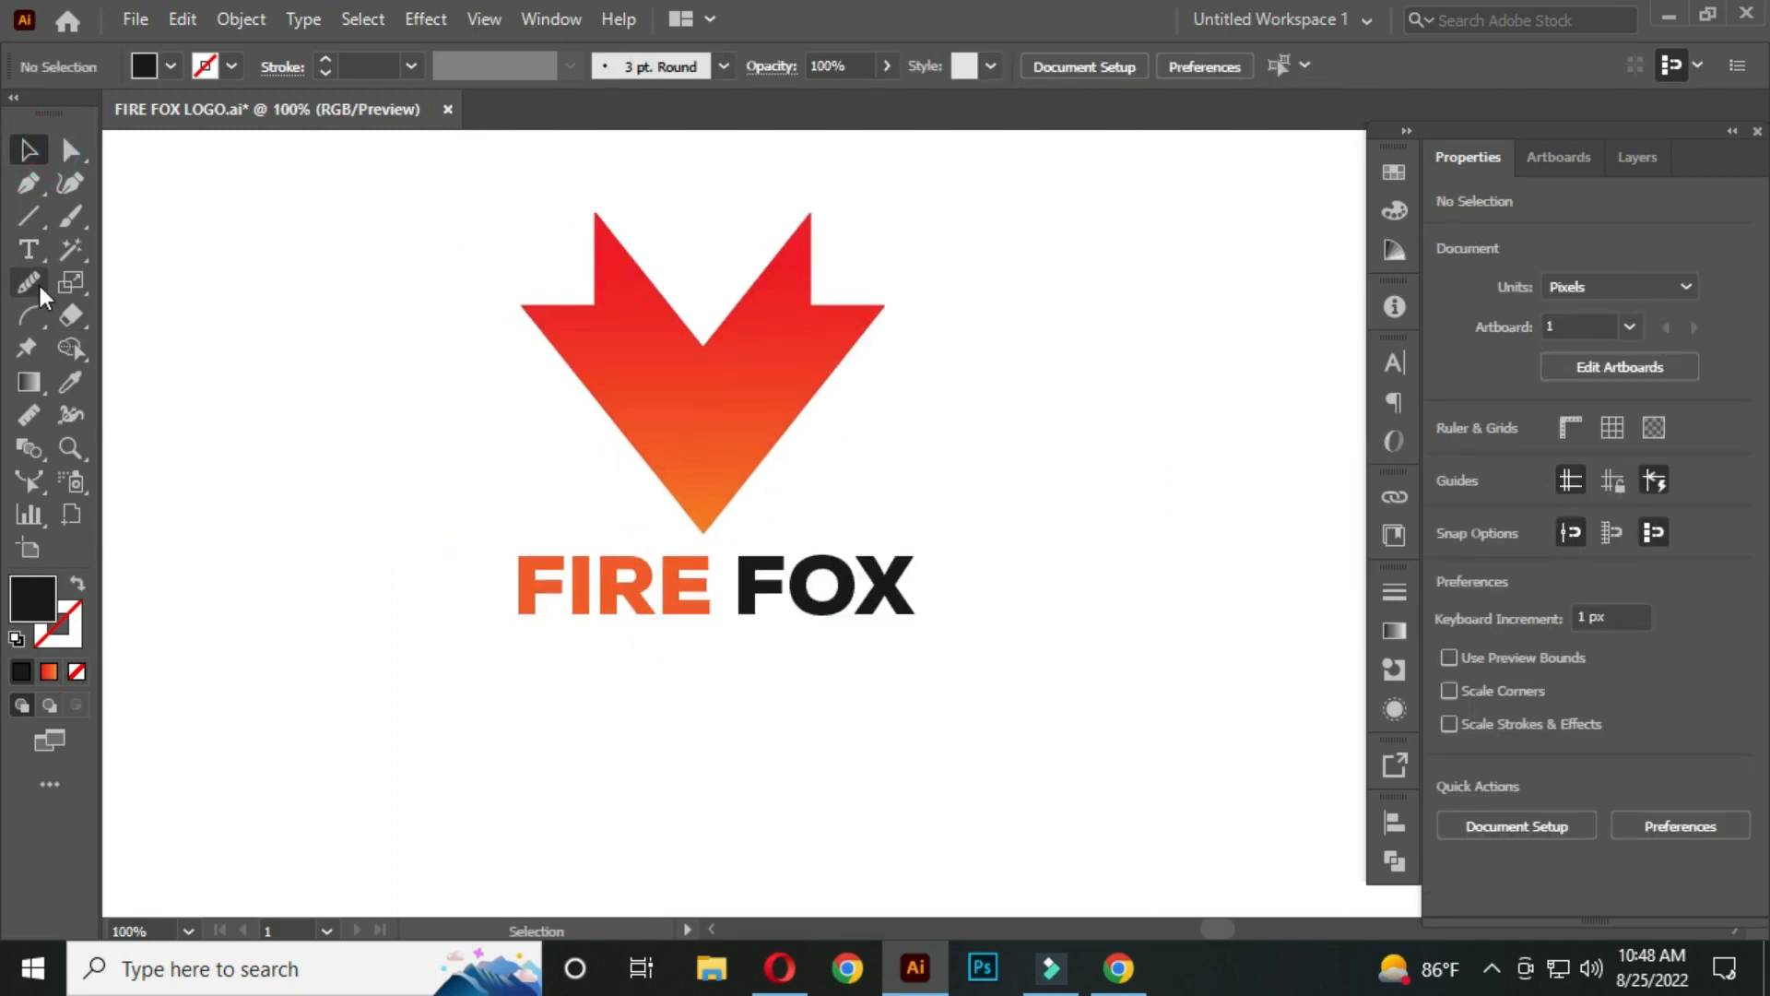
right_click(35, 250)
left_click(142, 245)
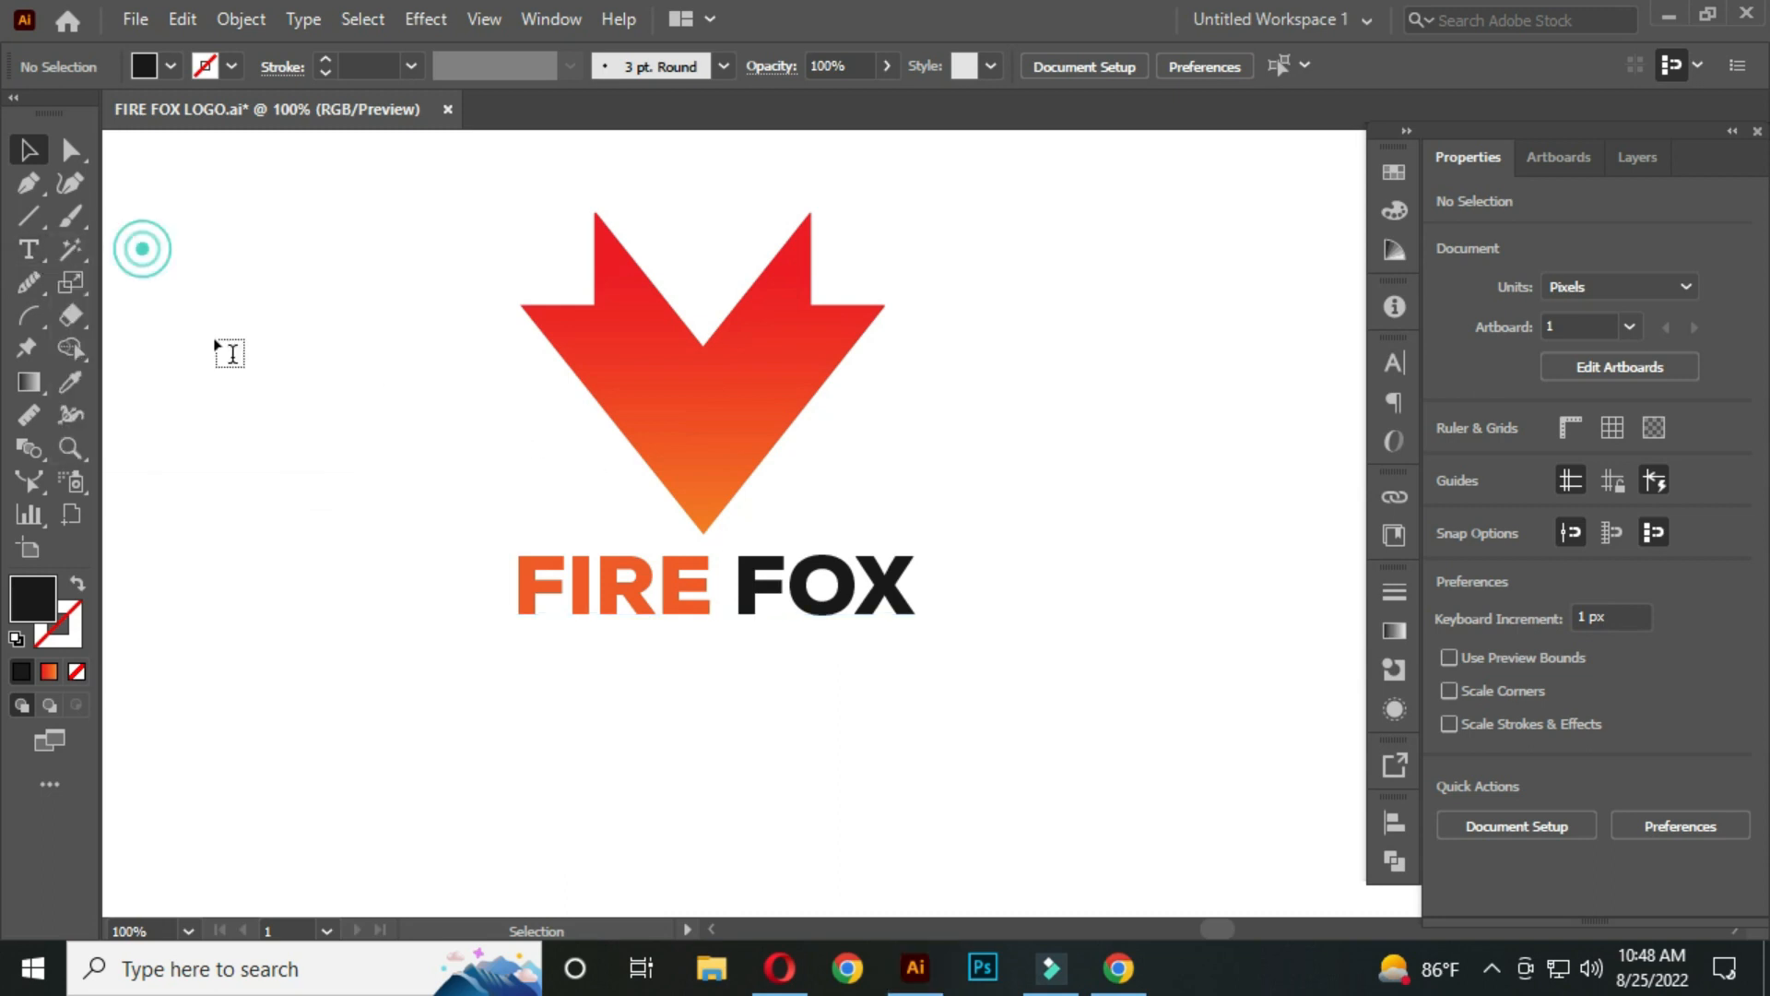
left_click(534, 704)
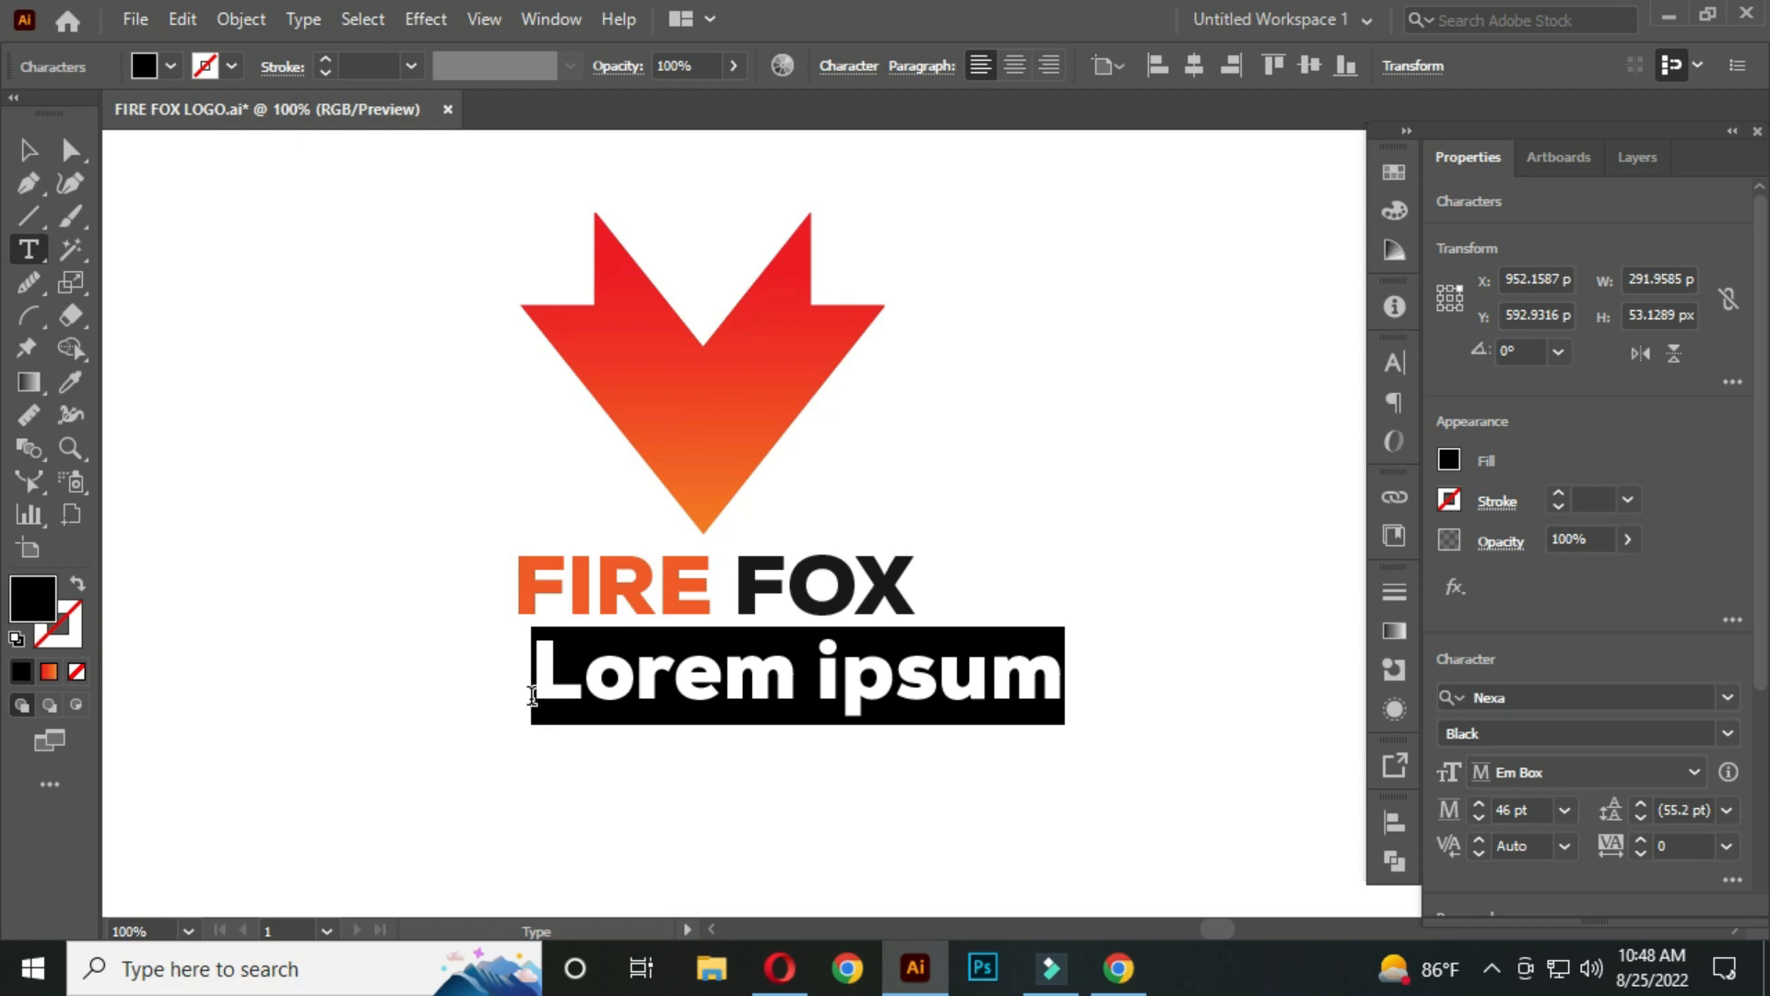
type("THE F")
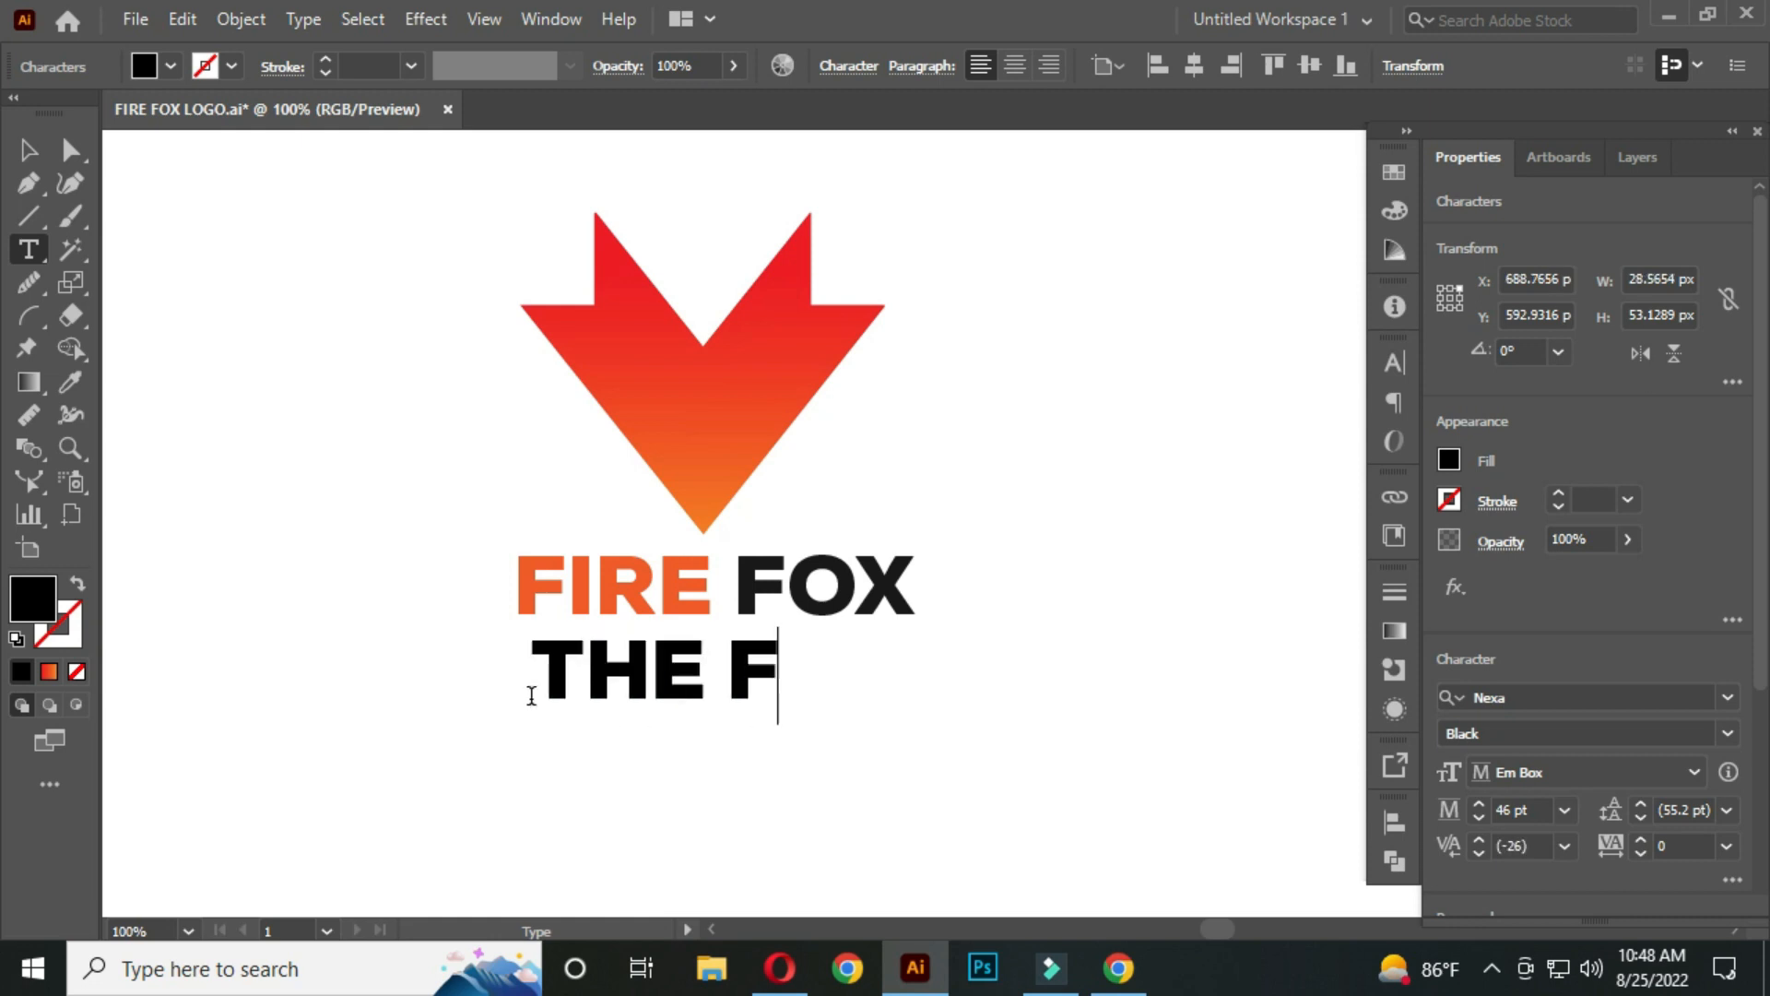
type("OX ")
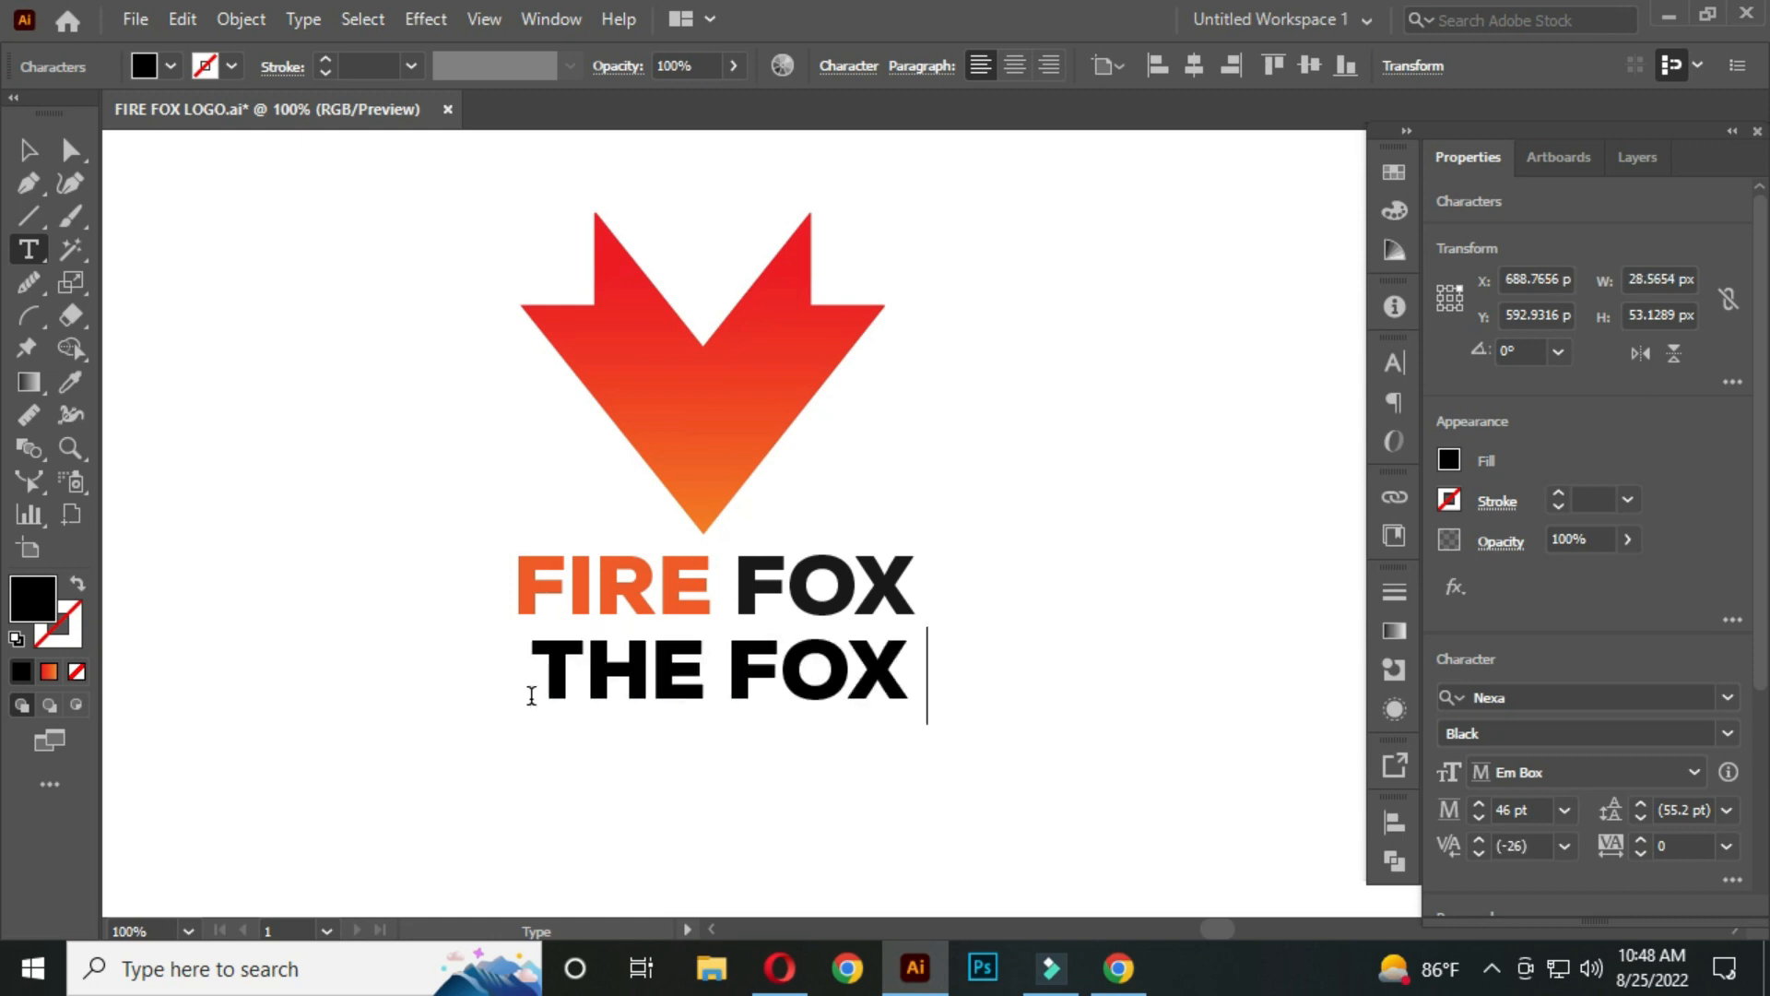
type("KING")
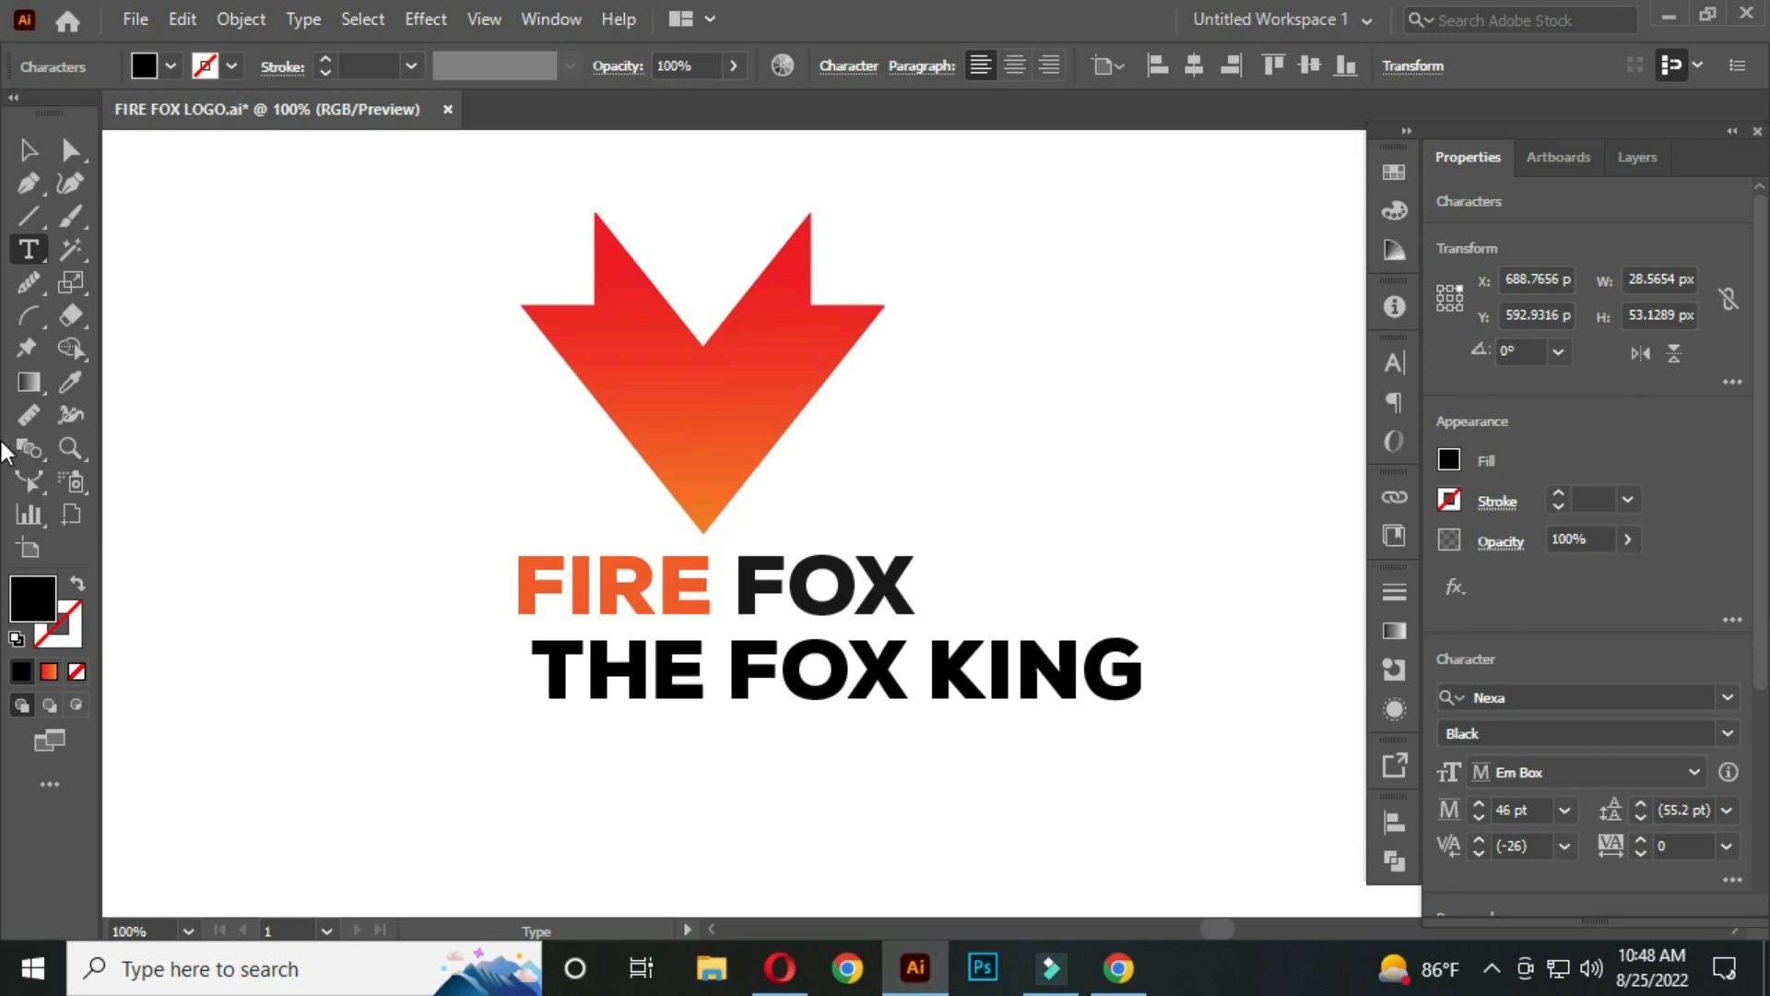
left_click(30, 155)
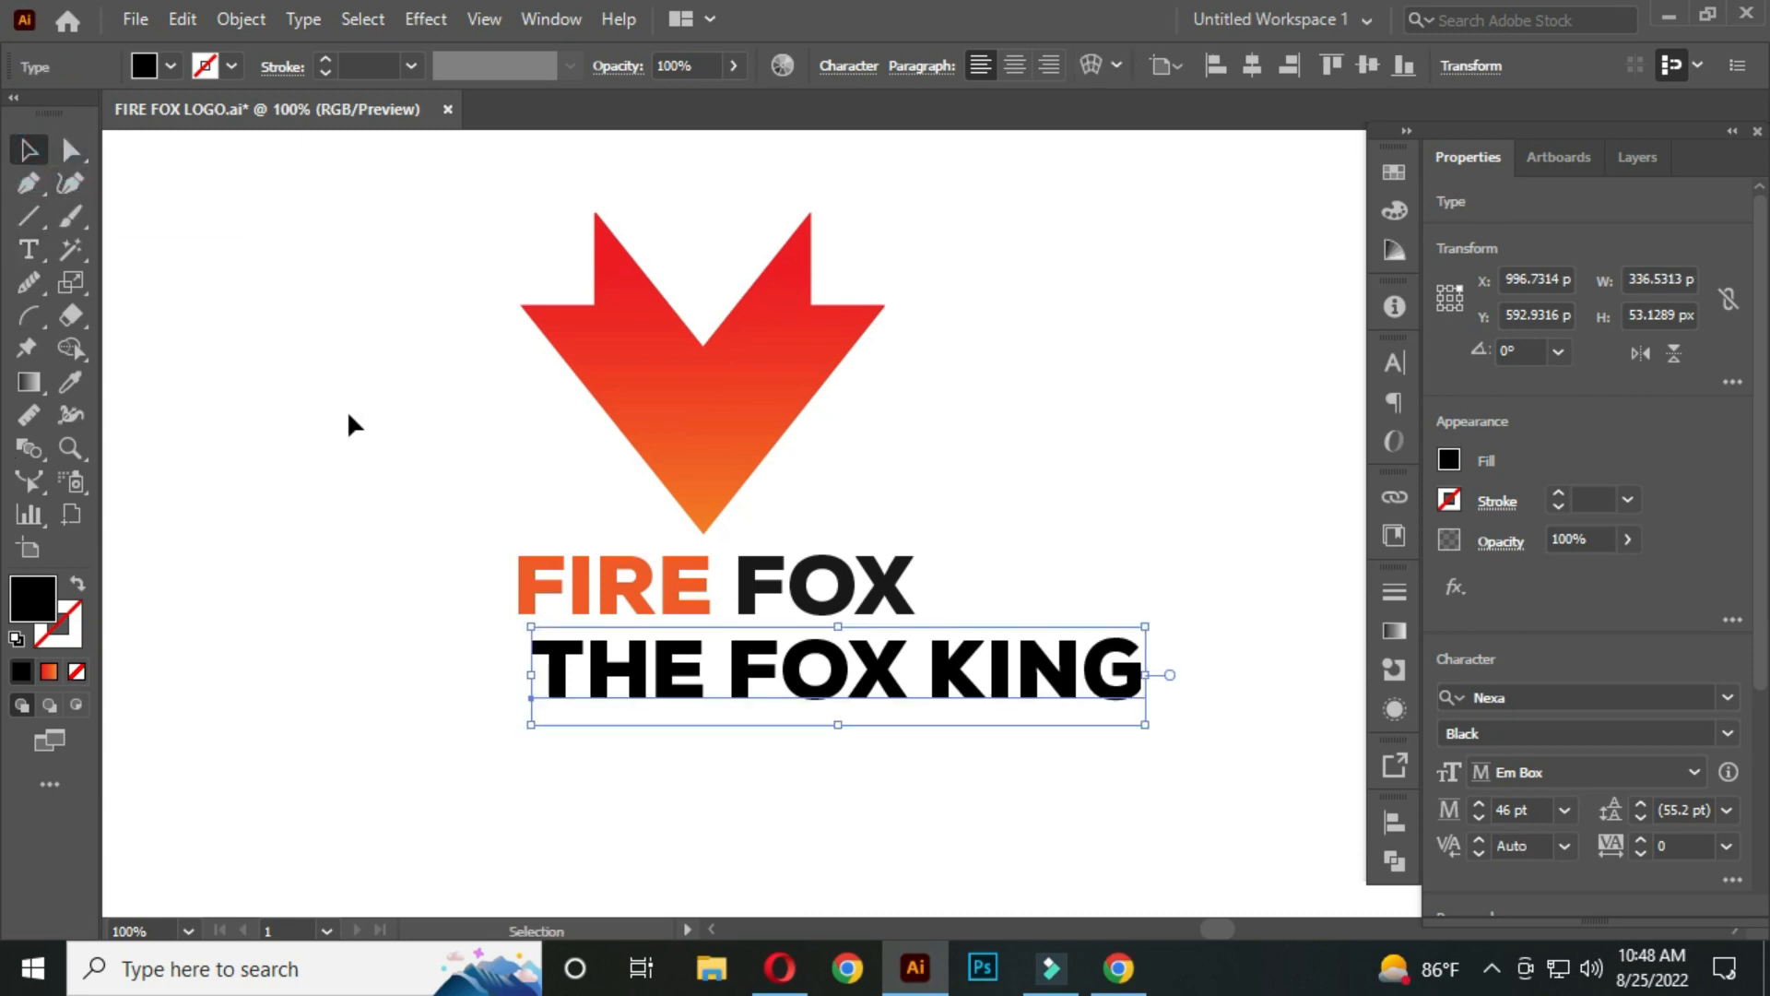
mouse_move(869, 690)
left_mouse_down()
mouse_move(785, 692)
mouse_move(864, 688)
left_mouse_up()
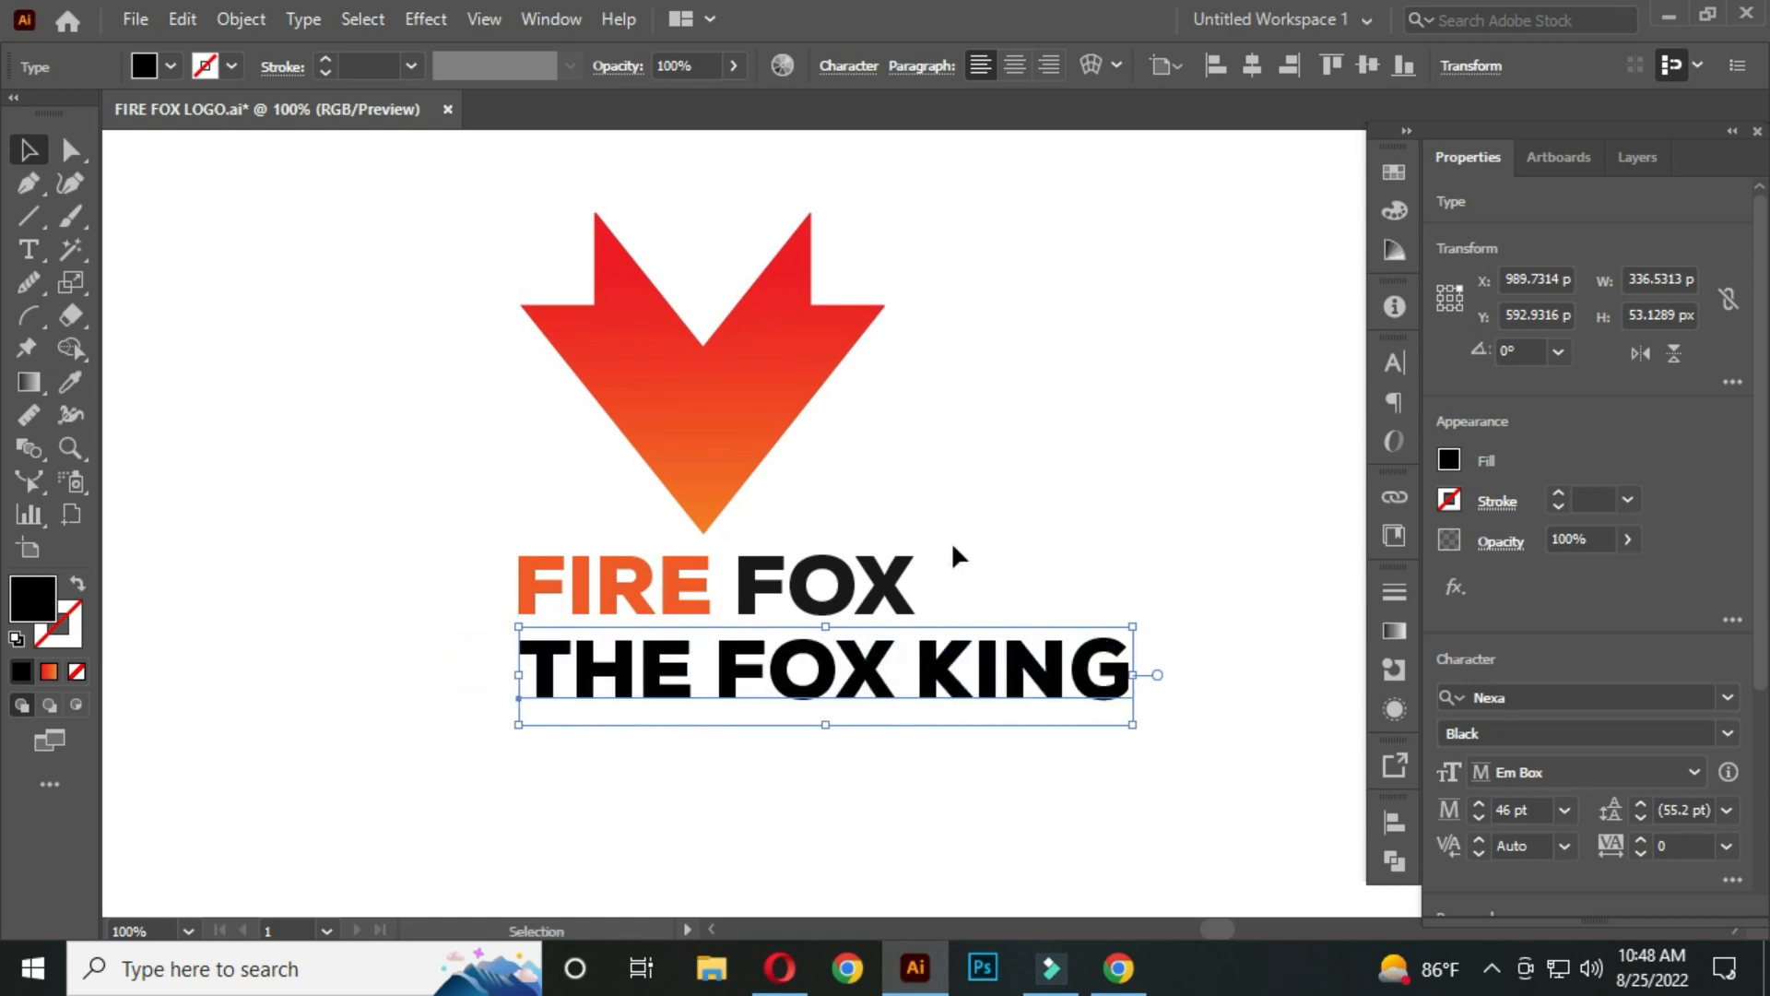
Set the THE FOX KING text to 10 pt and move it up directly beneath the FIRE FOX lettering.
left_click(1564, 810)
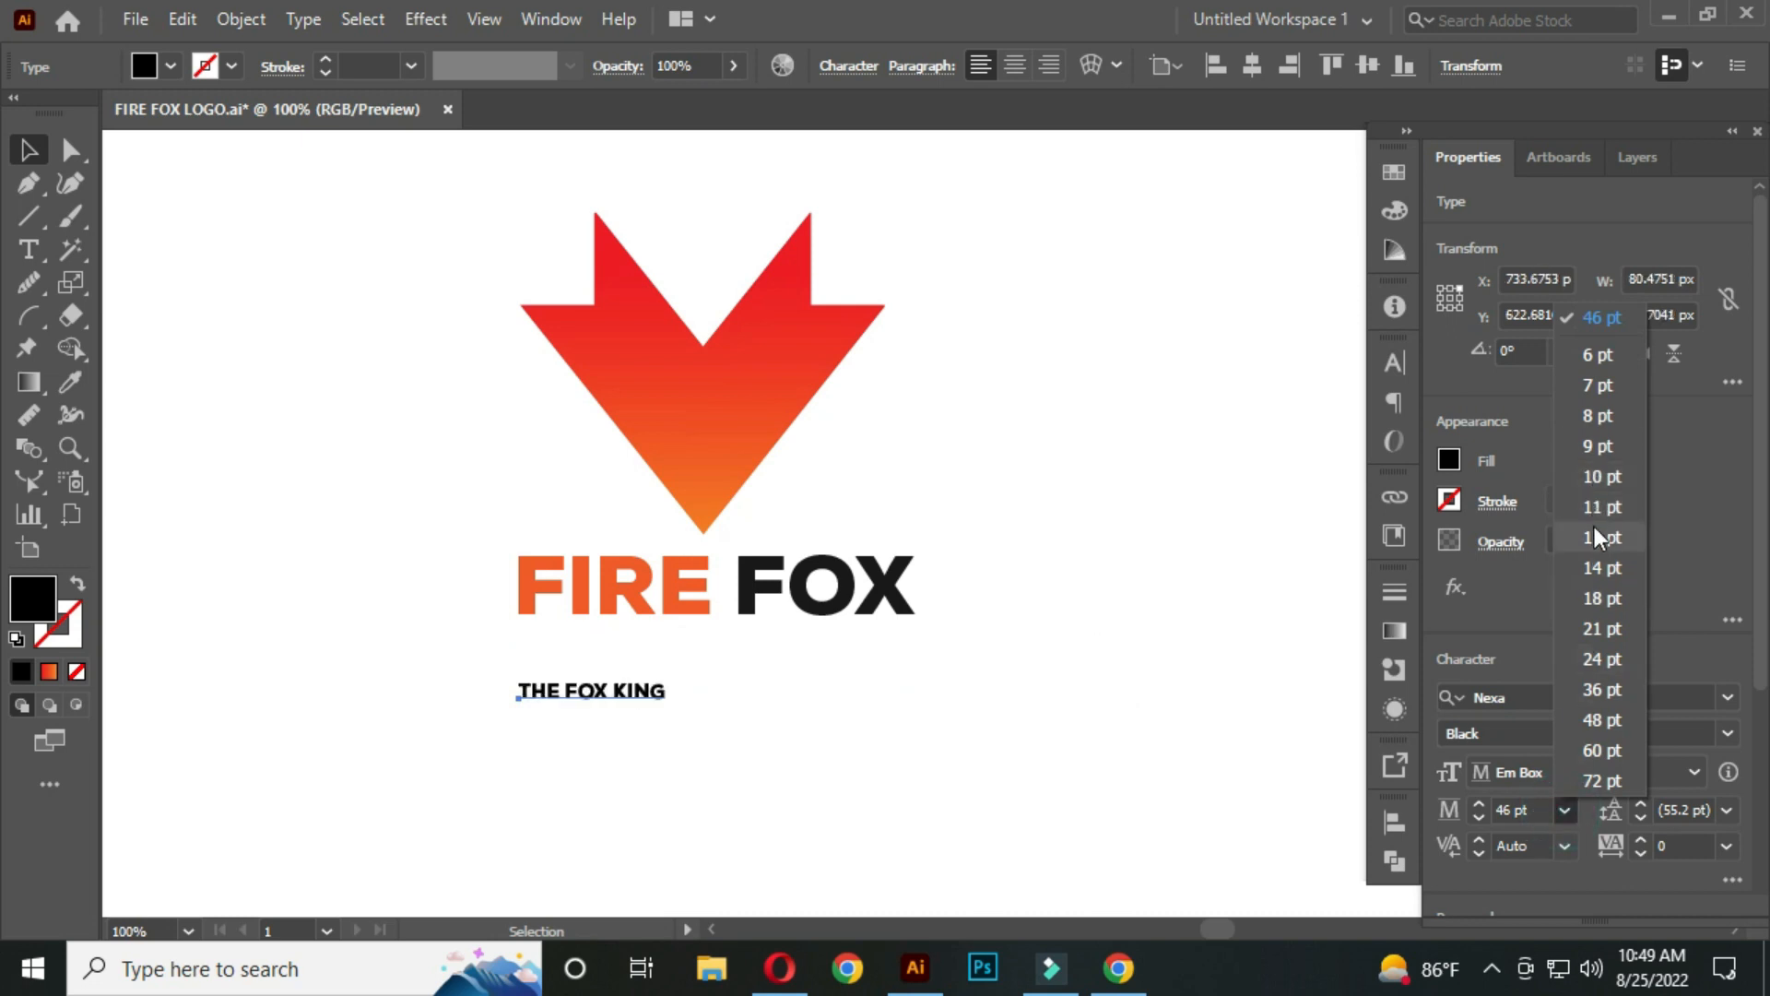
left_click(1602, 477)
left_click_drag(592, 708, 590, 602)
Set the tracking of the THE FOX KING tagline to 1300 to spread it across the FIRE FOX width.
scroll(605, 696, "up", 1)
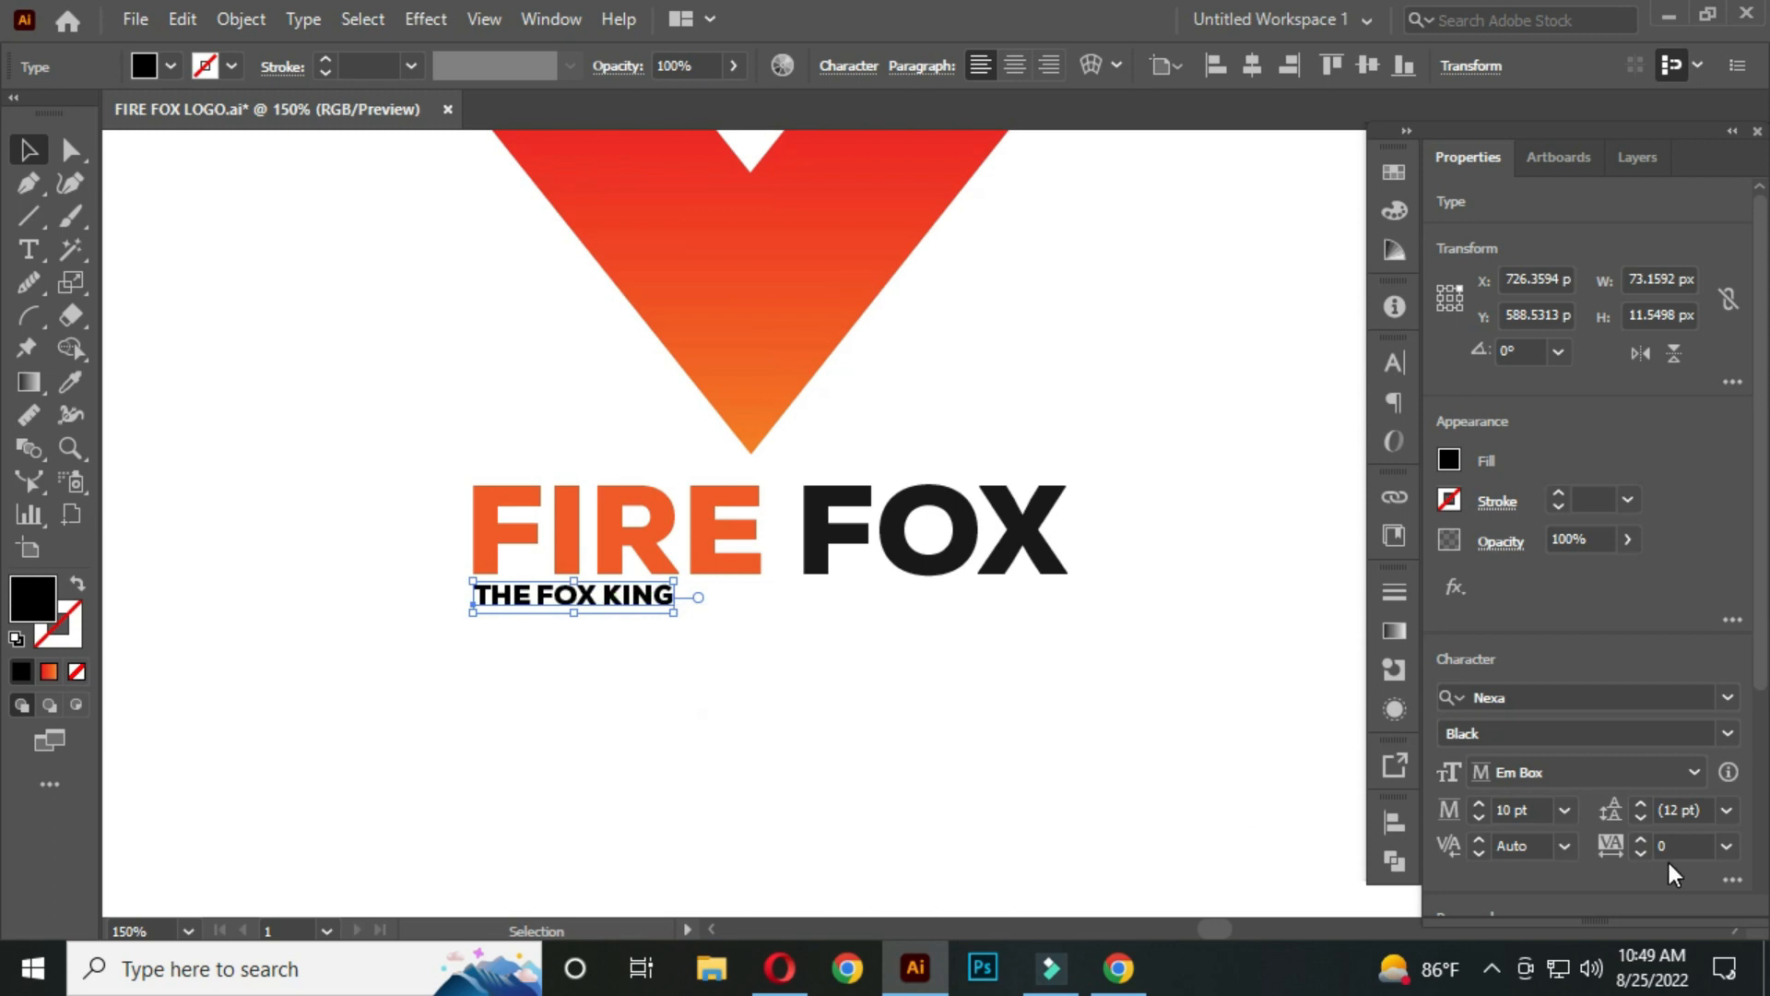
left_click(1703, 848)
type("1300")
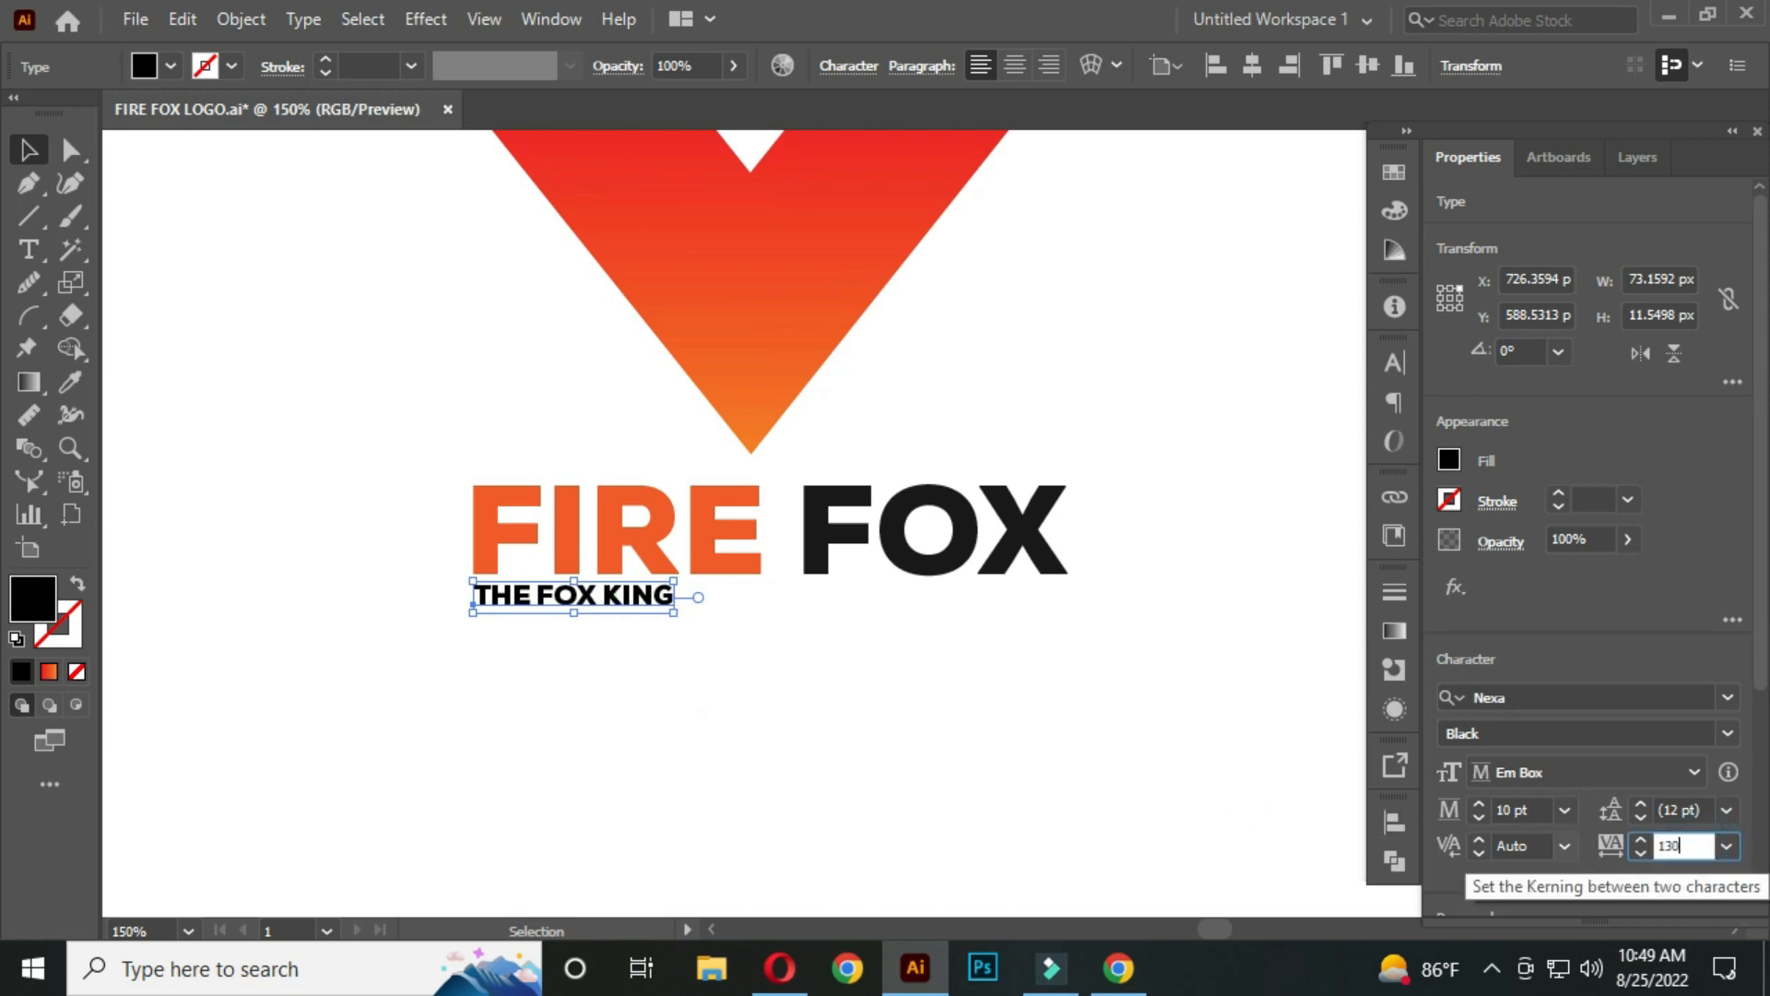
left_click(1657, 871)
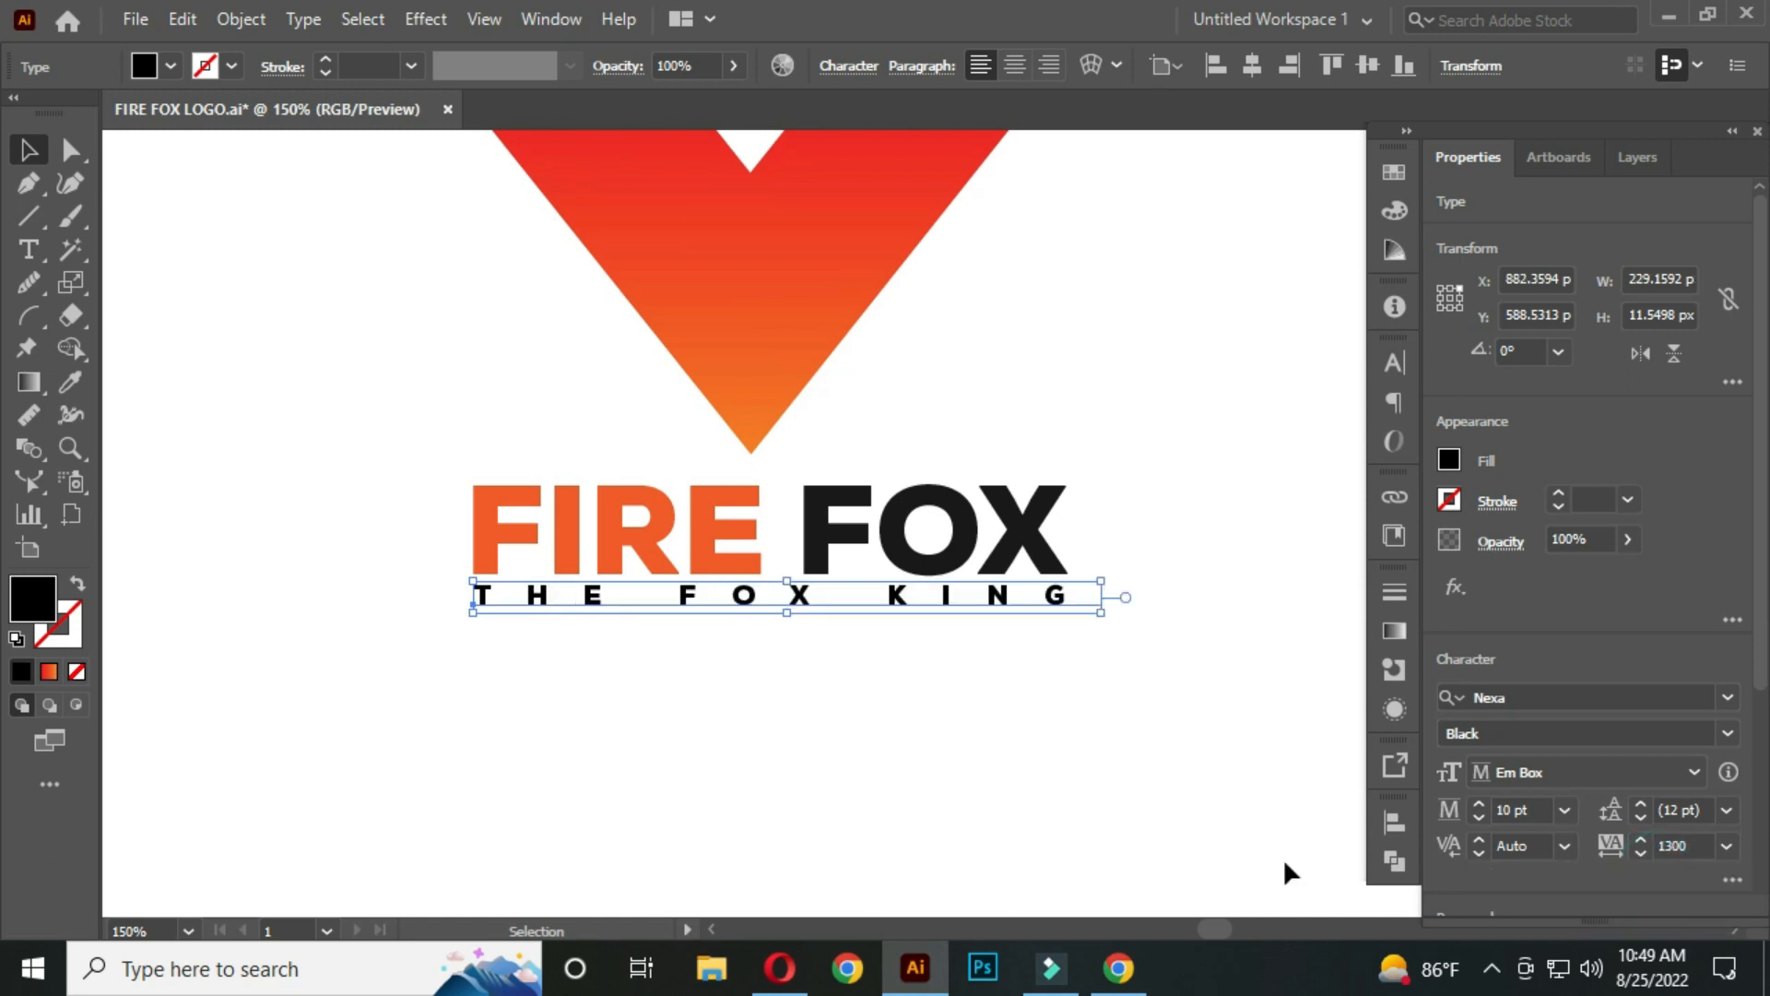
left_click(892, 666)
Set the fill of the THE FOX KING tagline to dark grey 232222.
left_click_drag(826, 674, 782, 686)
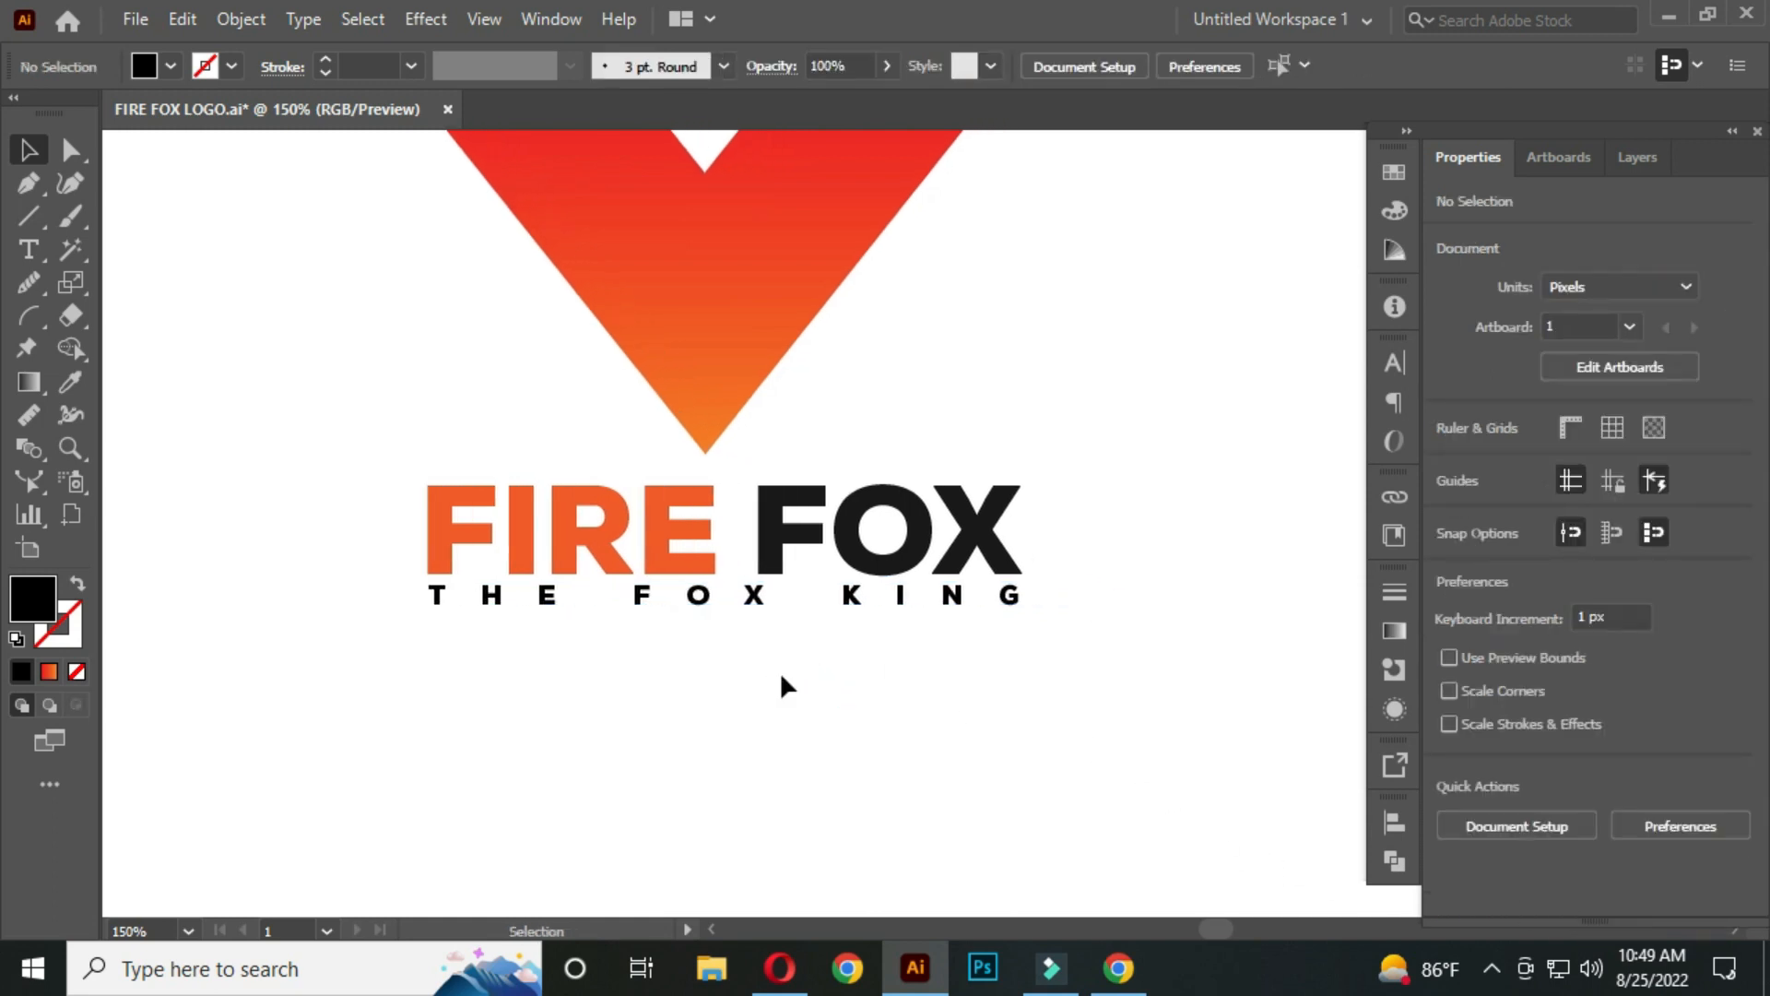
left_click(745, 596)
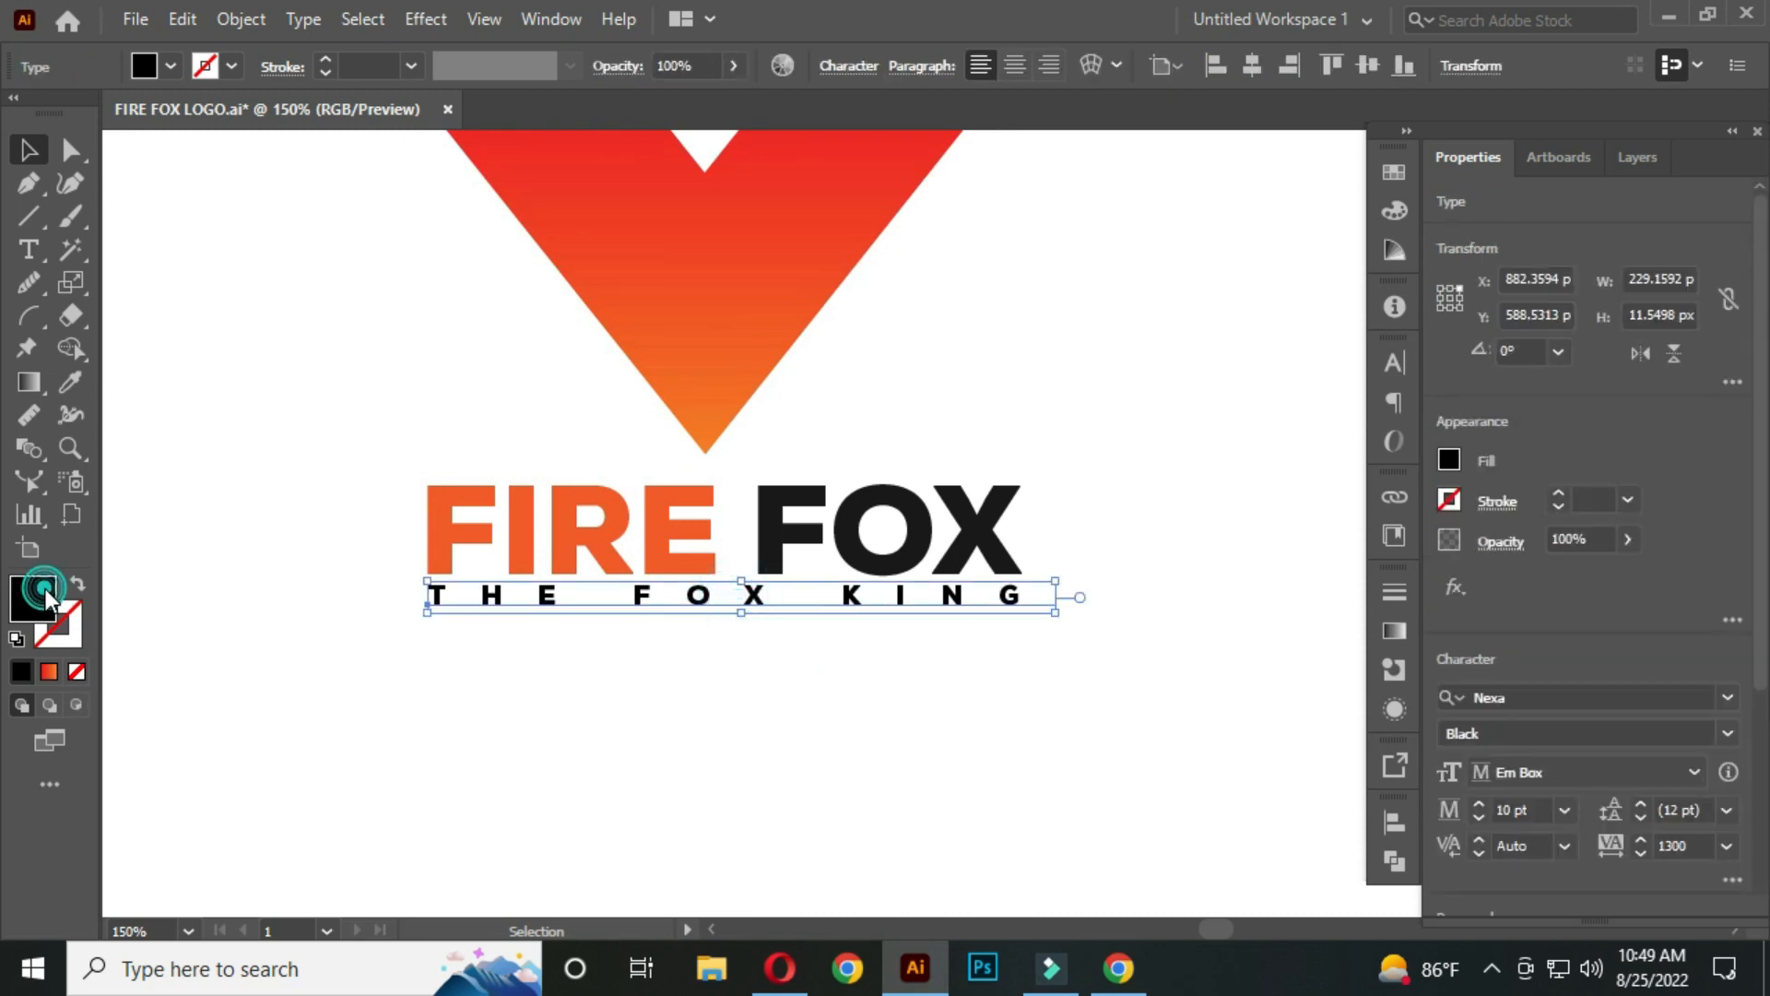
double_click(44, 592)
type("232323")
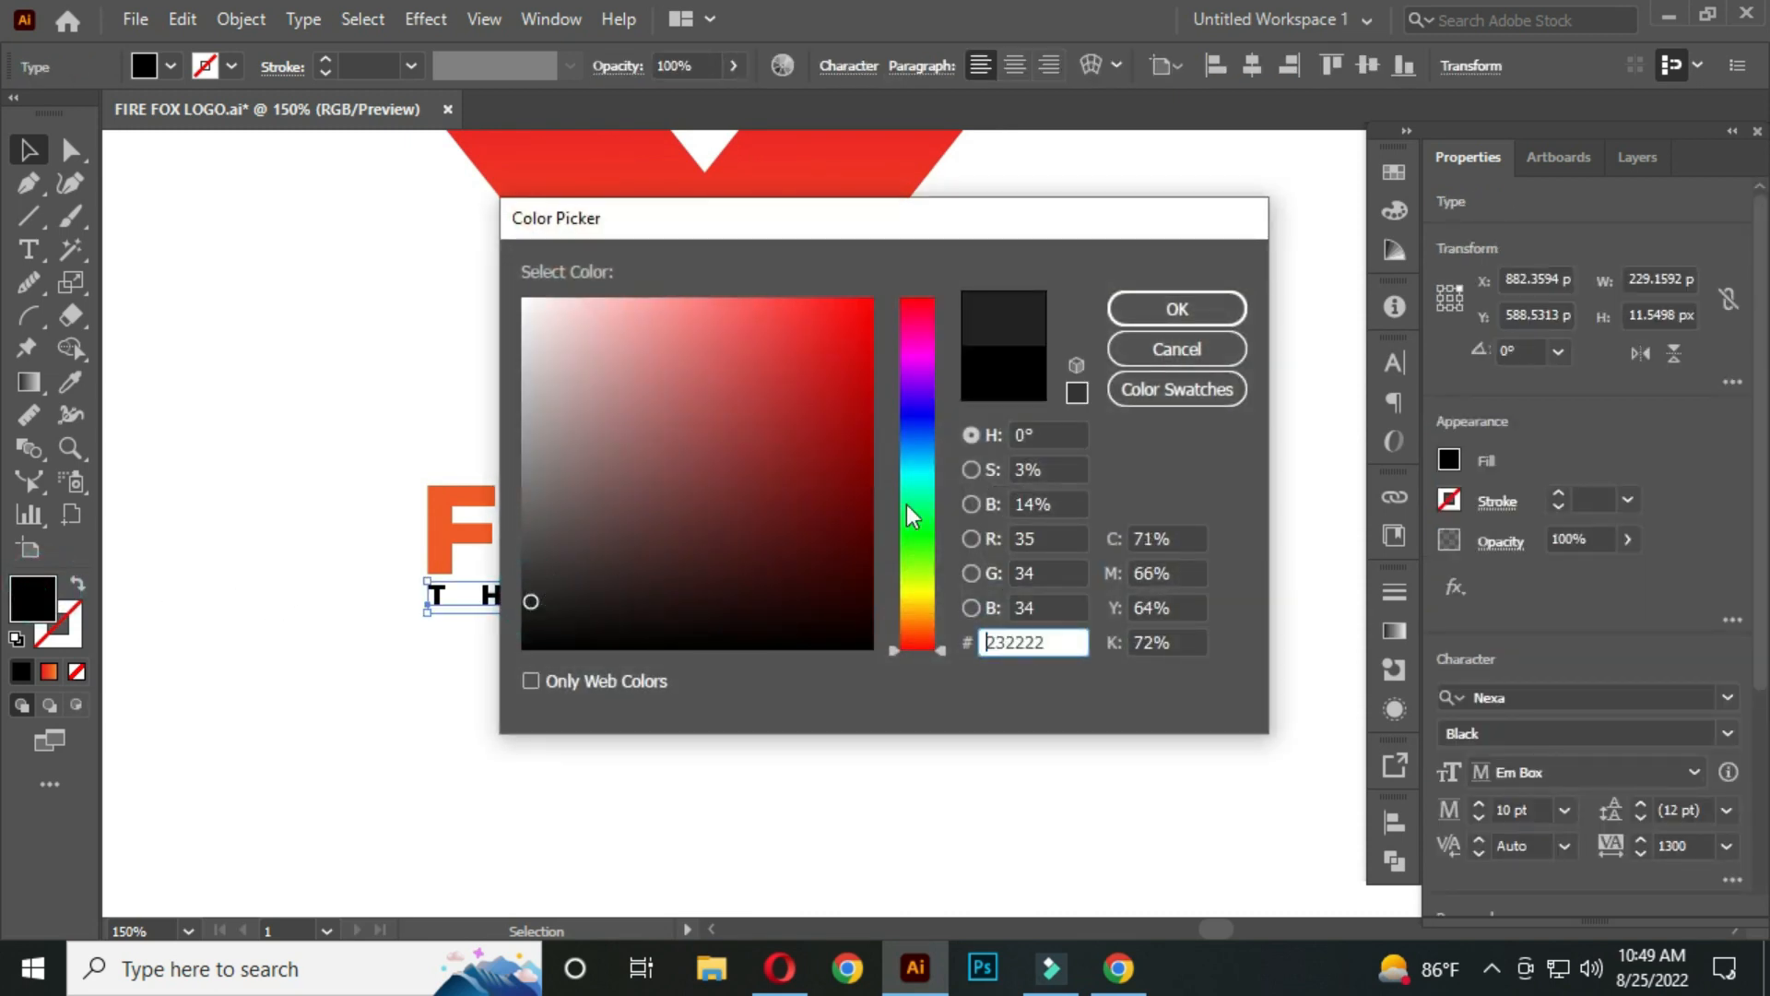
left_click(1145, 300)
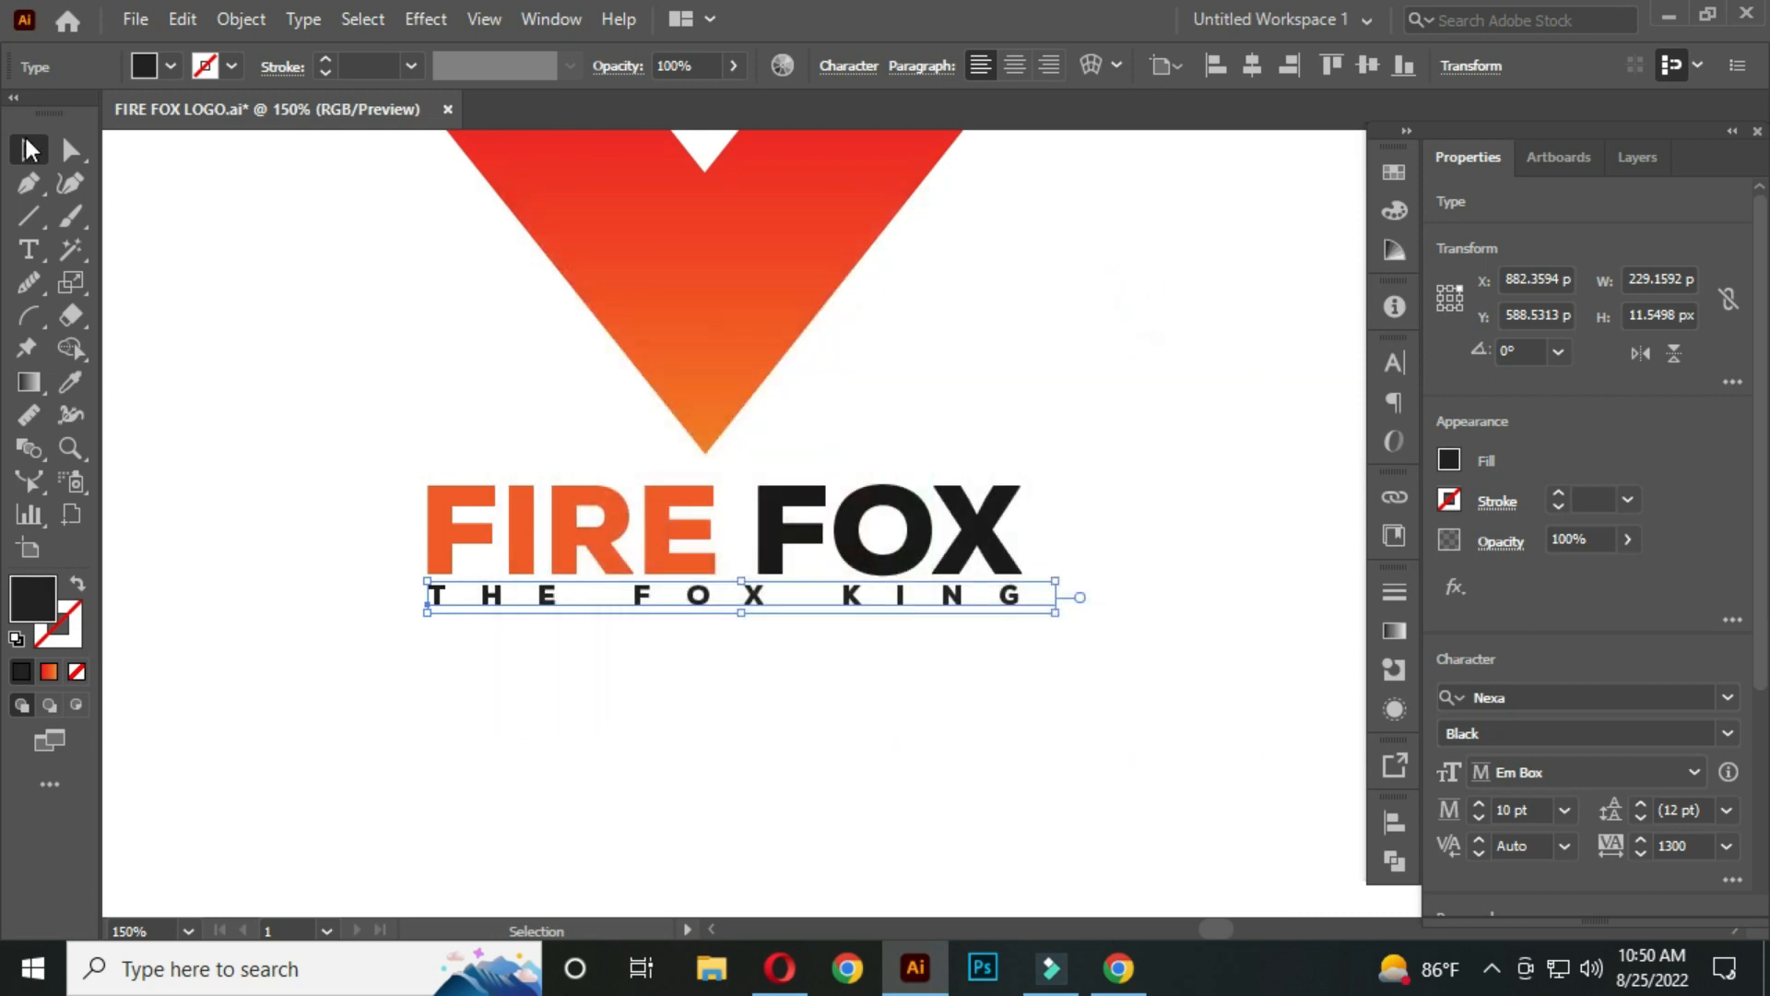
left_click(195, 306)
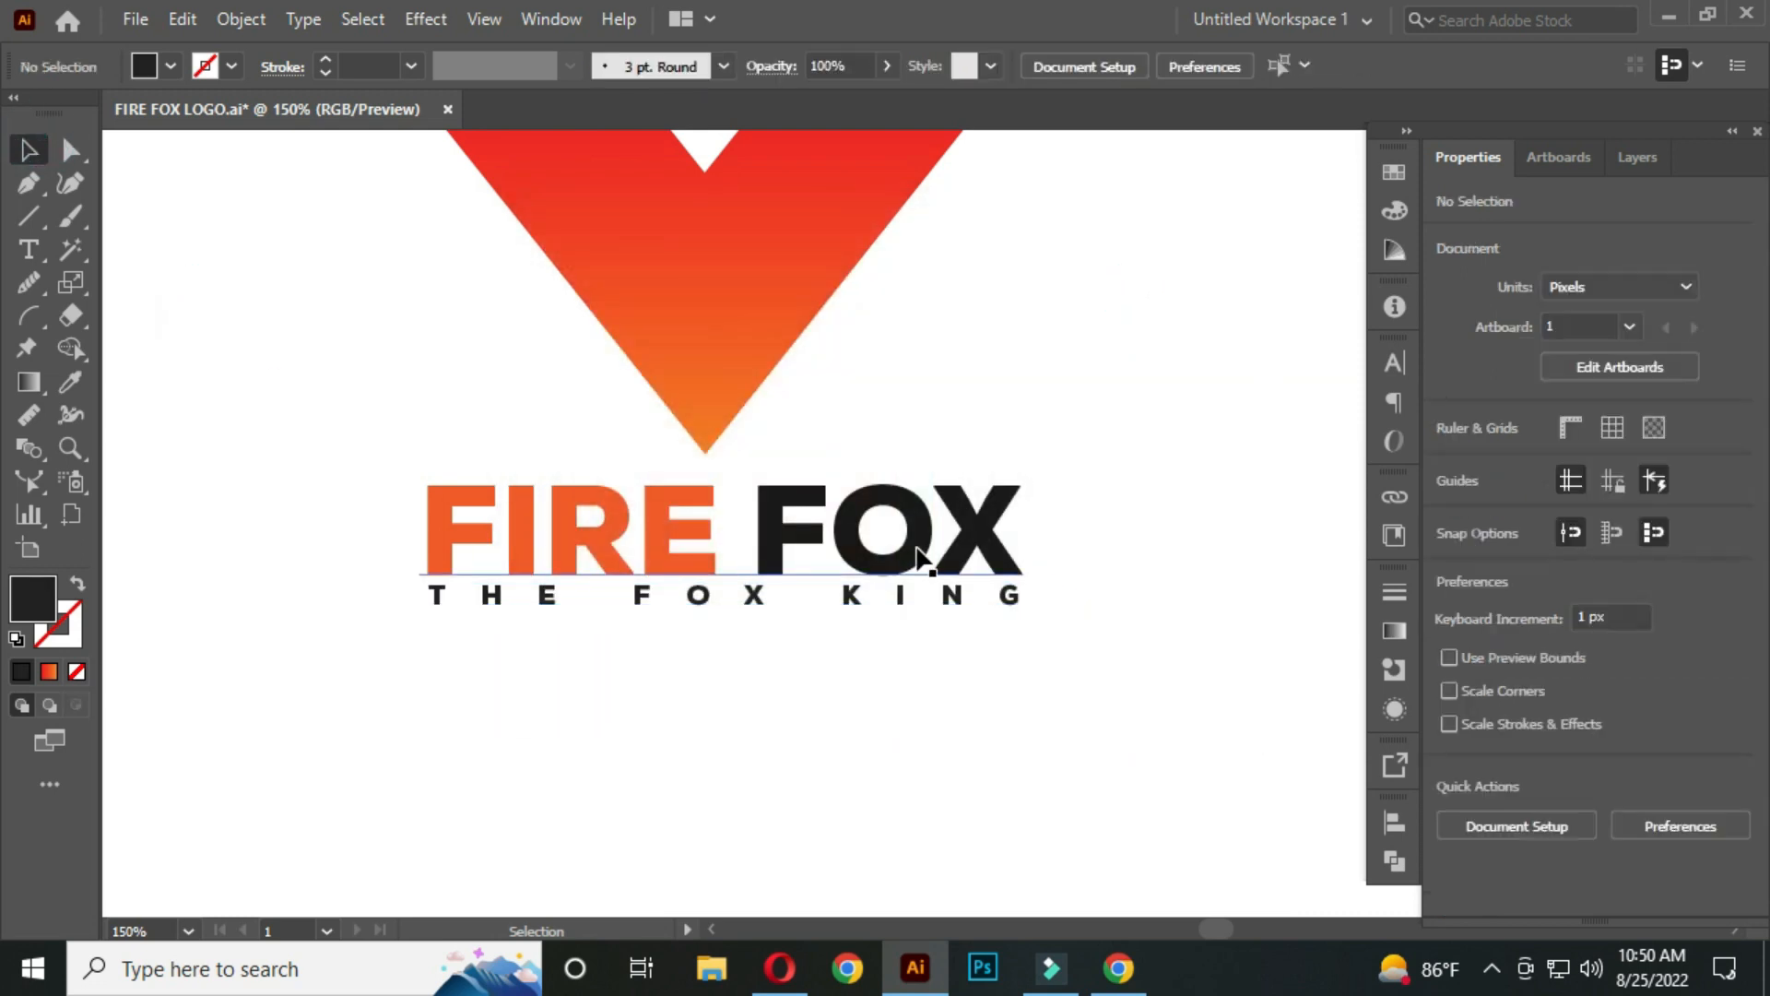
Scale the FIRE FOX text and its tagline down together to about 205 px wide.
key("ctrl+minus")
left_click(856, 544)
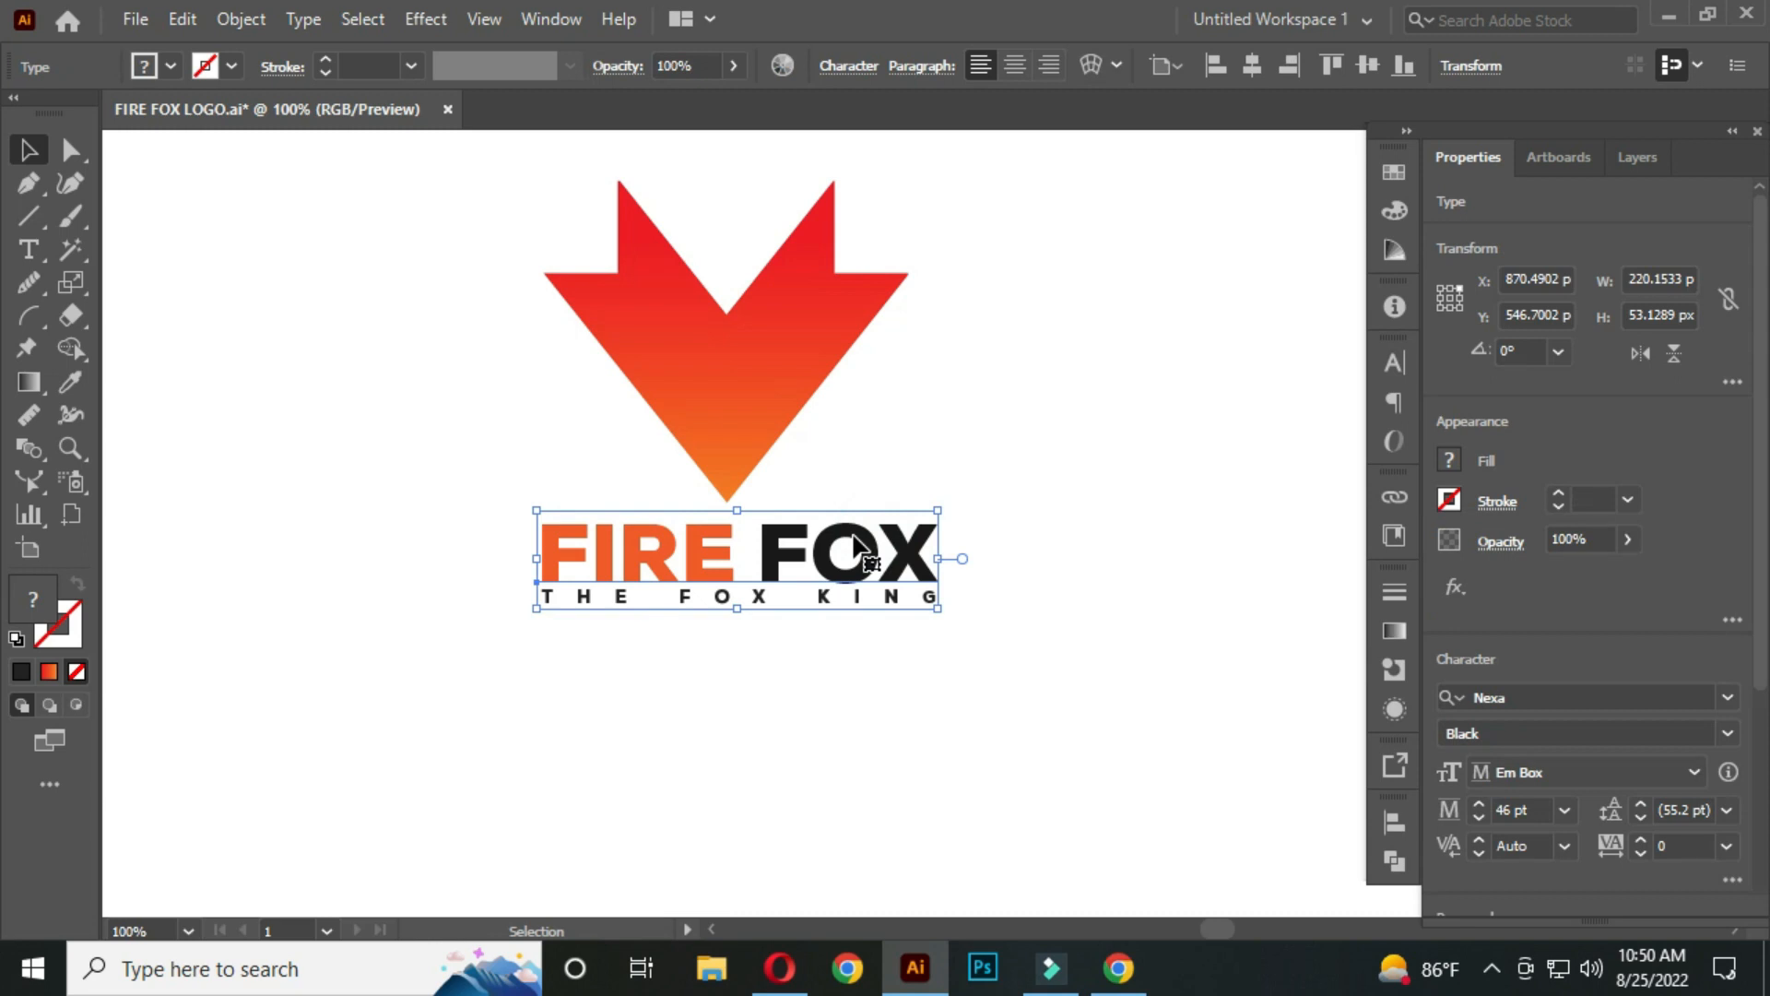
left_click(1039, 651)
left_click_drag(977, 672, 820, 538)
left_click(856, 643)
key("space")
left_click_drag(802, 476, 809, 518)
left_click(948, 683)
left_click_drag(478, 537, 842, 706)
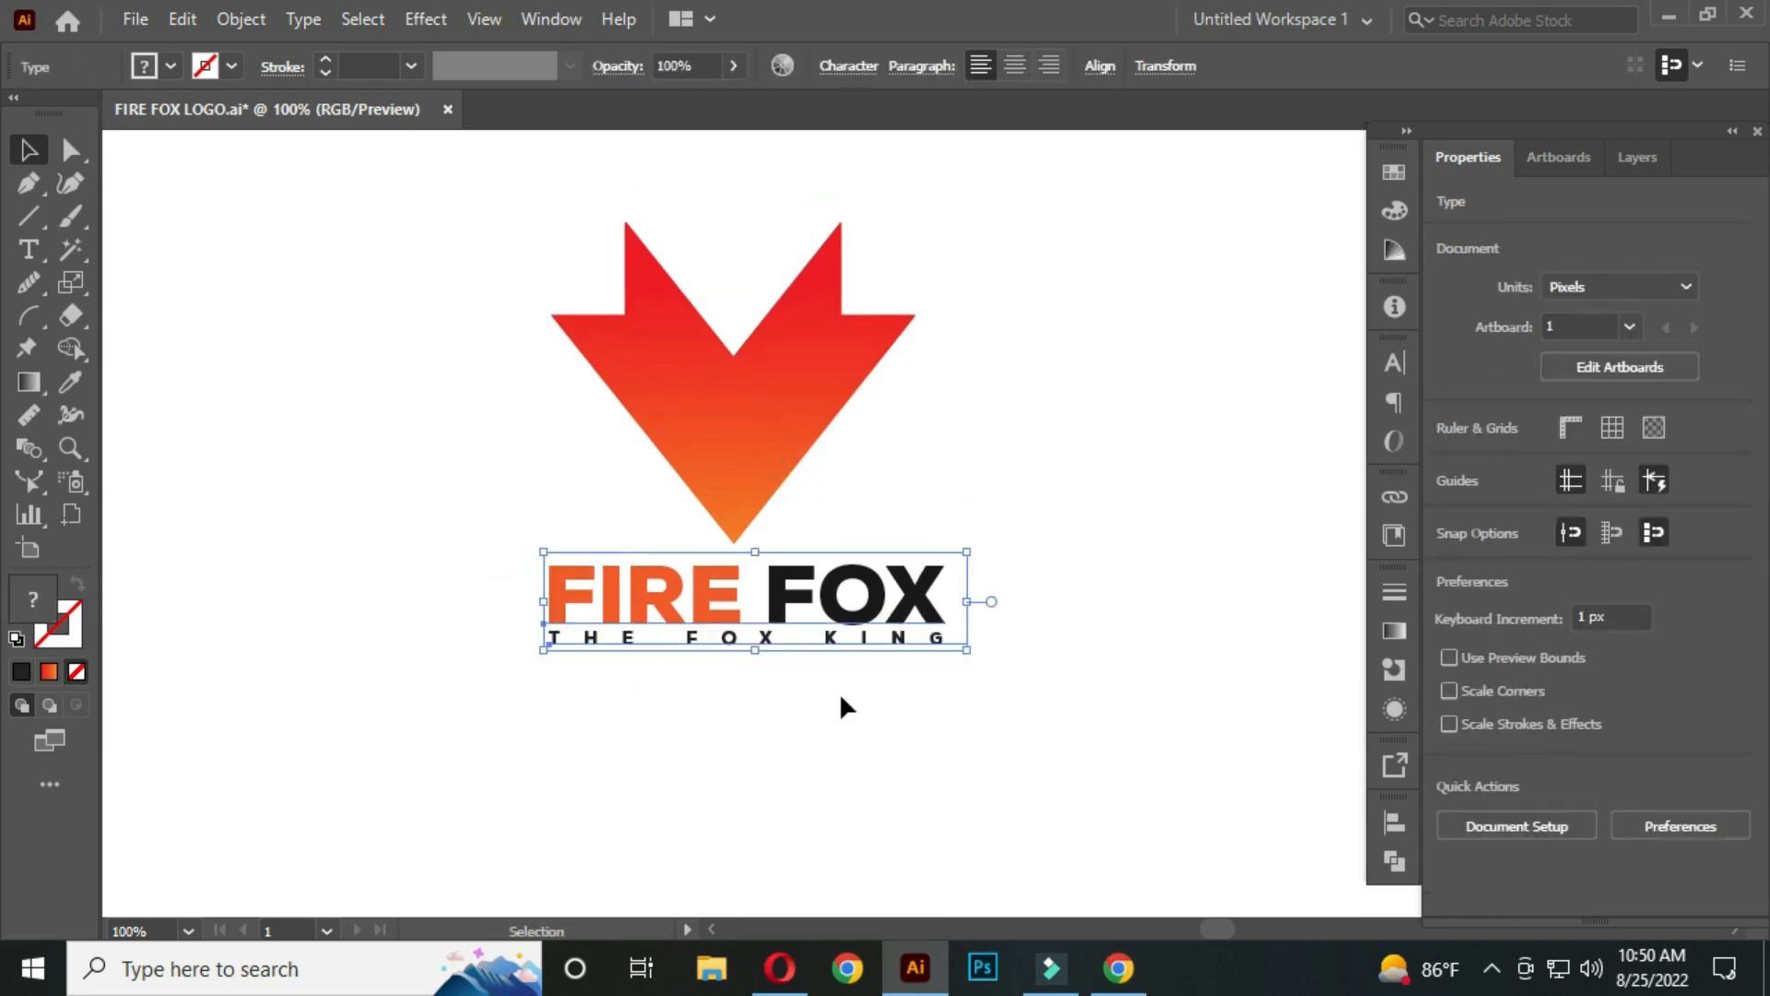
left_click_drag(966, 649, 963, 645)
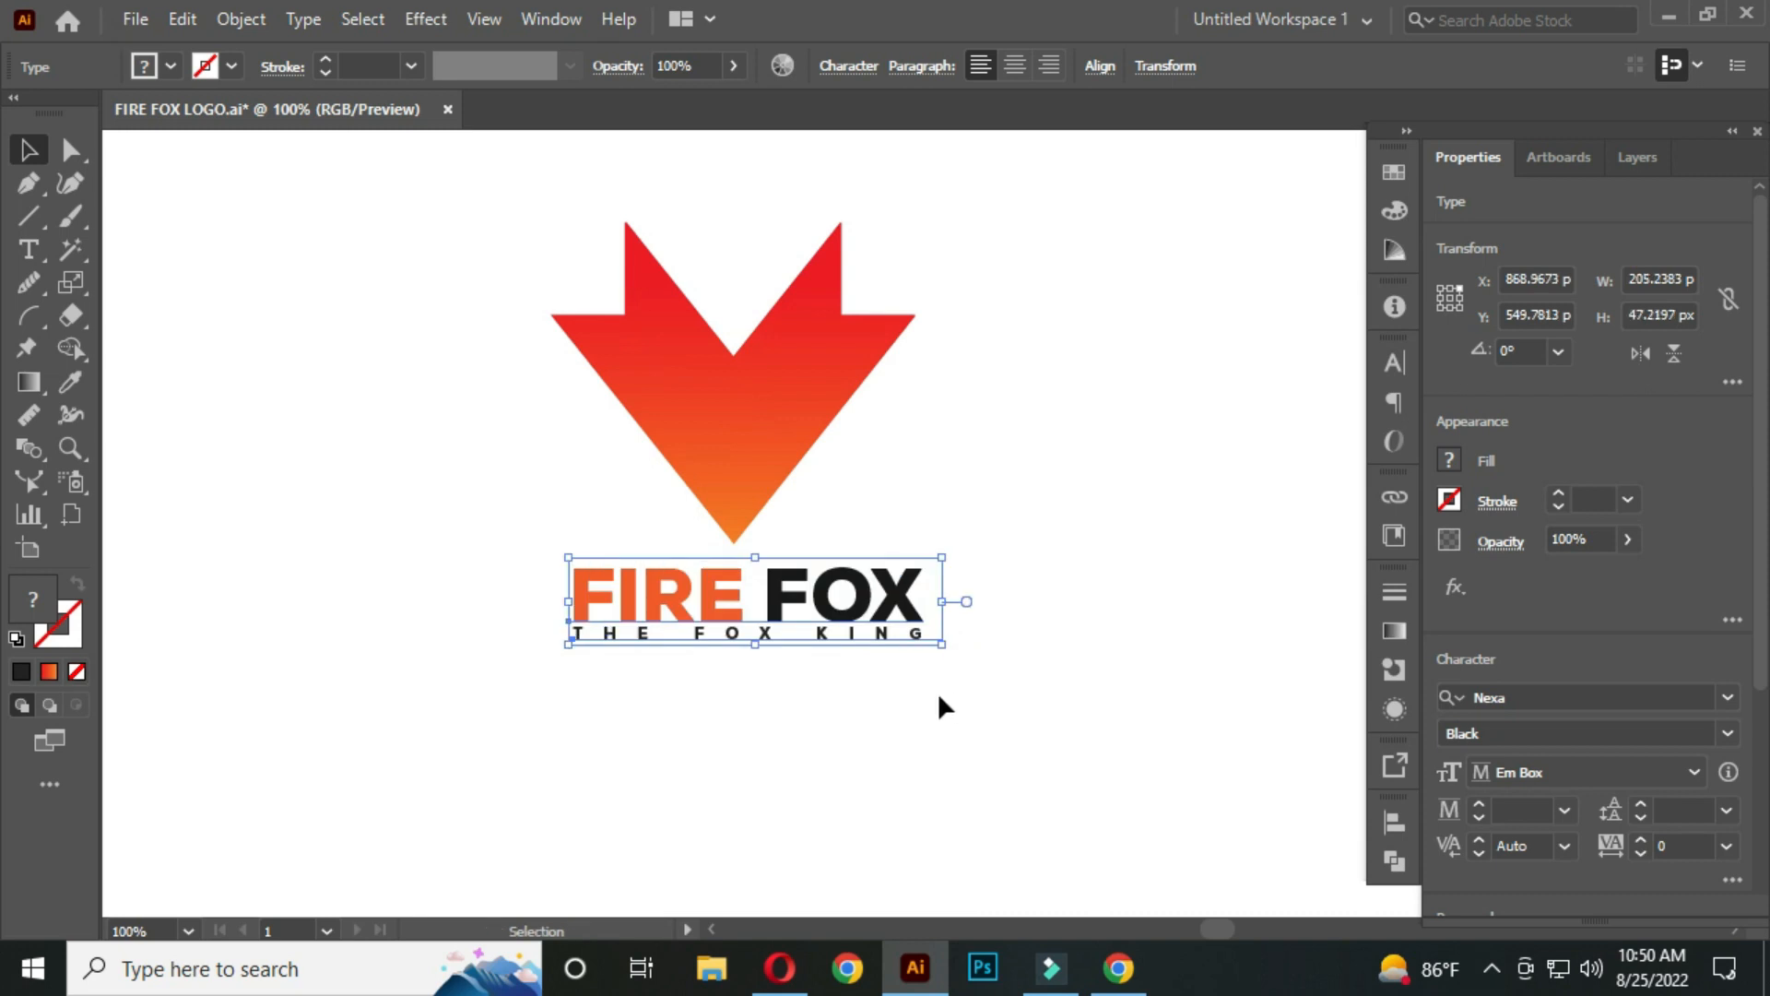
left_click(936, 693)
key("ctrl+z")
left_click(957, 685)
Centre the fox head and both text lines horizontally on each other.
left_click_drag(427, 204, 1021, 731)
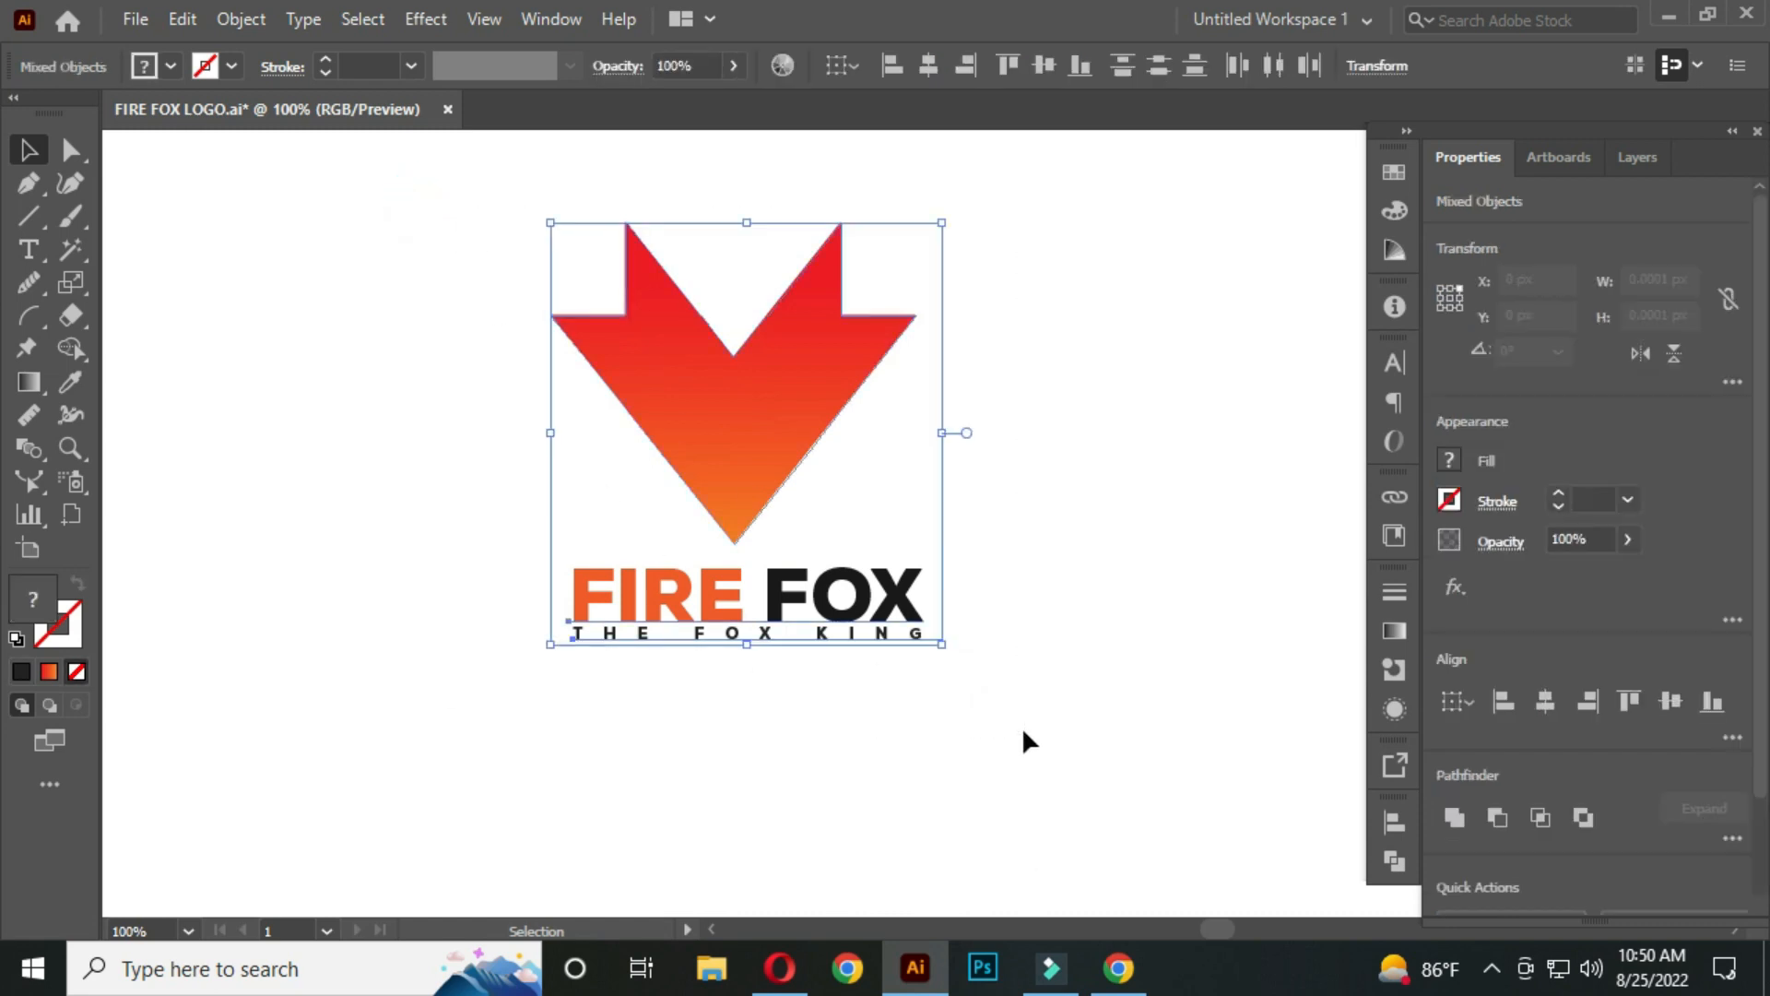
left_click(928, 65)
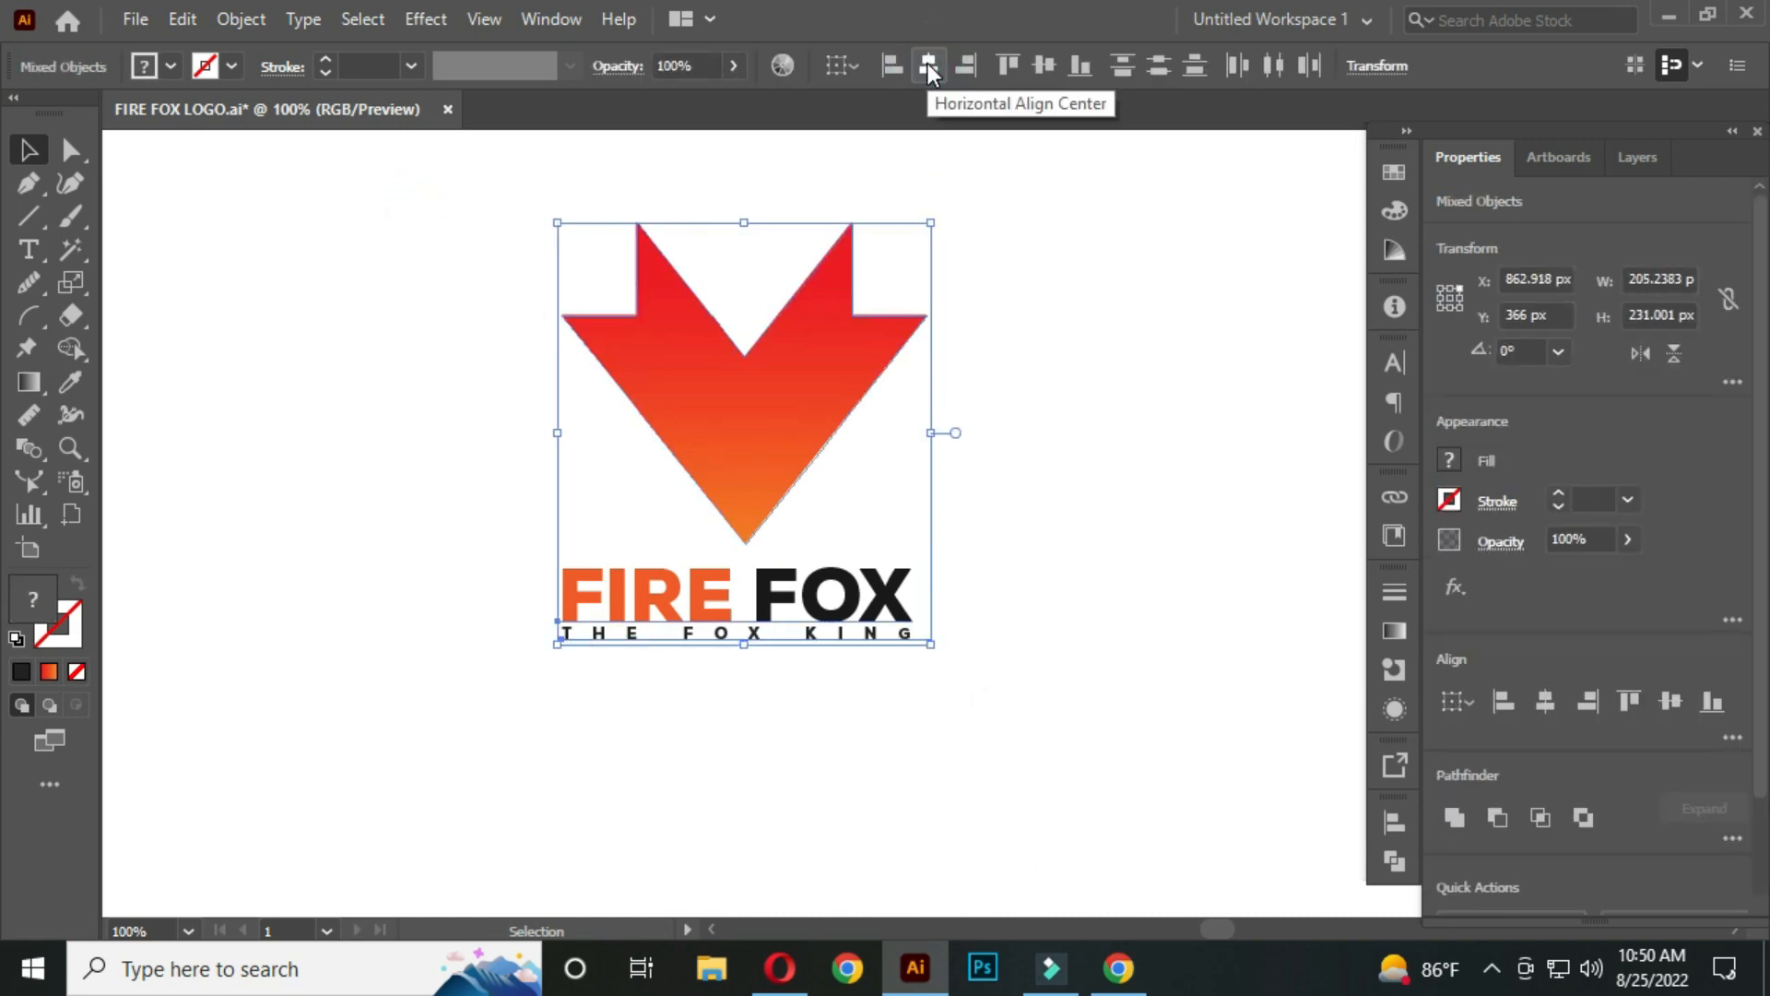
left_click(994, 562)
Enlarge both text lines together to about 218 px wide and realign them horizontally centred with the fox head.
scroll(1003, 553, "down", 1)
left_click_drag(1003, 553, 859, 556)
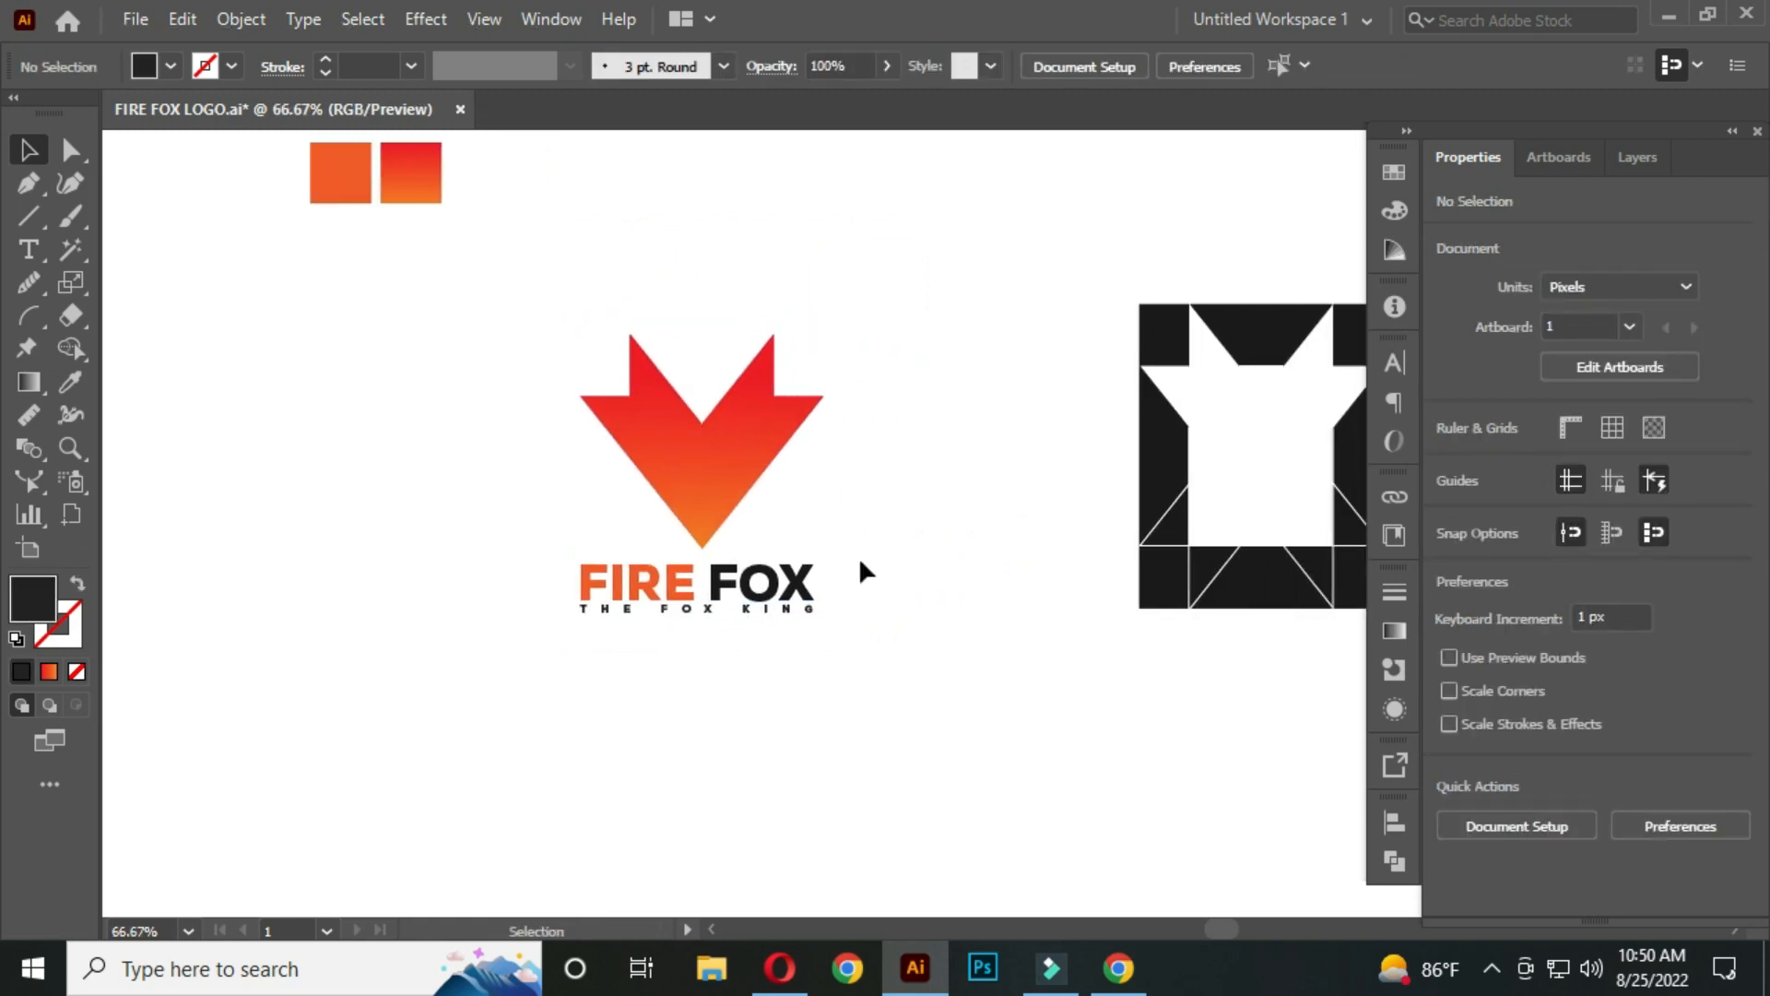
left_click(816, 607)
left_click_drag(814, 611, 639, 417)
left_click(859, 672)
left_click(927, 65)
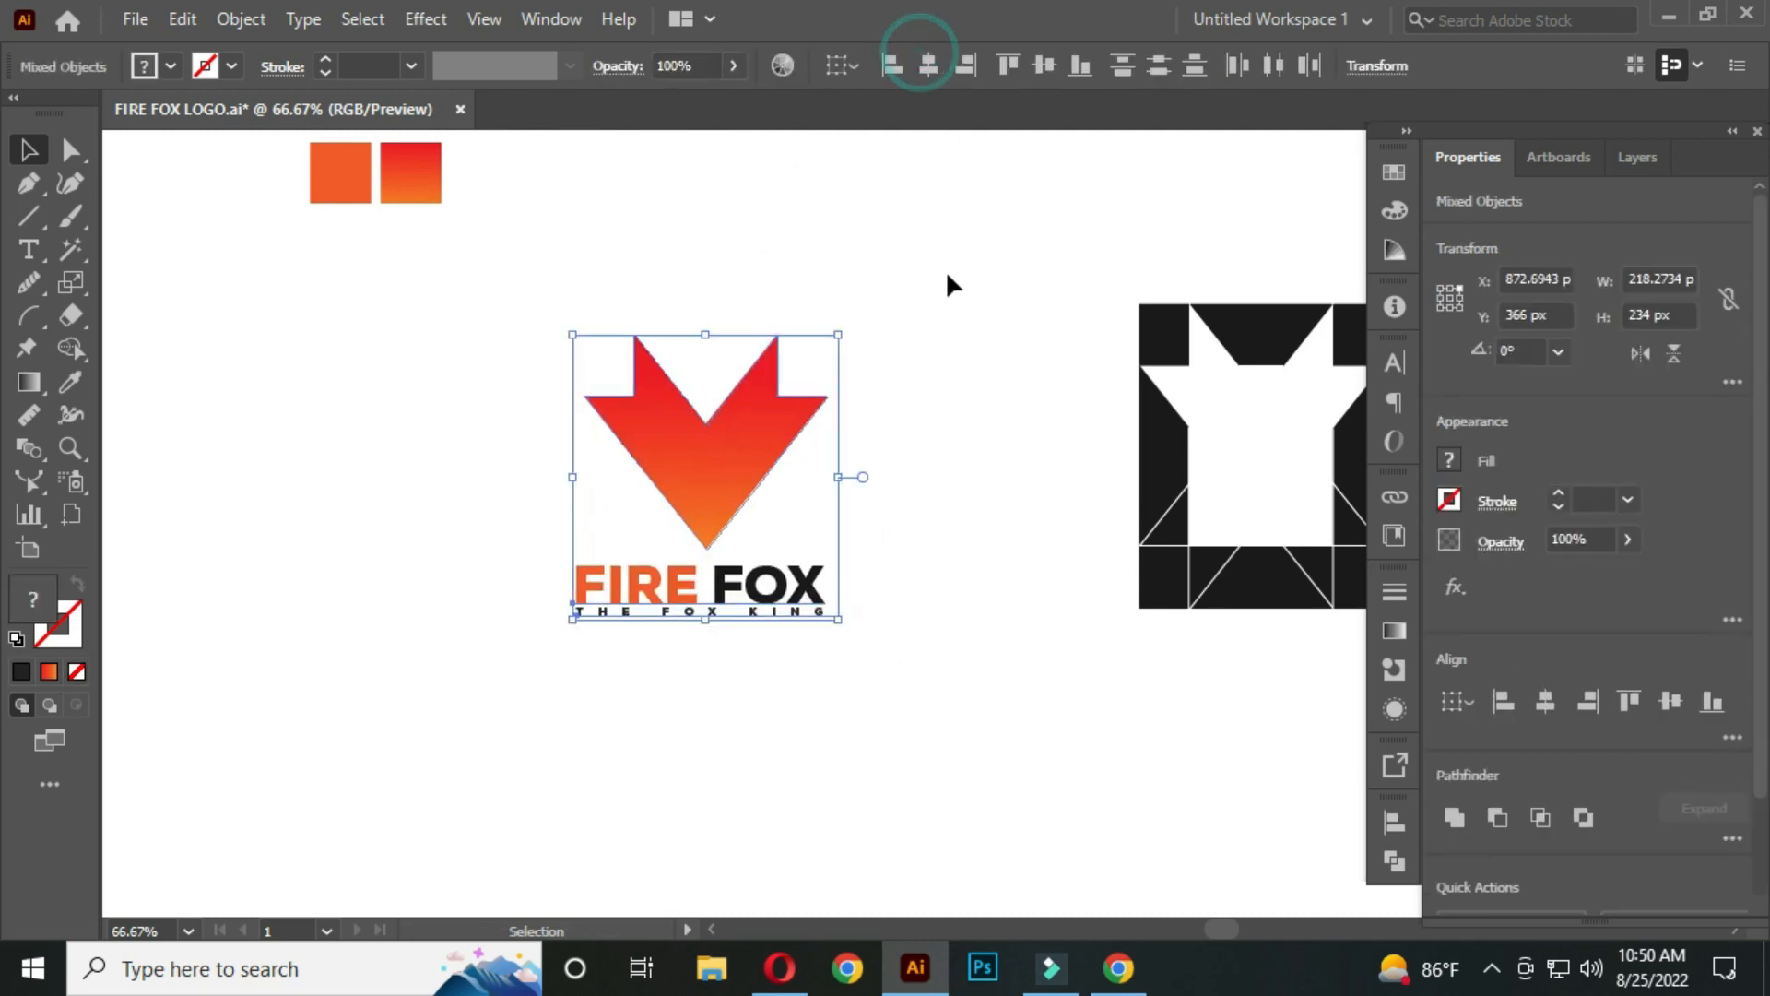
left_click(937, 356)
scroll(847, 516, "up", 1)
left_click_drag(849, 545, 913, 510)
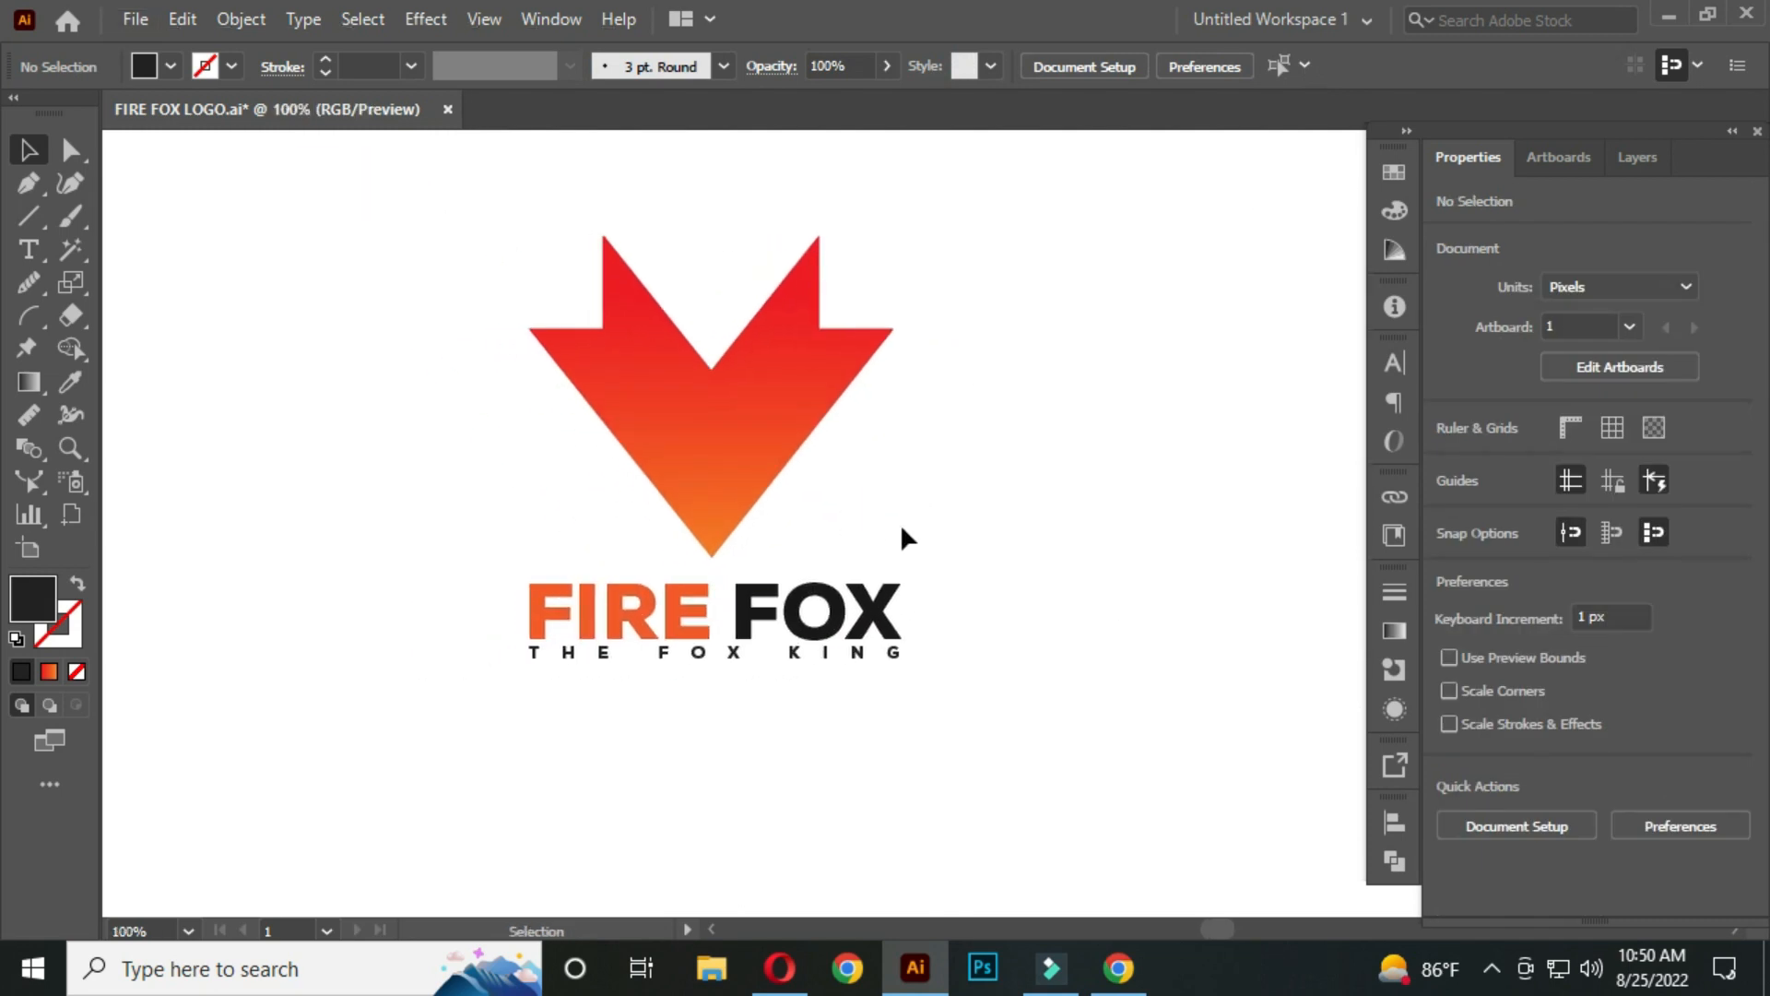